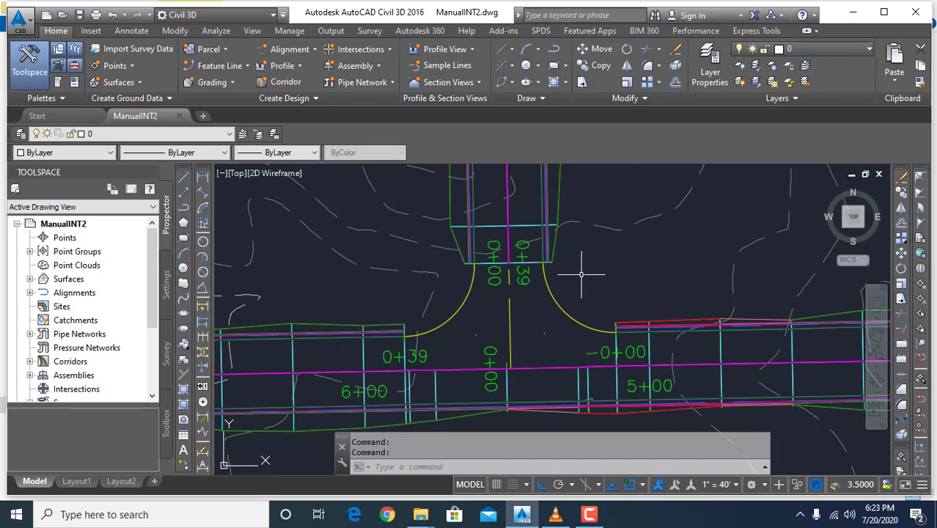
Step: Examine the Curb Return East and Curb Return West profiles beside the Primary and Second street profiles
mouse_move(594, 258)
scroll(555, 298, "down", 8)
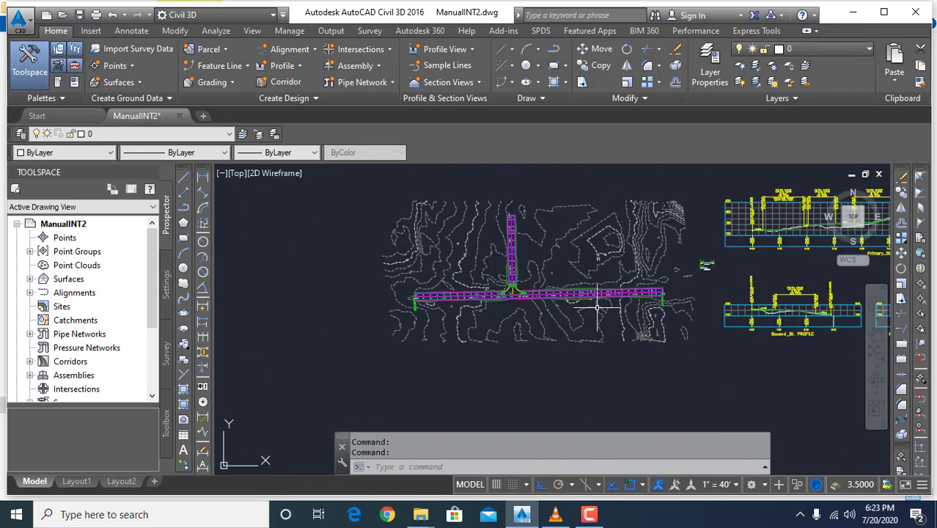
middle_click_drag(605, 334, 314, 331)
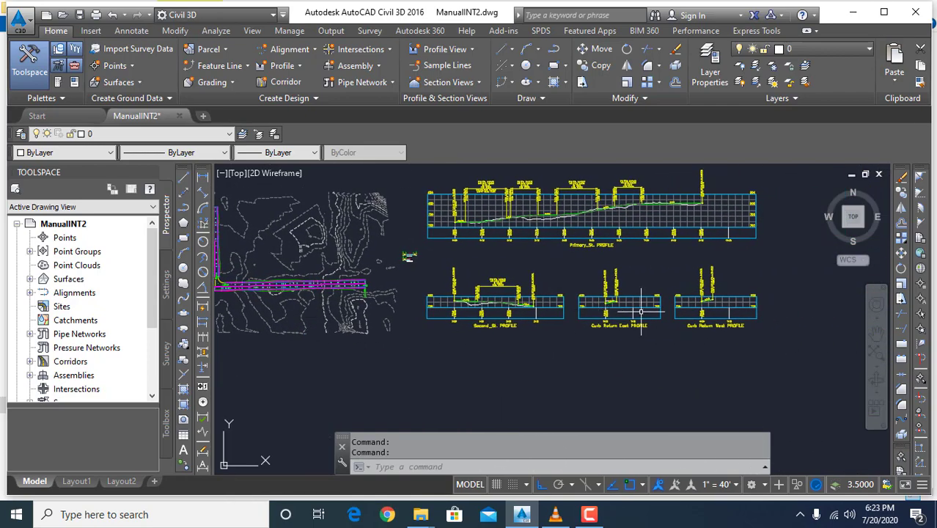
scroll(608, 308, "up", 5)
scroll(608, 307, "up", 2)
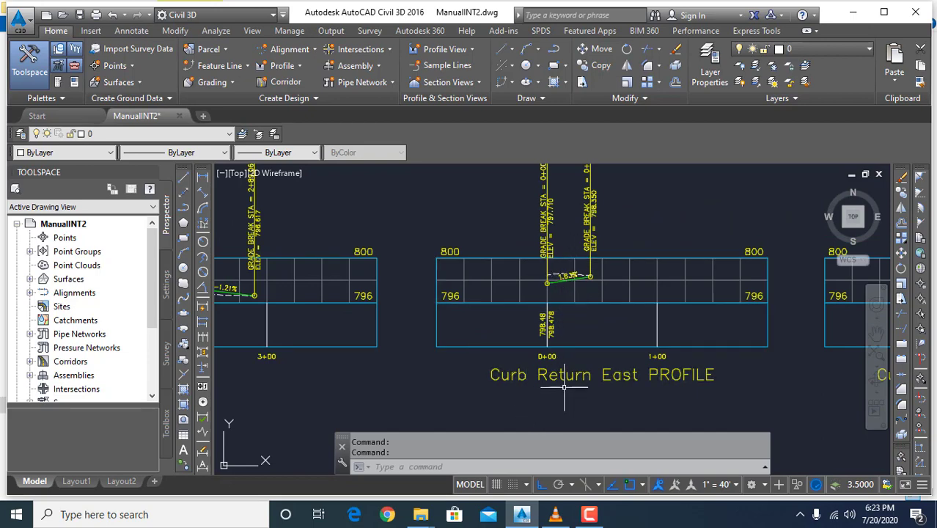
scroll(563, 374, "down", 5)
scroll(605, 278, "up", 3)
scroll(648, 335, "up", 2)
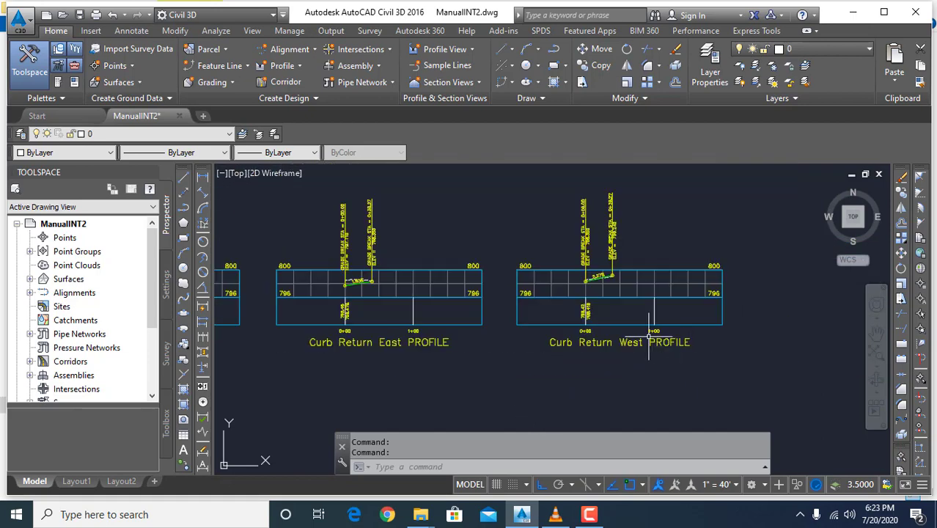
scroll(584, 294, "up", 2)
scroll(678, 314, "up", 4)
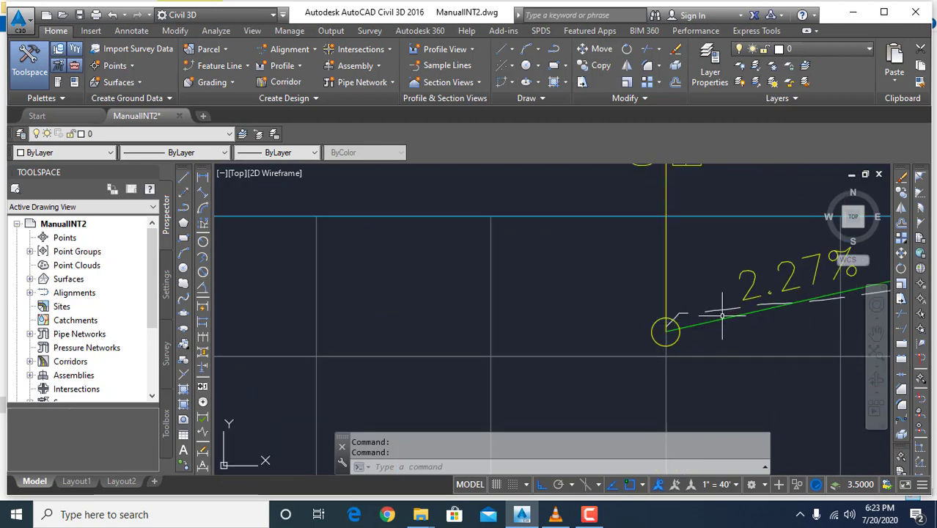
scroll(792, 308, "down", 4)
middle_click_drag(439, 334, 786, 328)
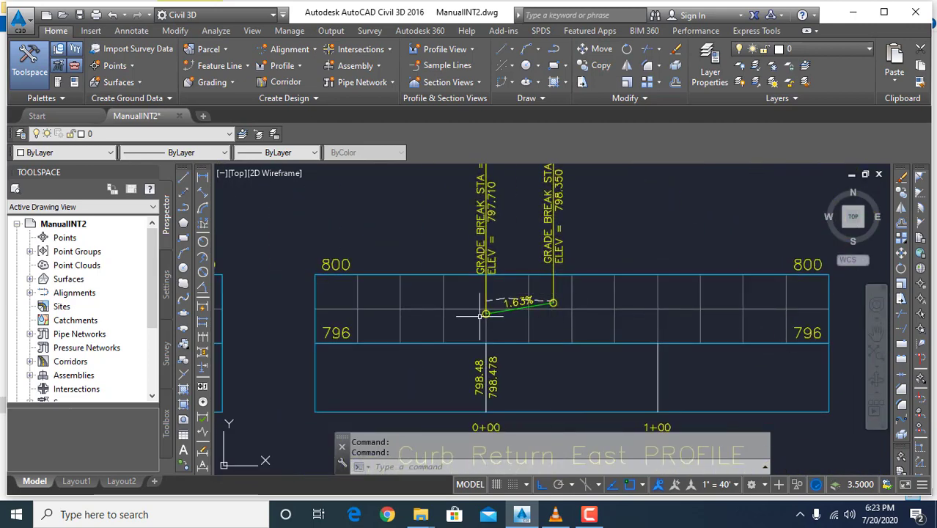
scroll(641, 290, "down", 5)
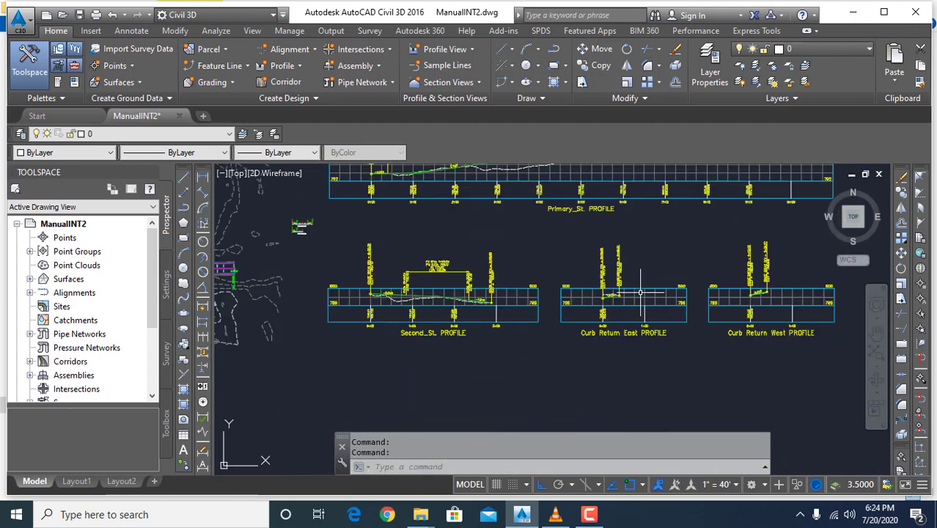
scroll(759, 291, "down", 2)
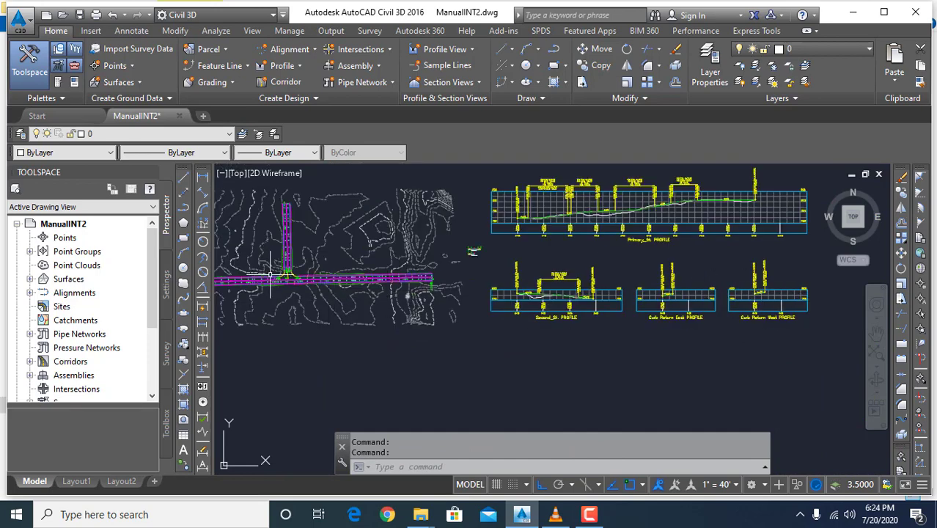
Step: Create a corridor surface for the Primary St. corridor and name it Roadway Top
scroll(271, 277, "up", 4)
middle_click_drag(288, 301, 402, 309)
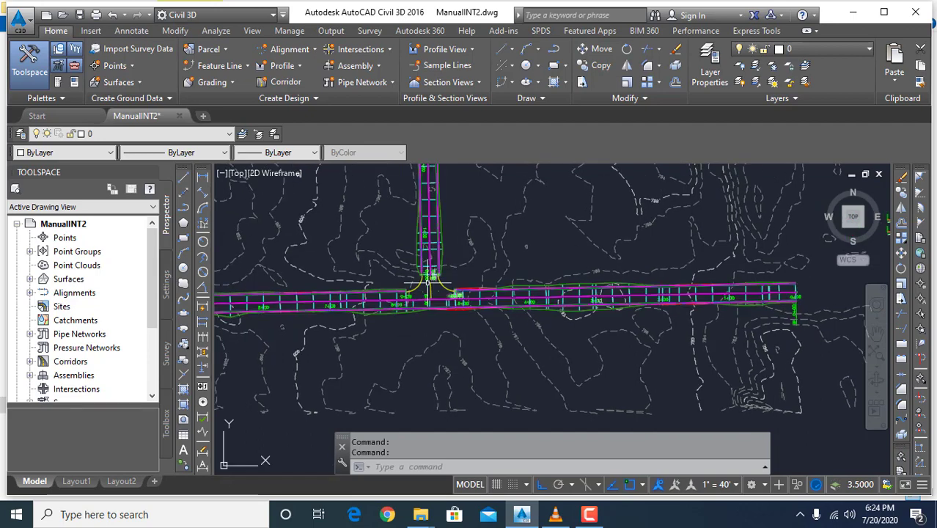
scroll(423, 300, "up", 2)
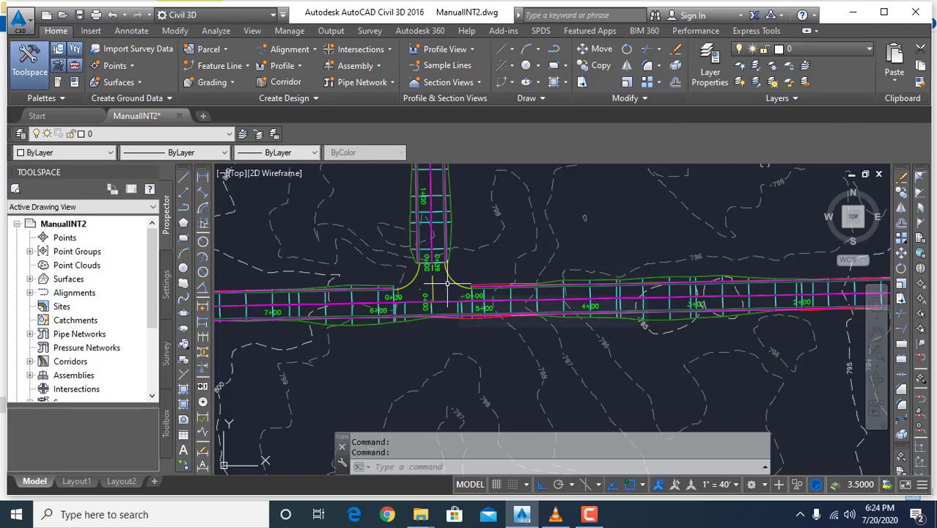
mouse_move(447, 283)
left_click(523, 288)
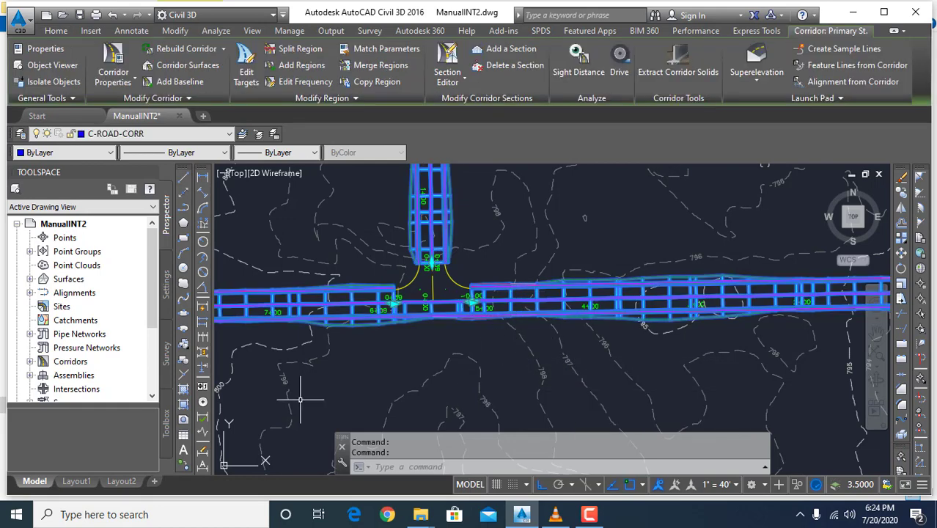
left_click(170, 70)
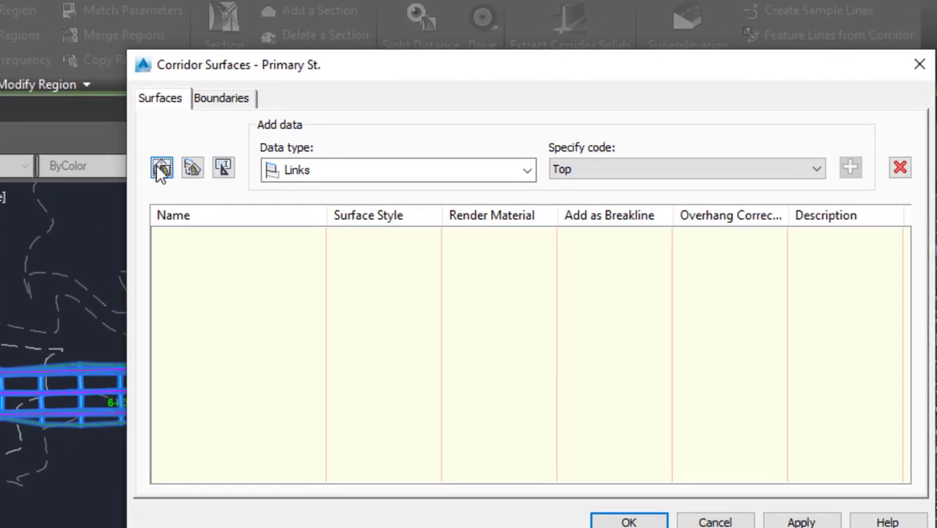
left_click(158, 168)
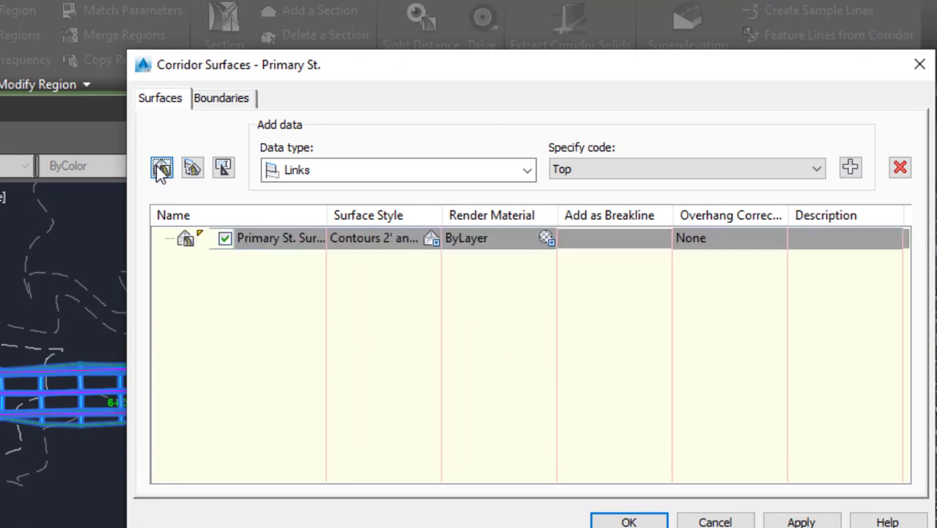
left_click(314, 245)
left_click(313, 242)
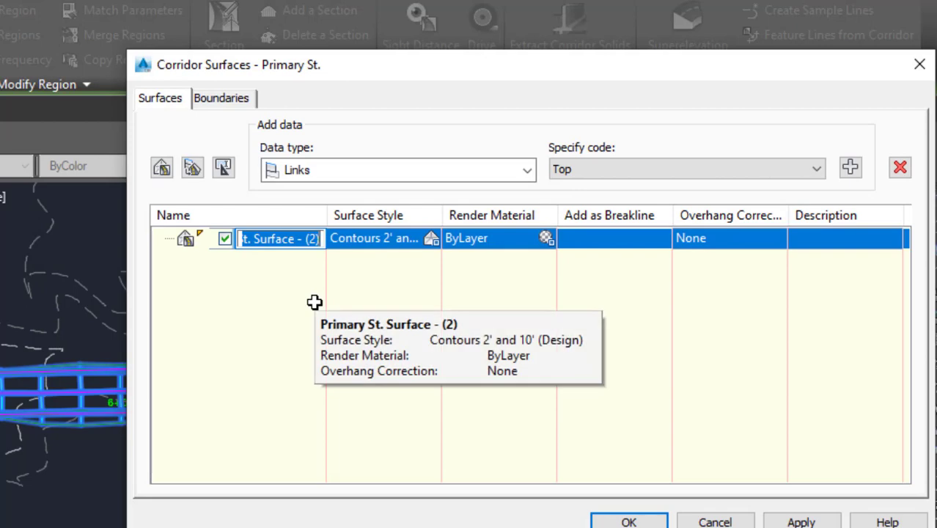
type("Roa")
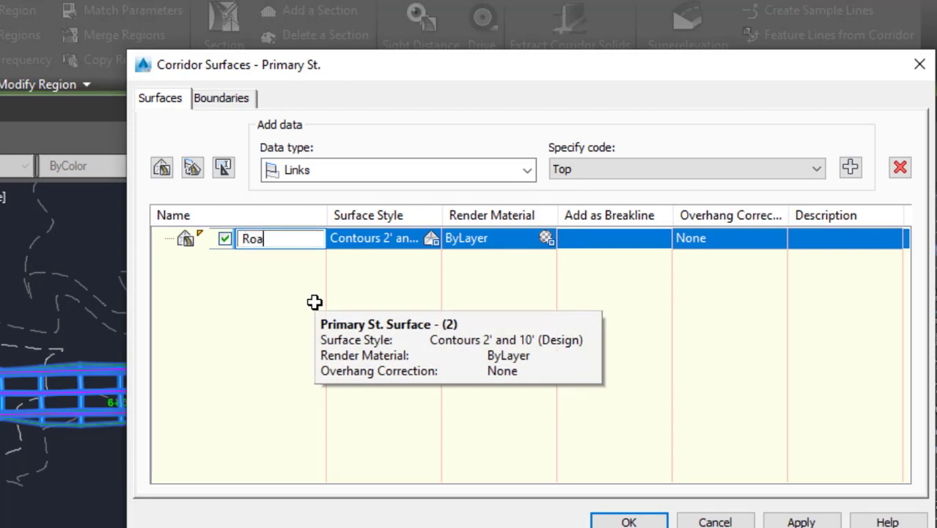
type("dway Top")
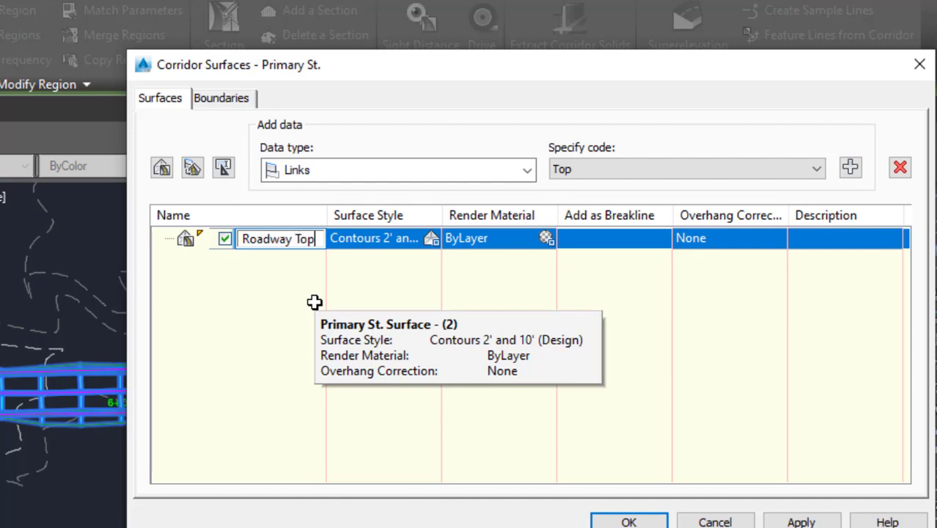
Step: Set the Roadway Top surface's style to Contours and Triangles
left_click(402, 236)
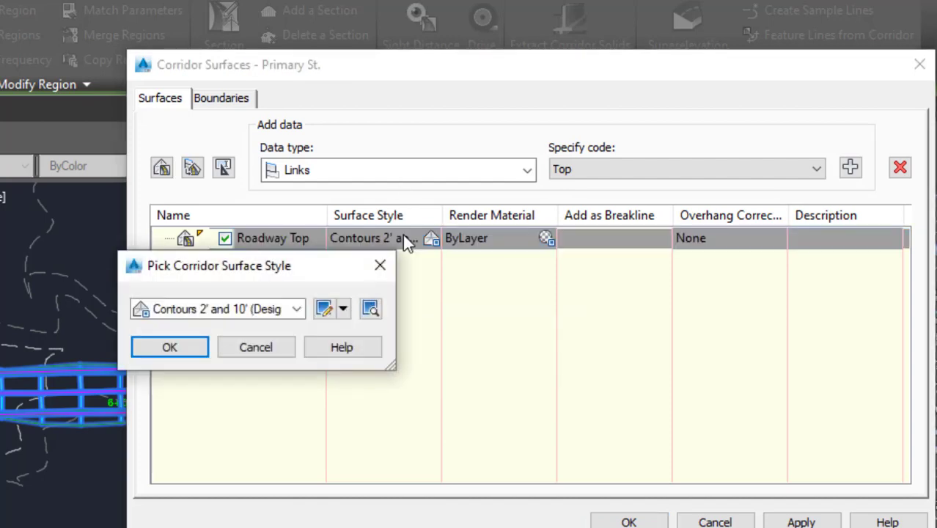
left_click(296, 308)
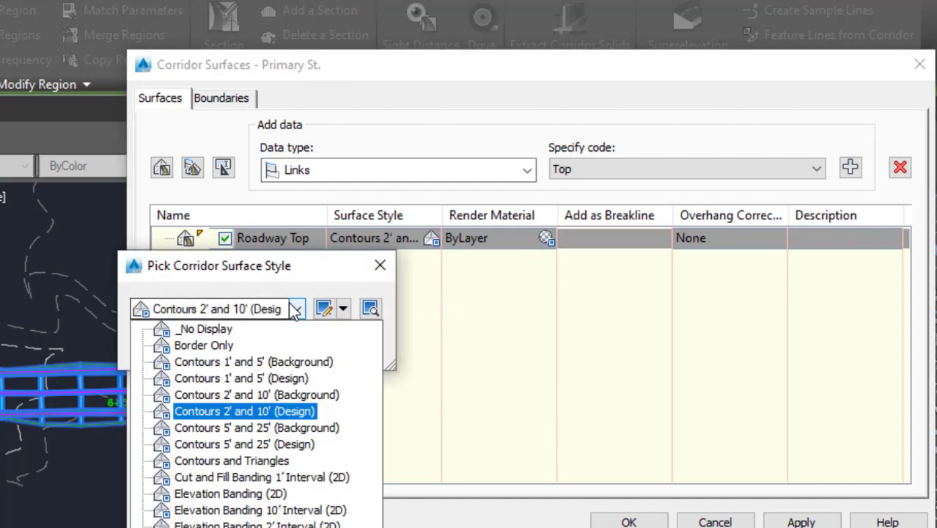
left_click(258, 460)
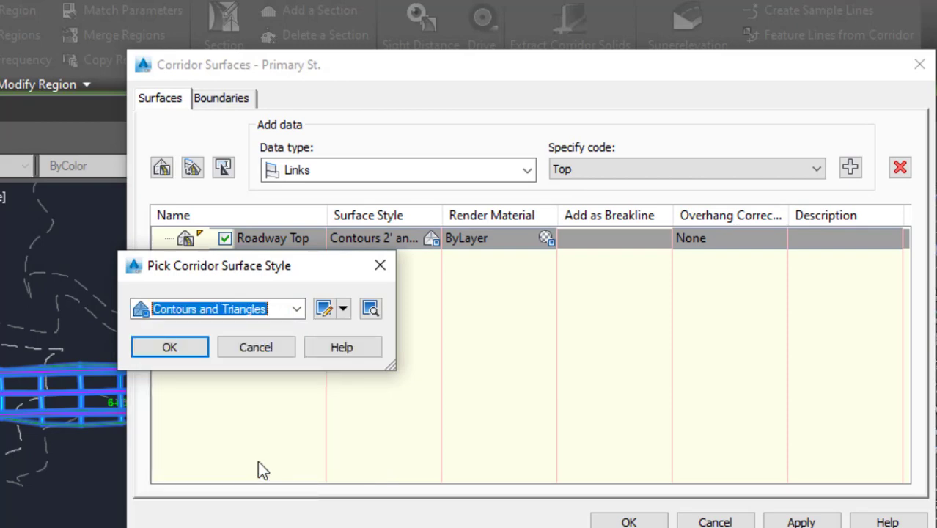
left_click(165, 355)
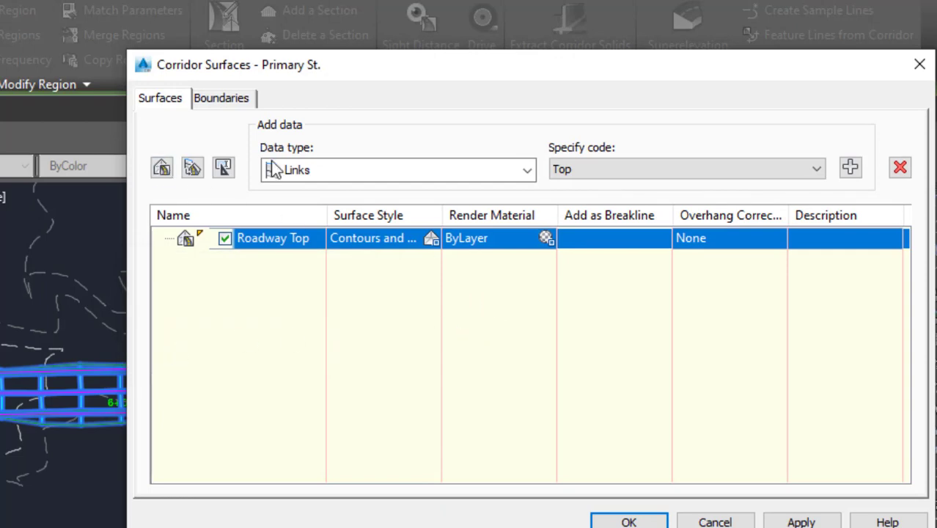
Step: Add the Top links as data to the Roadway Top surface and enable them as breaklines
left_click(359, 169)
left_click(359, 169)
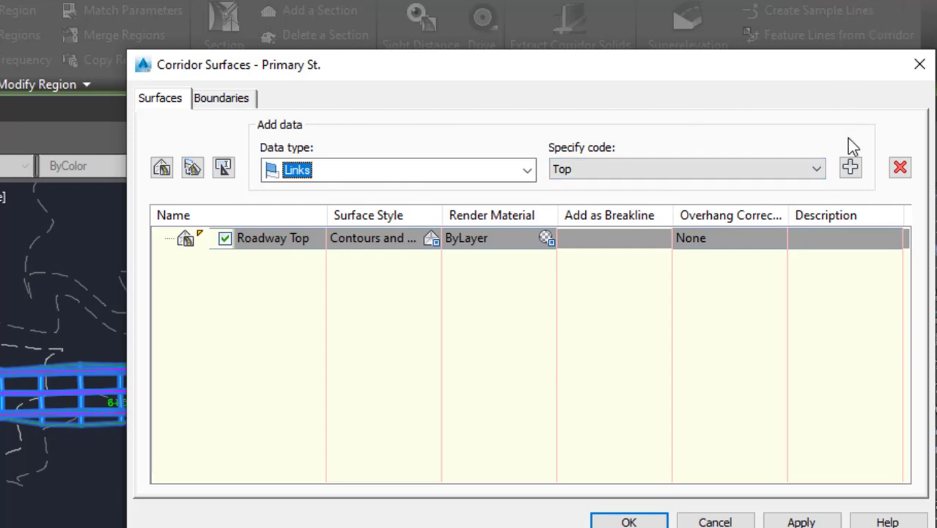
left_click(850, 168)
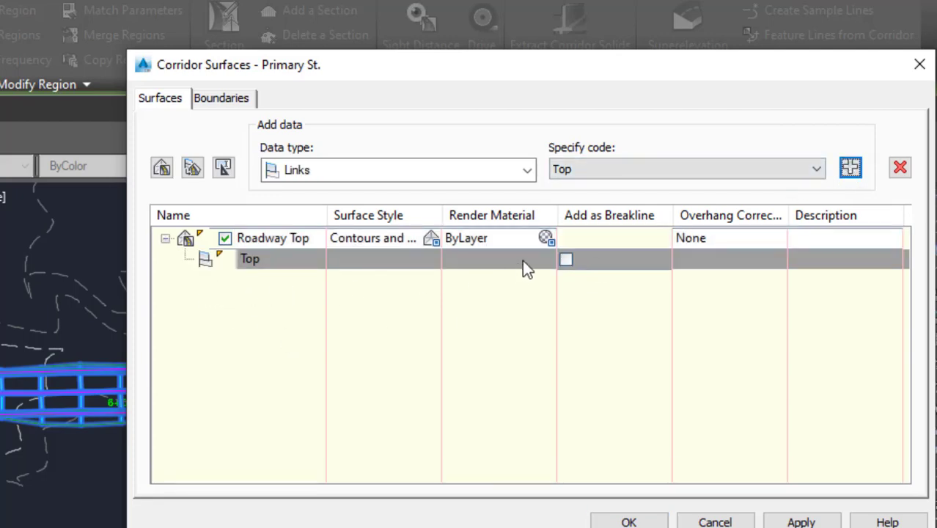
left_click(565, 258)
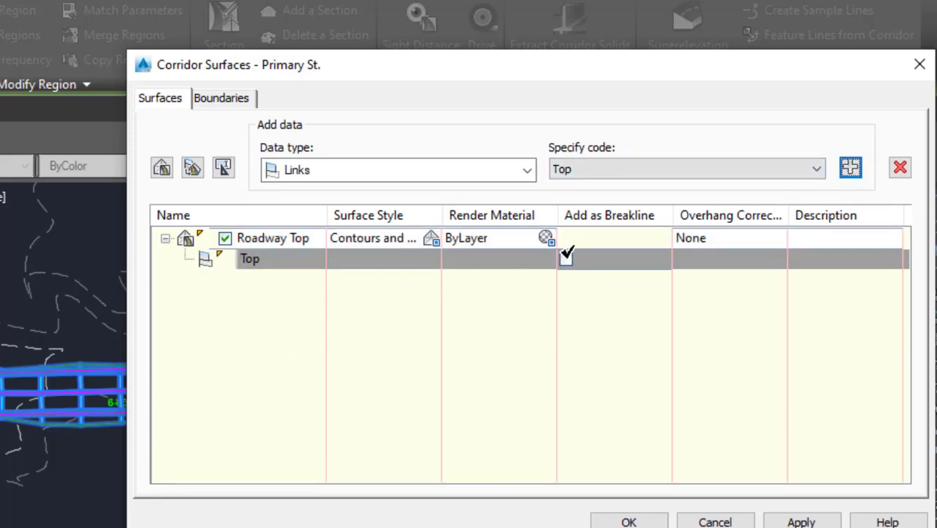
Step: Set the Roadway Top surface's overhang correction to Top Links and rebuild the corridor
left_click(708, 239)
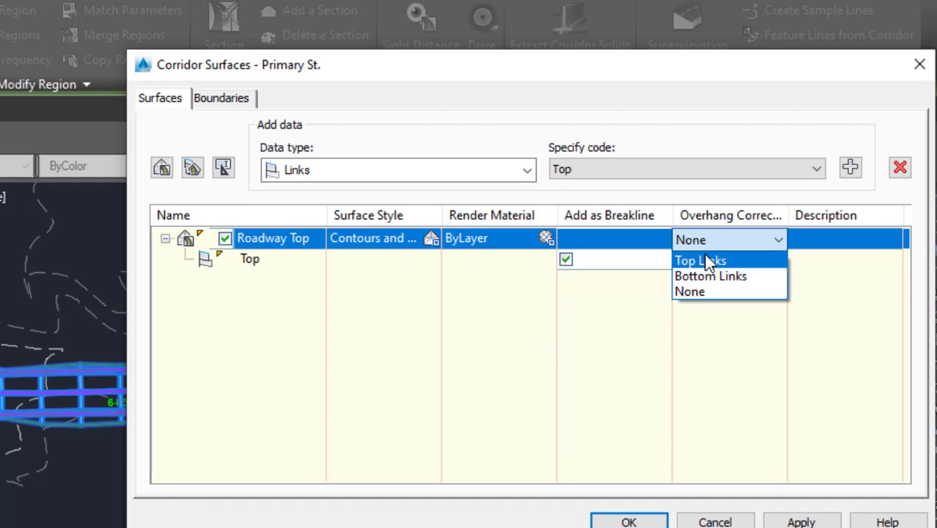
left_click(705, 262)
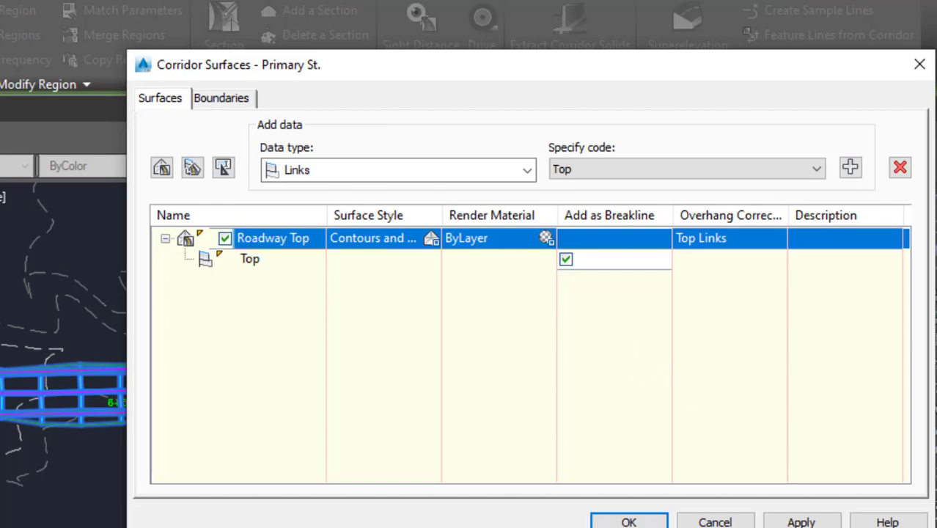
left_click(629, 521)
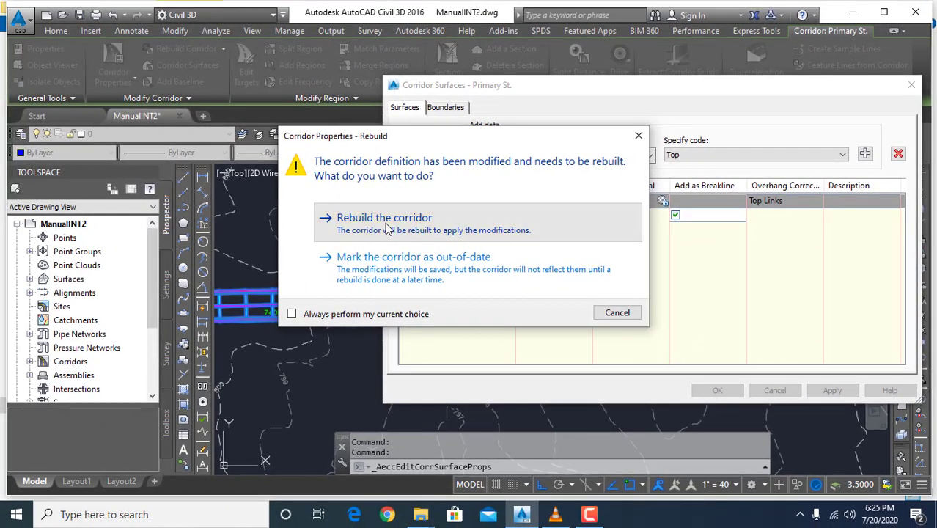
left_click(386, 227)
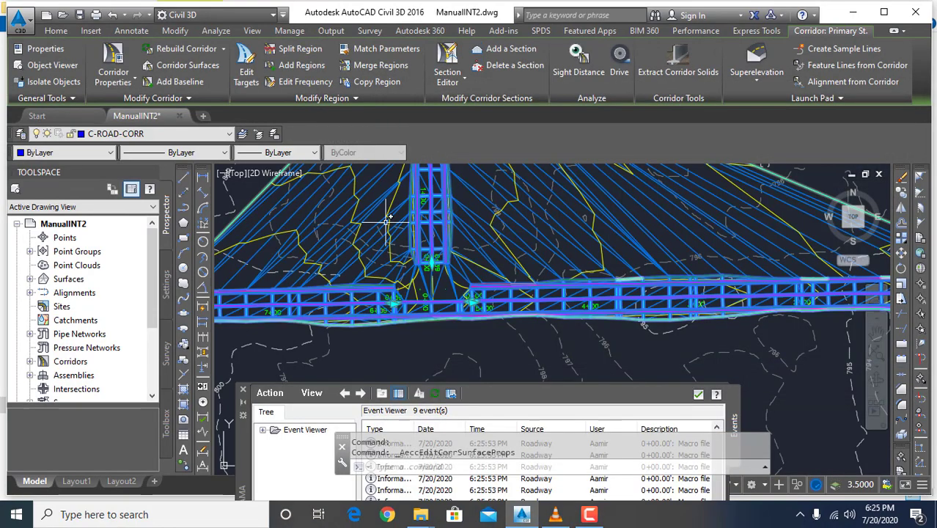
Step: Clear all events from the Event Viewer and close it
right_click(265, 402)
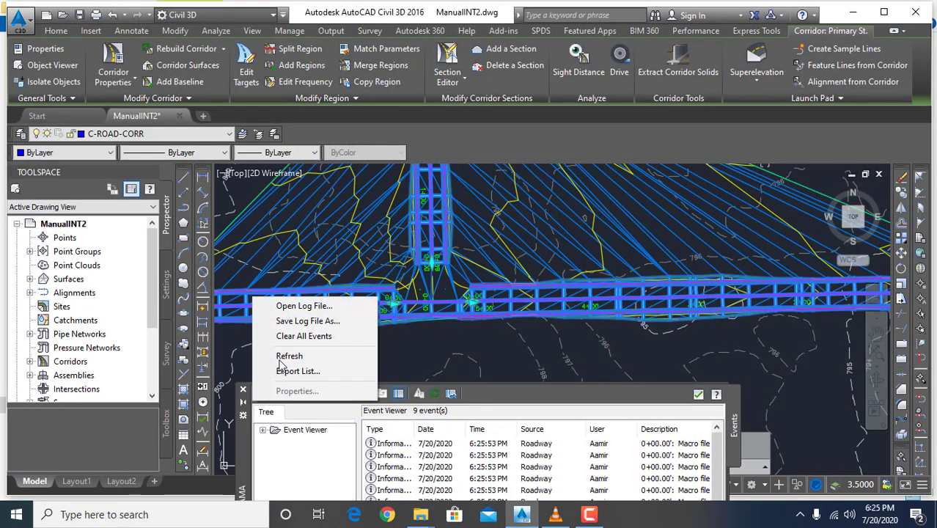
left_click(302, 336)
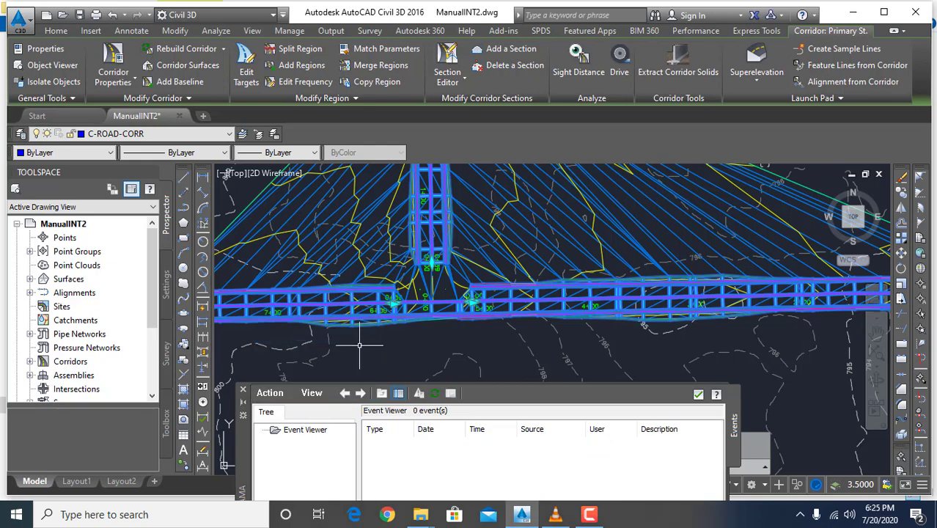
left_click(697, 394)
Step: Examine the Roadway Top surface's triangulation and contours around the intersection and across the whole corridor
scroll(570, 368, "down", 2)
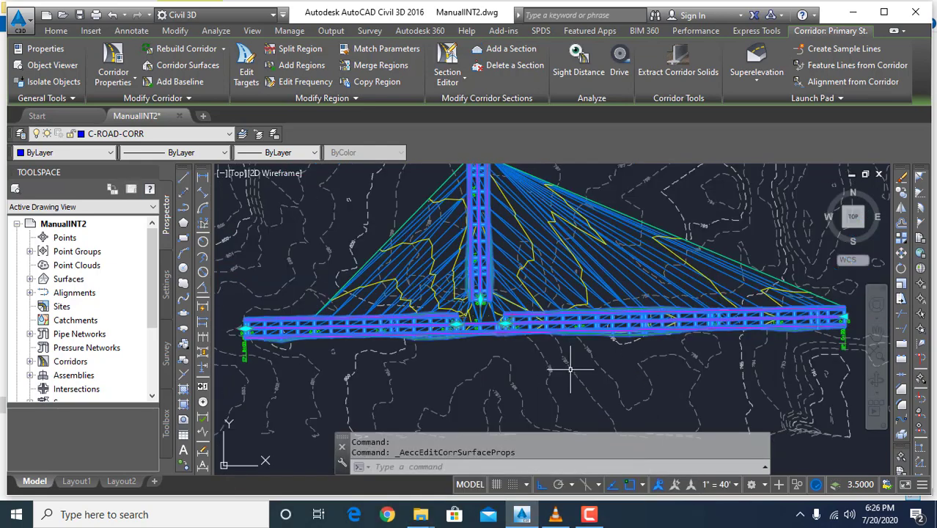
scroll(571, 368, "down", 2)
scroll(517, 281, "up", 2)
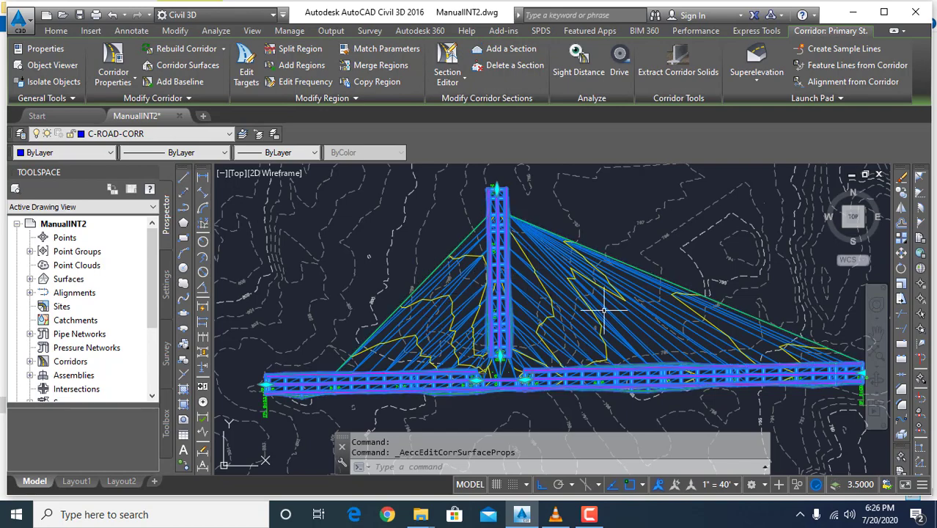
mouse_move(558, 320)
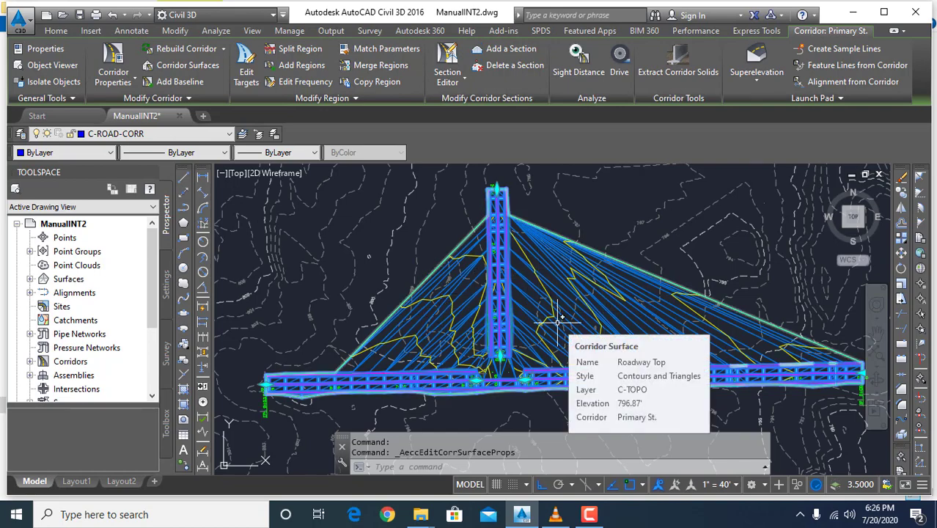
scroll(525, 380, "up", 2)
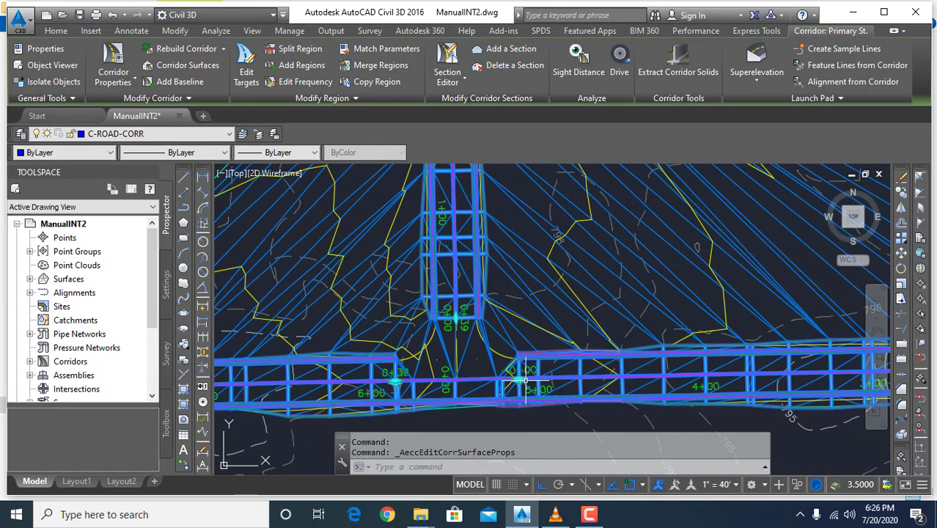
scroll(543, 343, "down", 3)
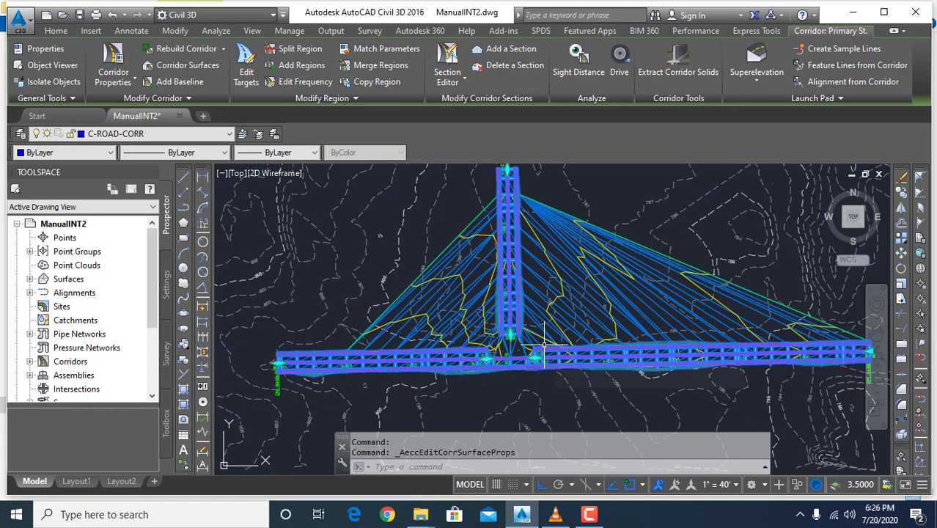
mouse_move(543, 344)
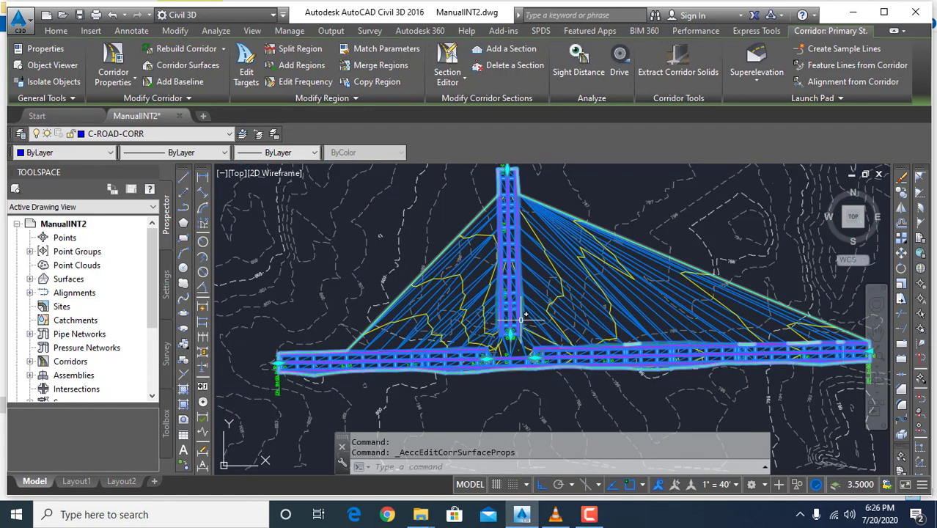
scroll(532, 364, "up", 5)
scroll(533, 364, "up", 5)
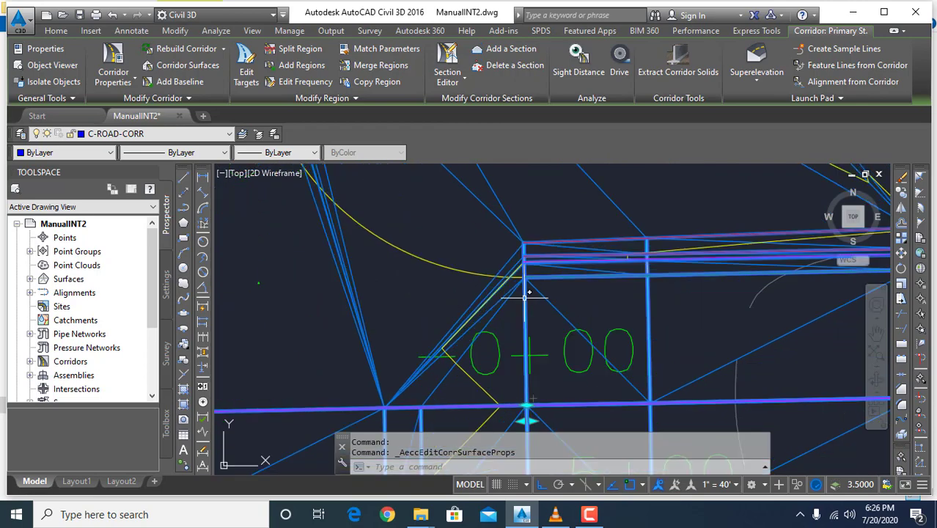
scroll(515, 250, "down", 5)
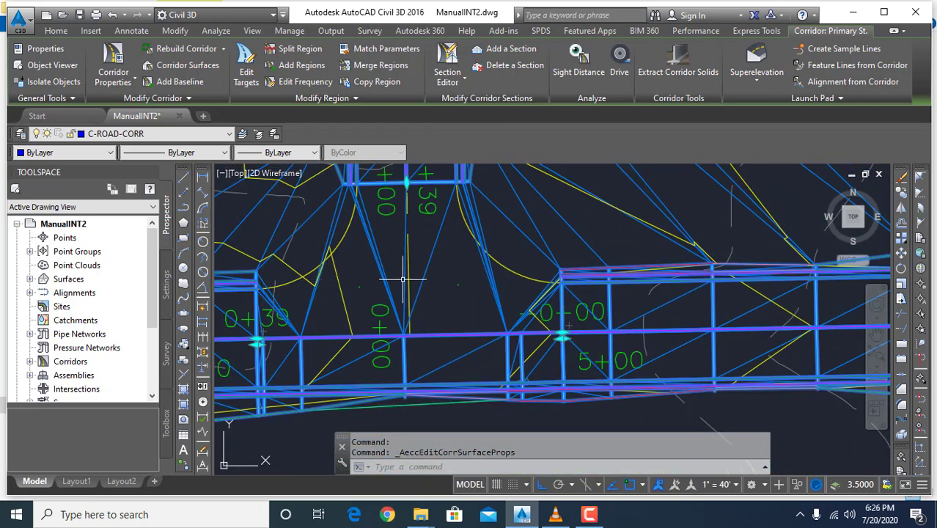
scroll(515, 290, "down", 3)
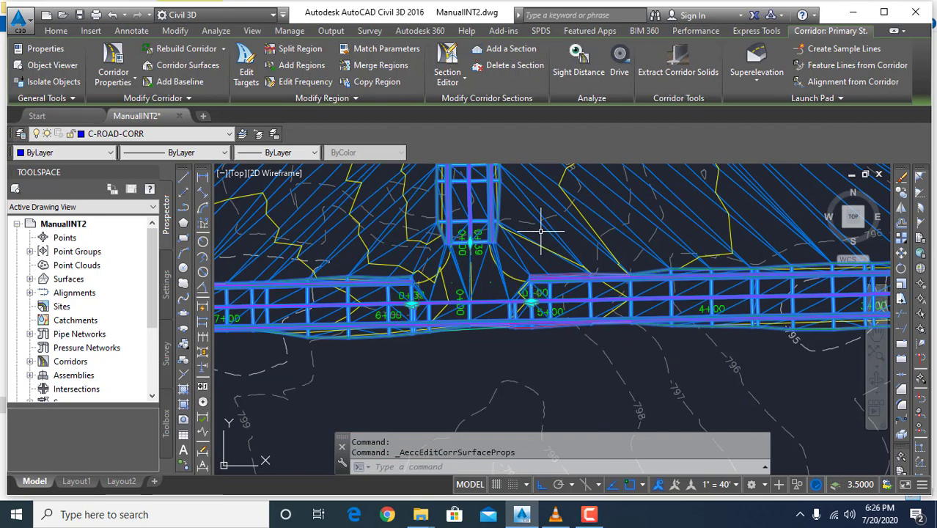
Step: Add a spot elevation label to the Roadway Top surface at the west curb return's endpoint on Primary St
key("Escape")
key("Escape")
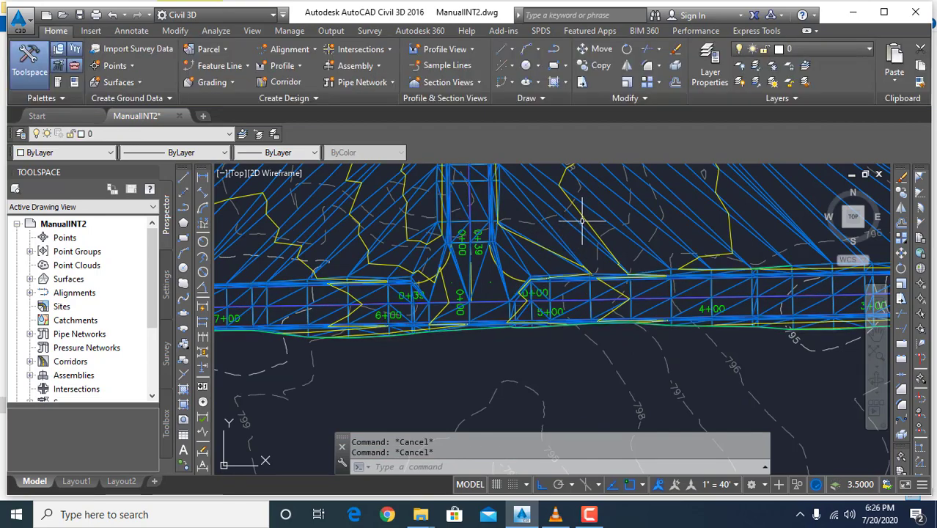
left_click(576, 220)
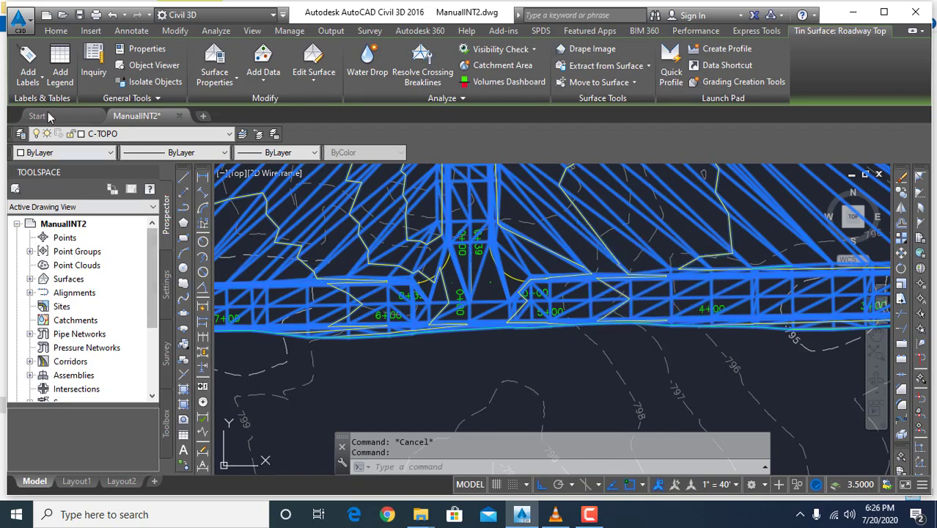
left_click(28, 79)
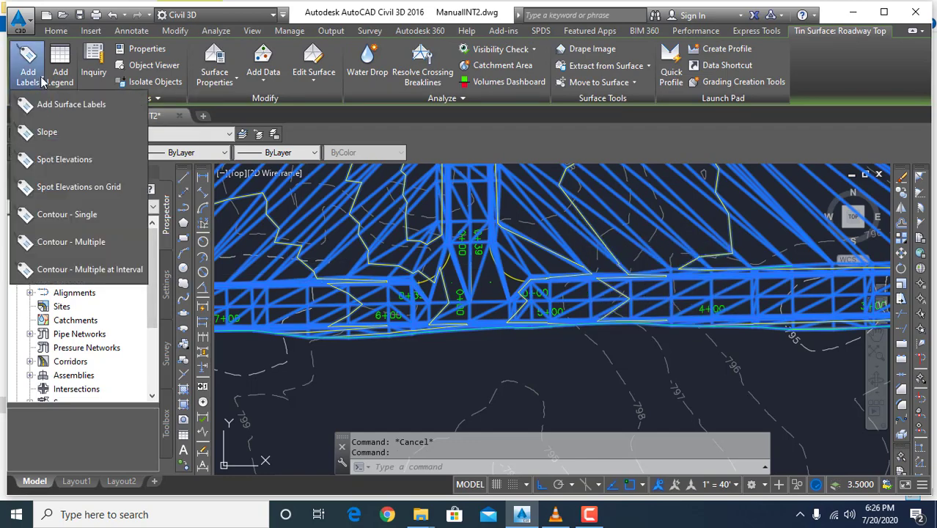
left_click(63, 169)
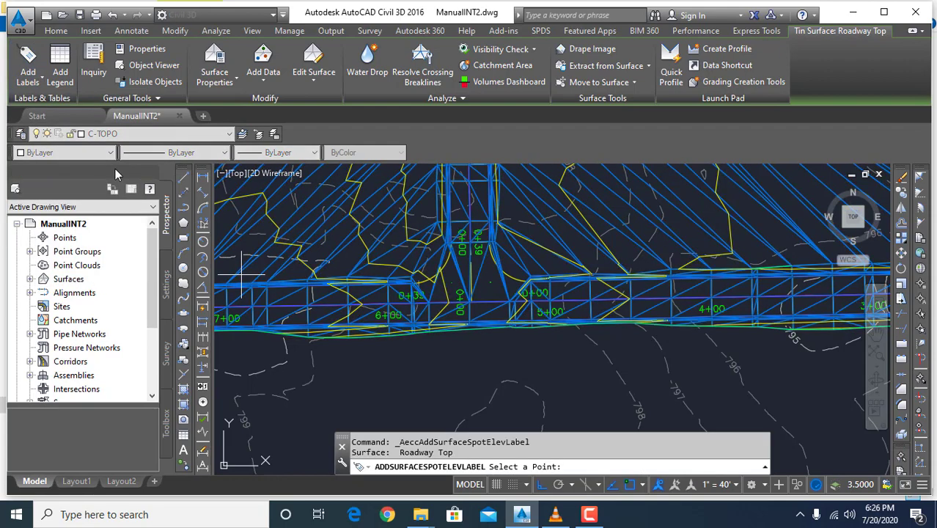
scroll(344, 301, "up", 3)
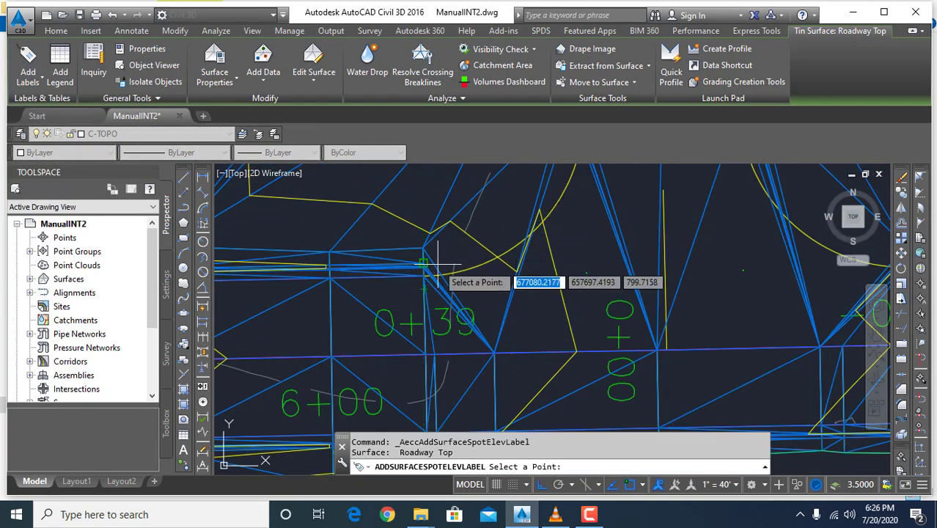
scroll(417, 285, "up", 3)
right_click(419, 278, "shift")
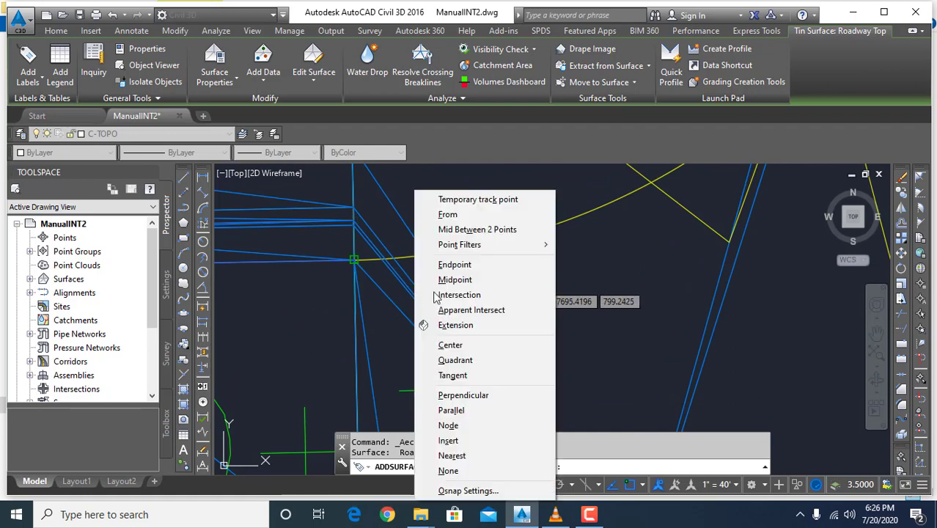
left_click(487, 266)
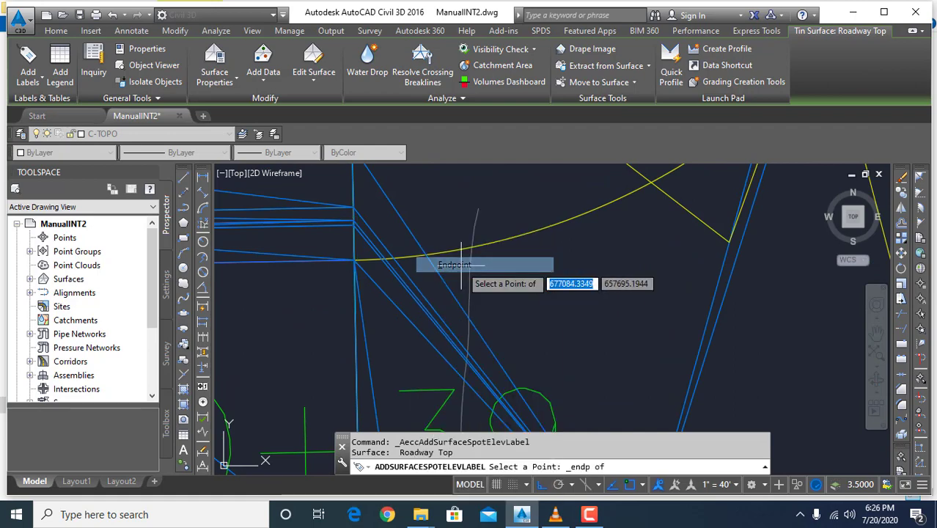
left_click(354, 260)
Step: Add a spot elevation label at the east curb return's endpoint on Primary St
scroll(456, 358, "down", 5)
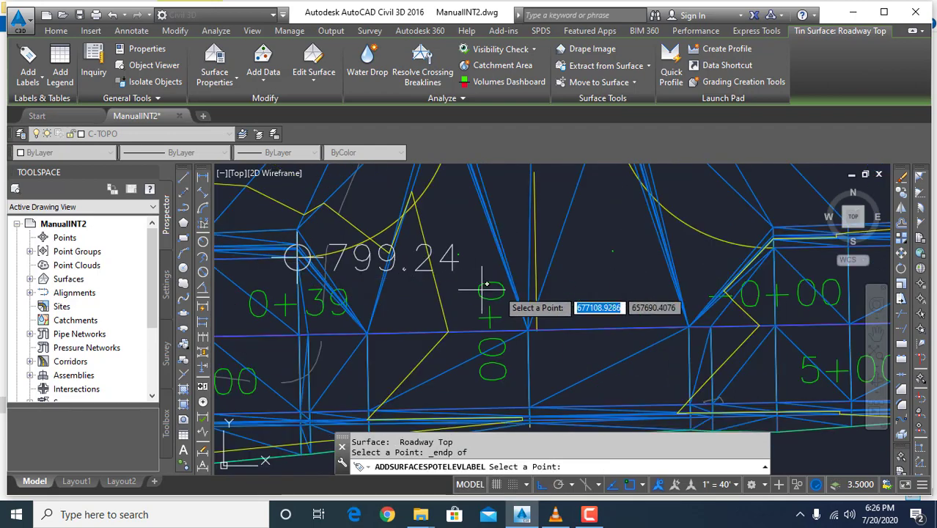
scroll(723, 277, "up", 2)
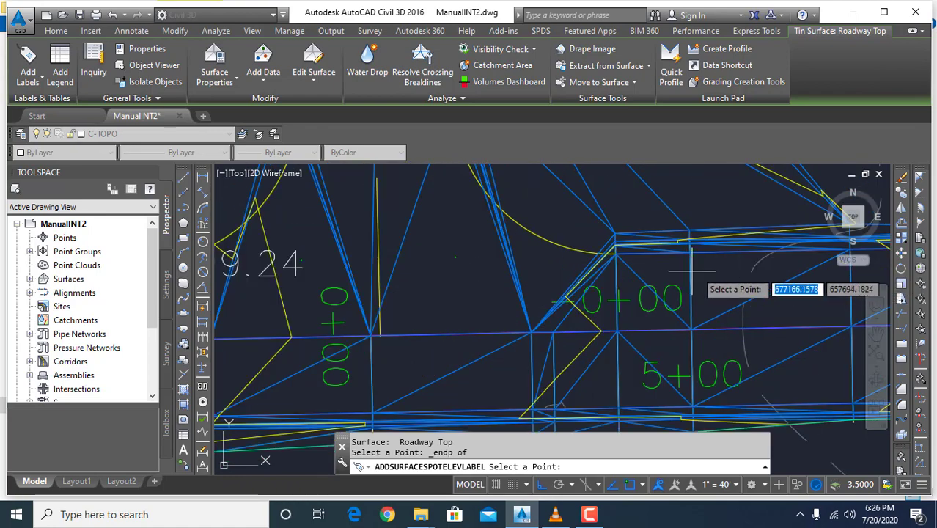
scroll(649, 282, "down", 3)
scroll(646, 287, "up", 4)
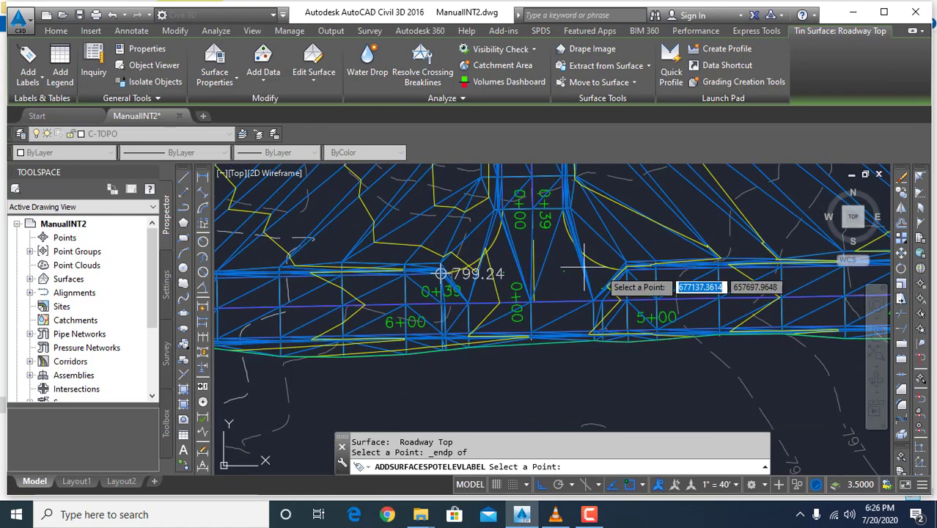
right_click(607, 277, "shift")
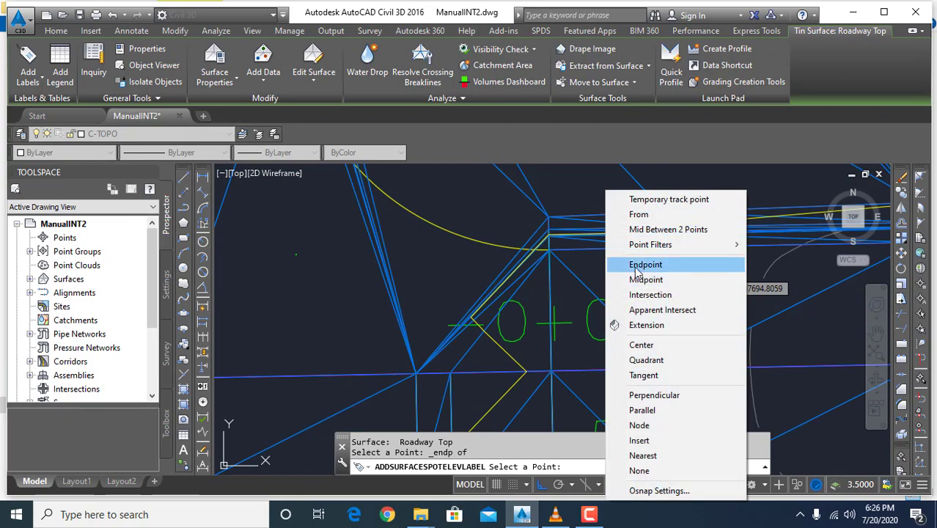
left_click(636, 264)
left_click(549, 249)
Step: Add a spot elevation label at the east curb return's endpoint on Second St
scroll(579, 267, "down", 2)
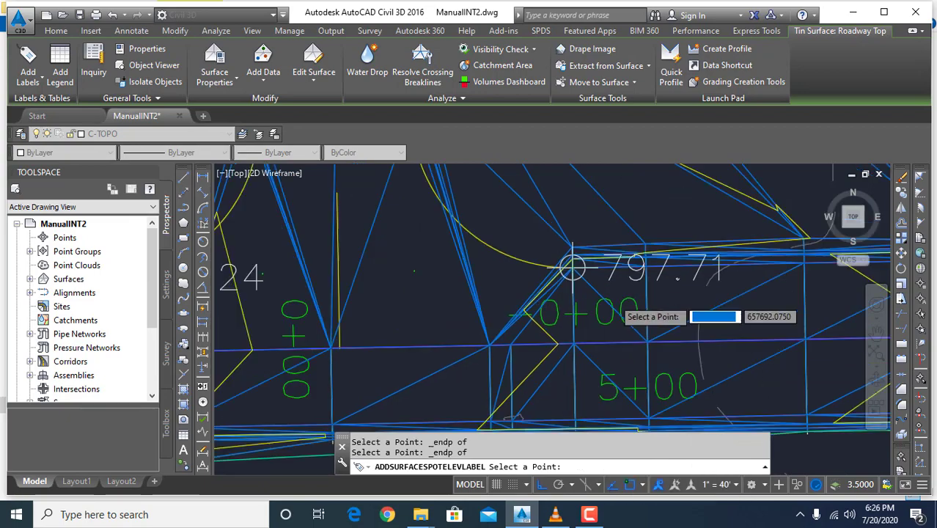
scroll(645, 330, "up", 5)
right_click(532, 245, "shift")
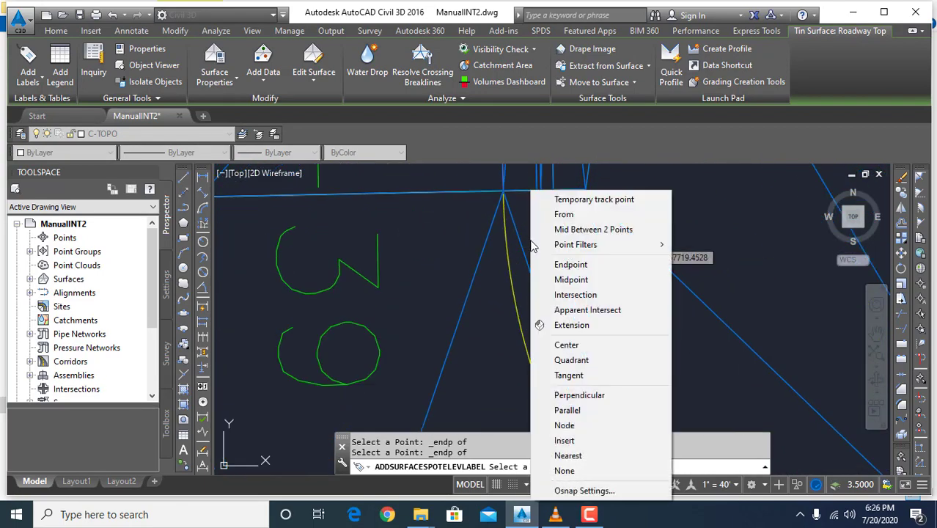
left_click(570, 264)
left_click(504, 192)
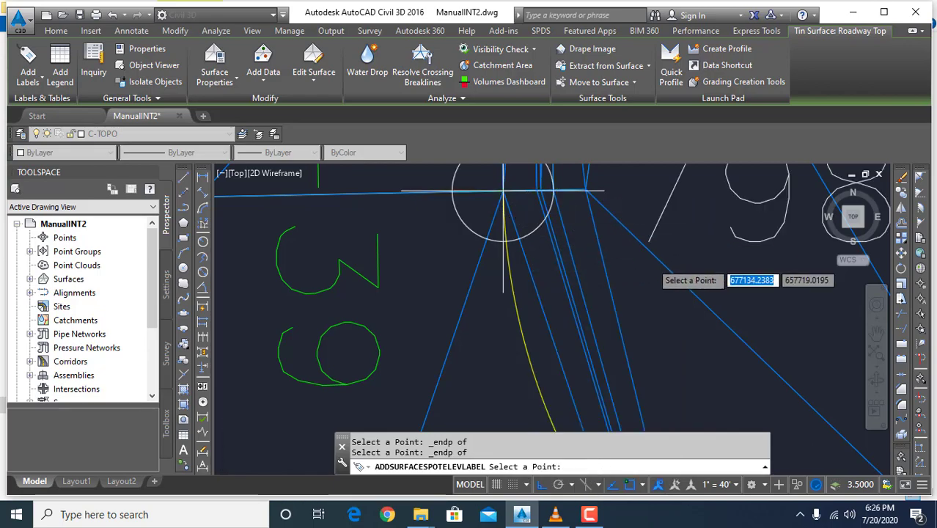
Step: Place the last spot elevation label at the west curb return's endpoint on Second St. and finish labelling
scroll(510, 269, "down", 3)
scroll(491, 286, "up", 5)
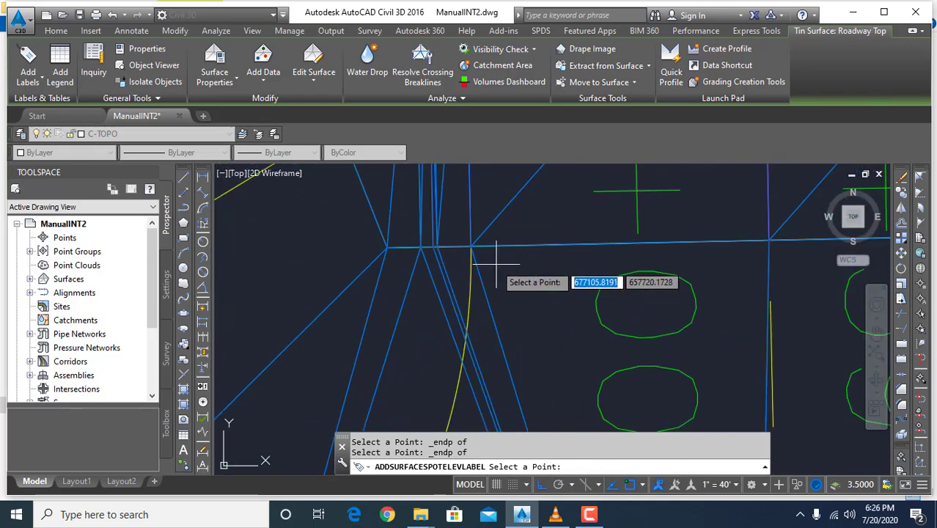
key("F8")
scroll(506, 264, "down", 4)
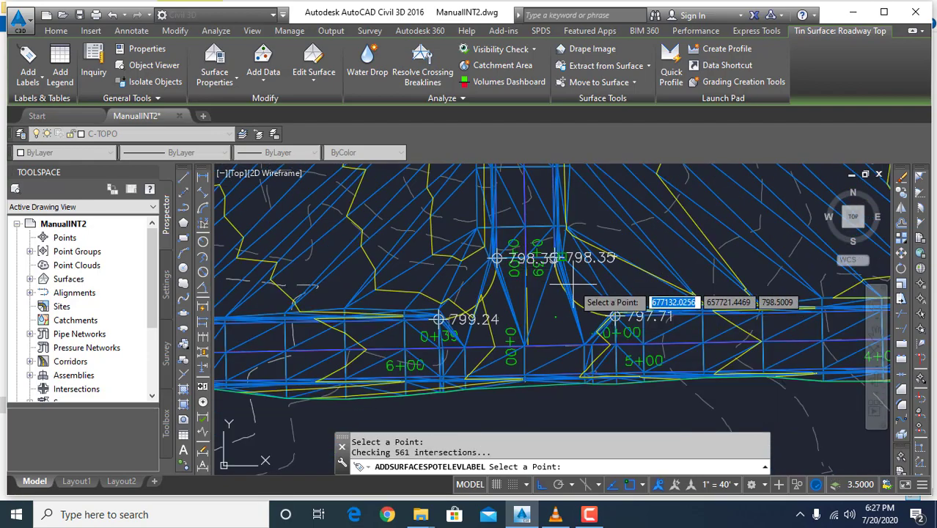
key("Escape")
Step: Set the Roadway Top surface's style to _No Display in its surface properties
mouse_move(661, 257)
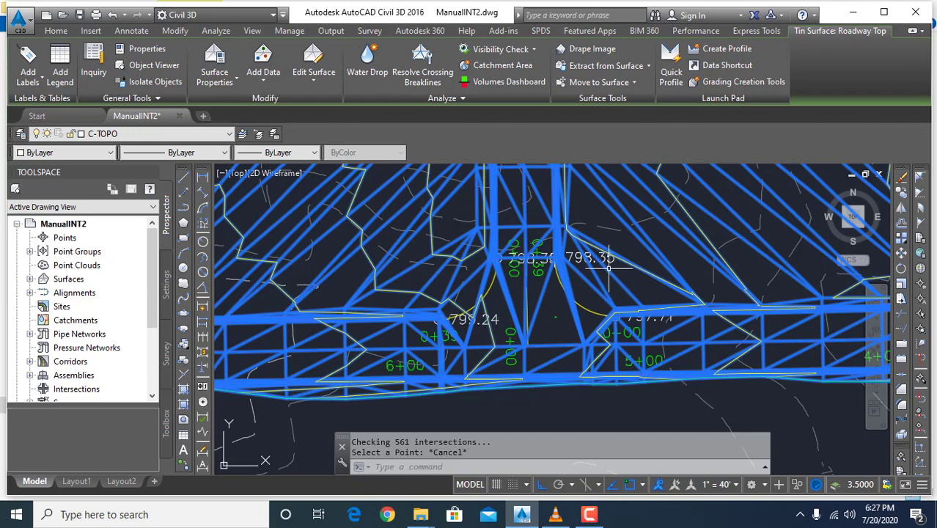
key("Escape")
left_click(645, 238)
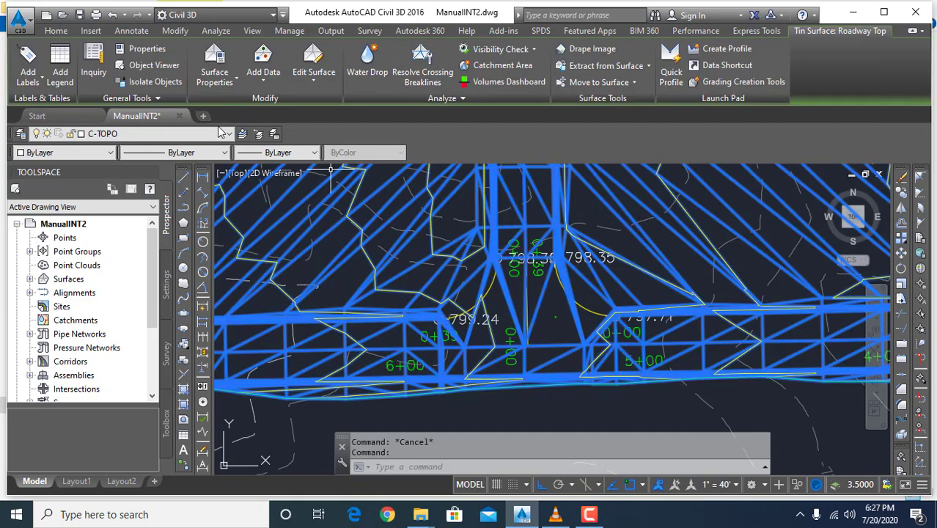
right_click(584, 207)
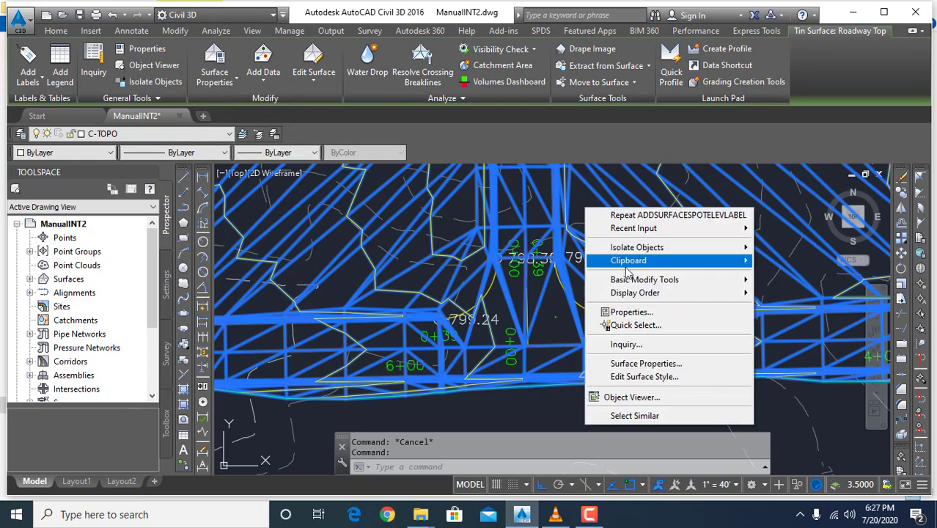
left_click(645, 364)
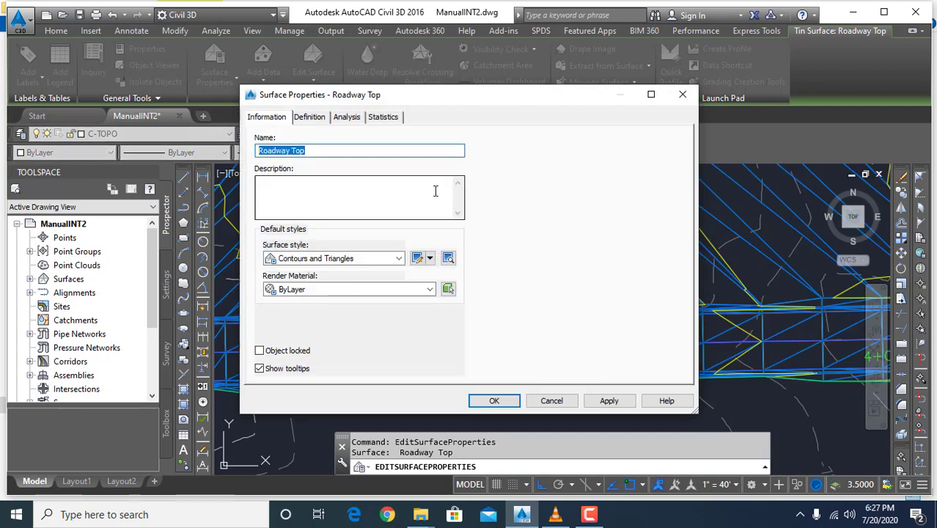
left_click(376, 259)
left_click(311, 269)
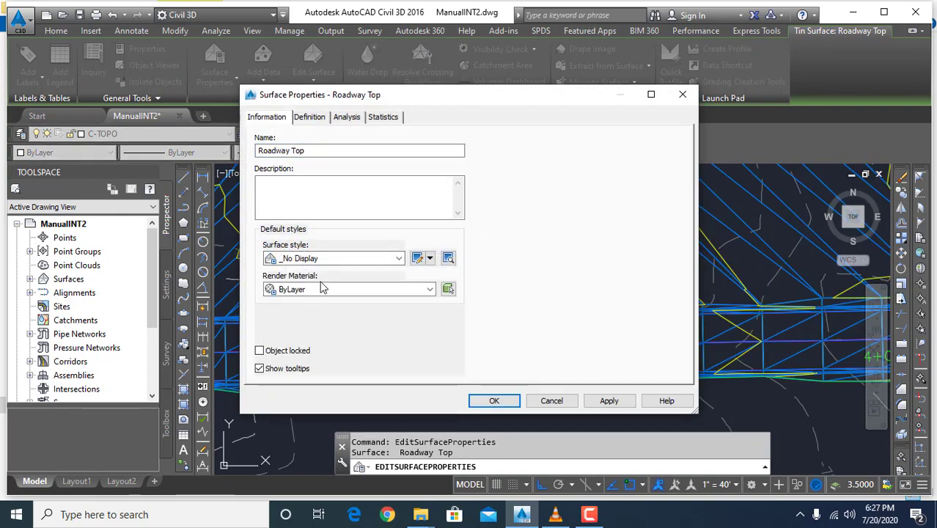
left_click(492, 400)
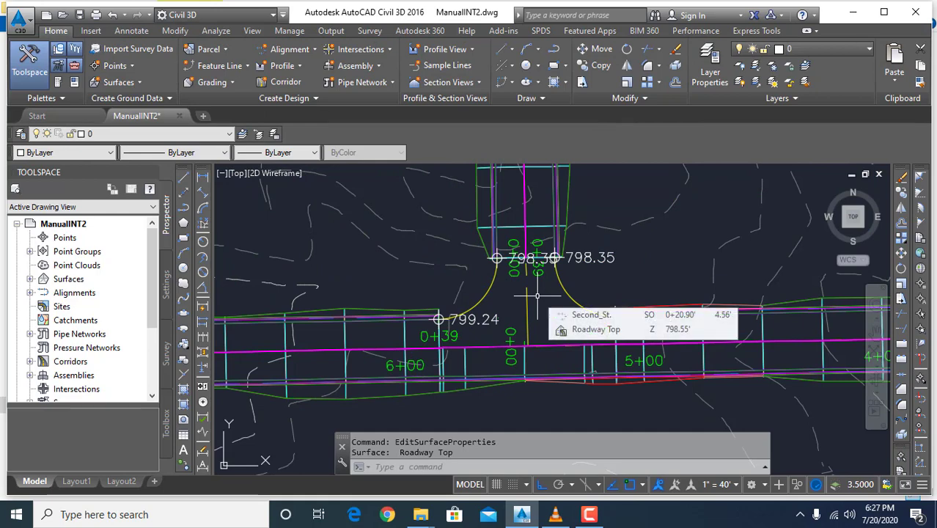
Step: With ortho off, move the east curb return's two spot elevation labels up and to the right of their points, with leaders
scroll(655, 330, "up", 2)
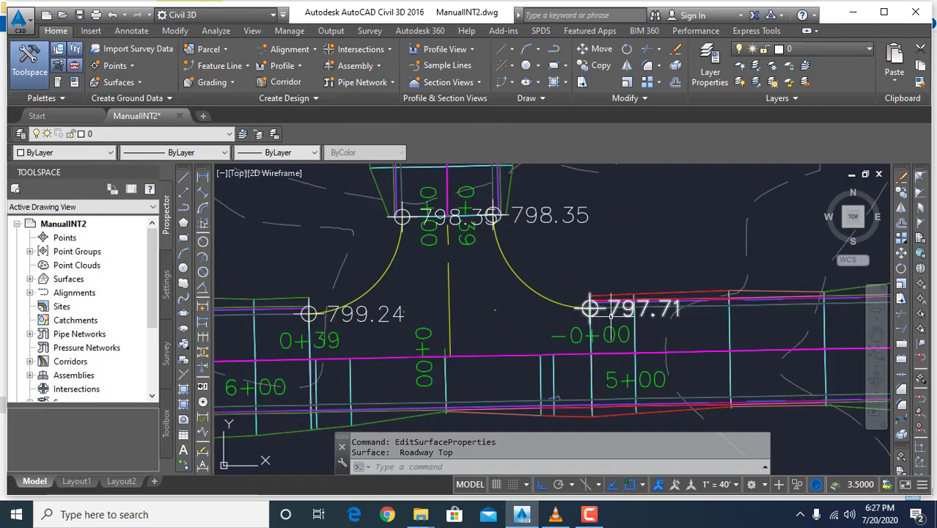
left_click(610, 314)
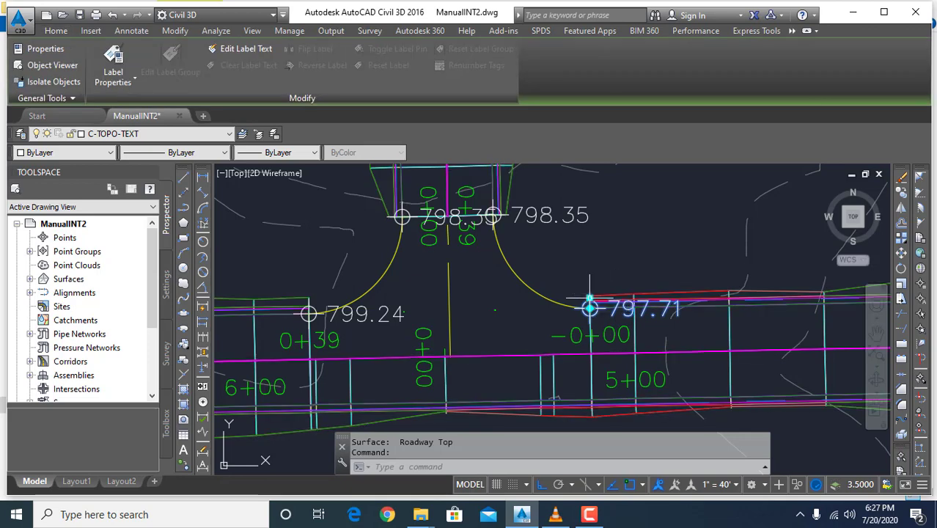
left_click(590, 300)
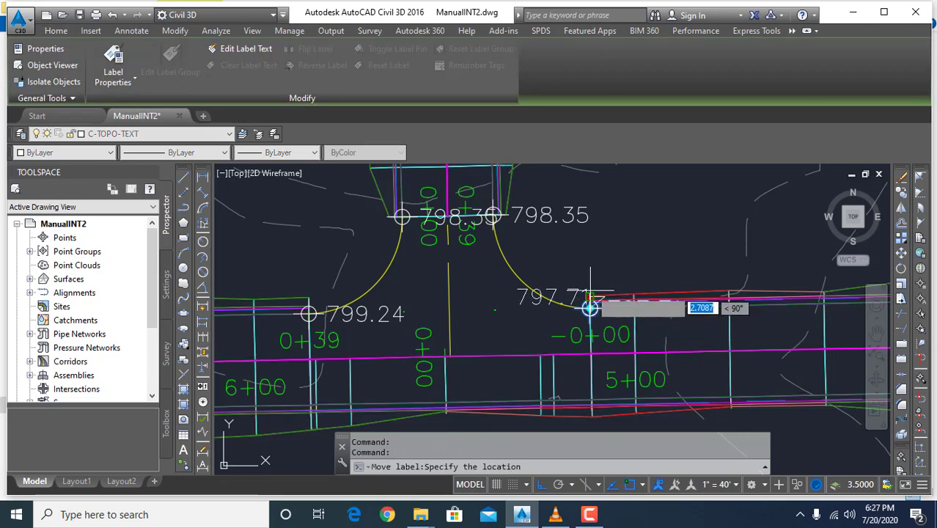
key("F8")
left_click(631, 254)
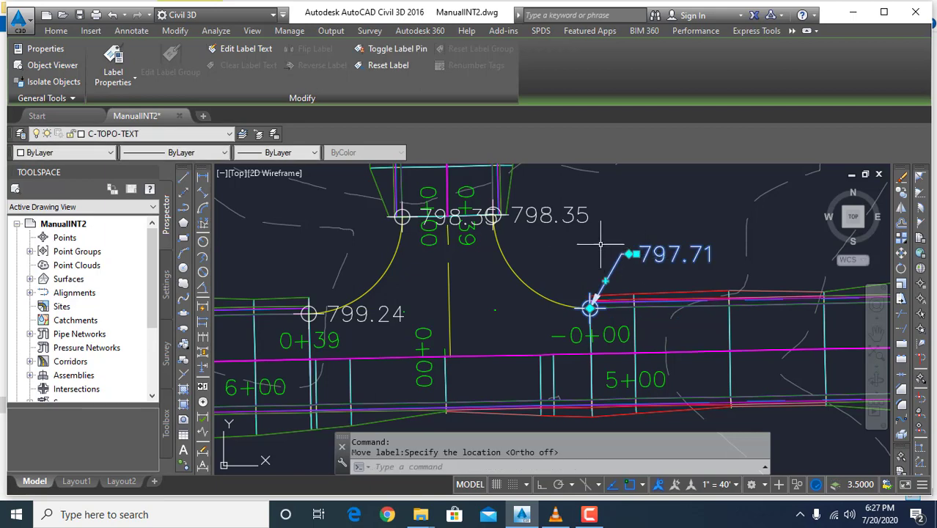
left_click(553, 231)
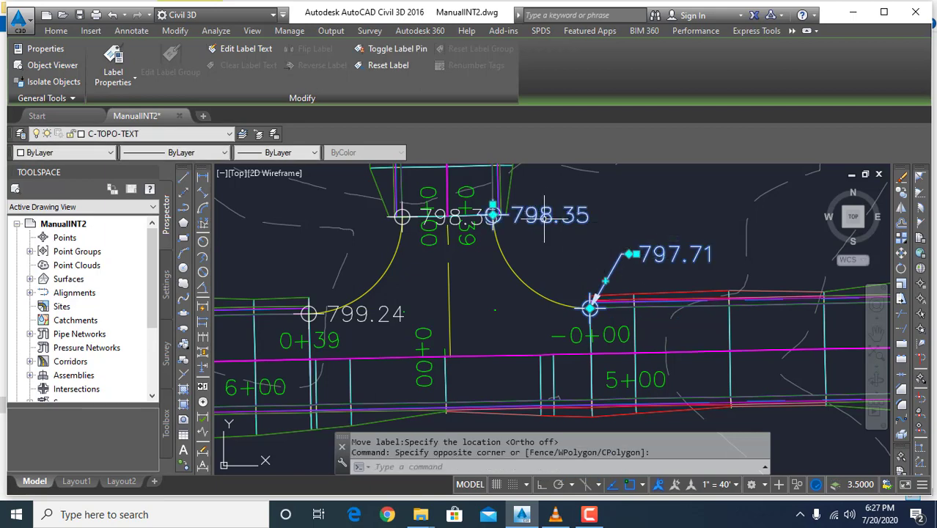
left_click(493, 215)
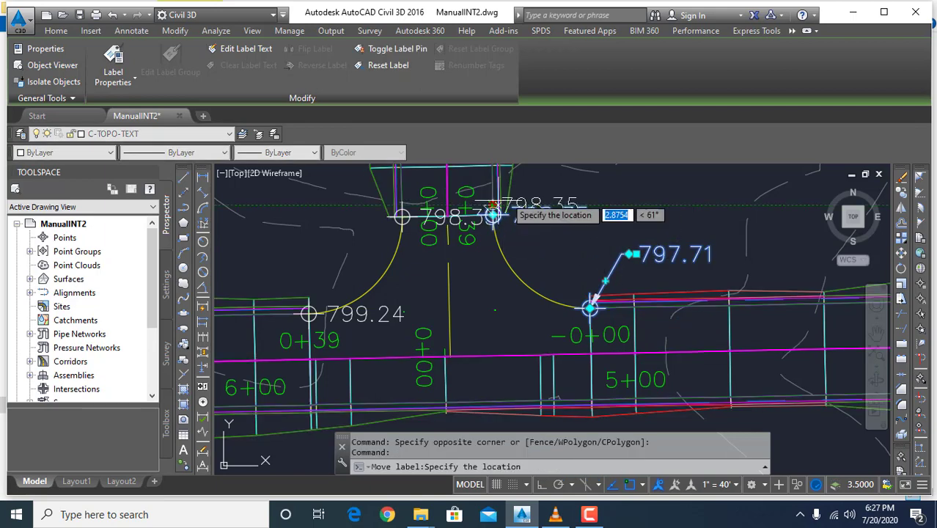
left_click(548, 188)
key("Escape")
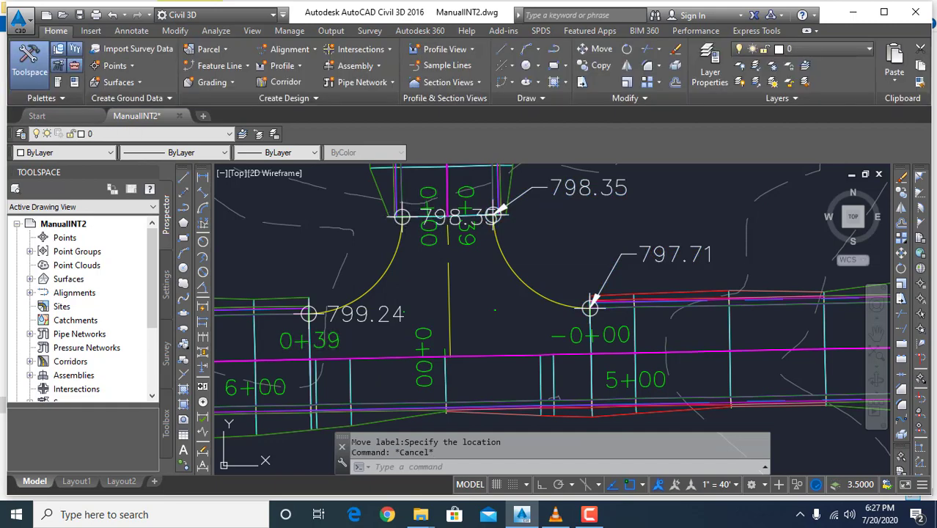
Step: Move the west curb return's two spot elevation labels up and to the left of their points, with leaders
left_click(403, 214)
left_click(401, 212)
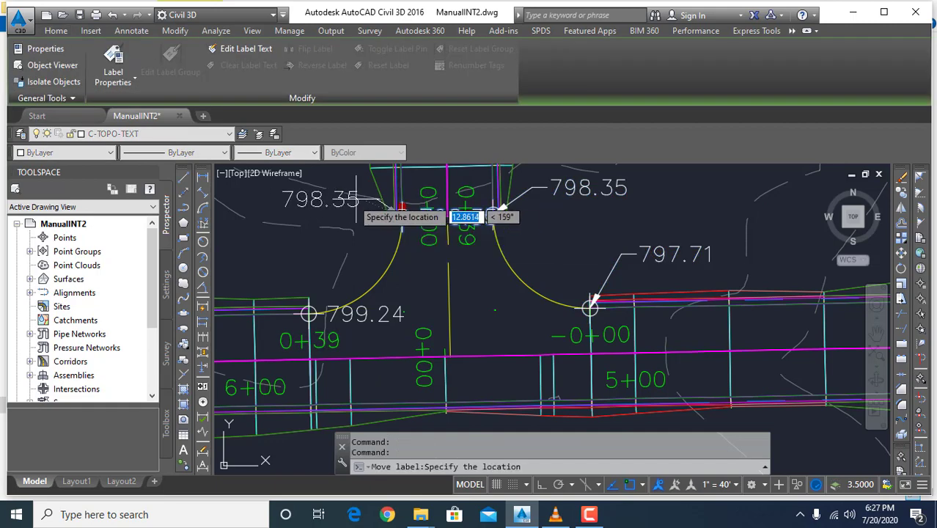
left_click(340, 192)
left_click(353, 310)
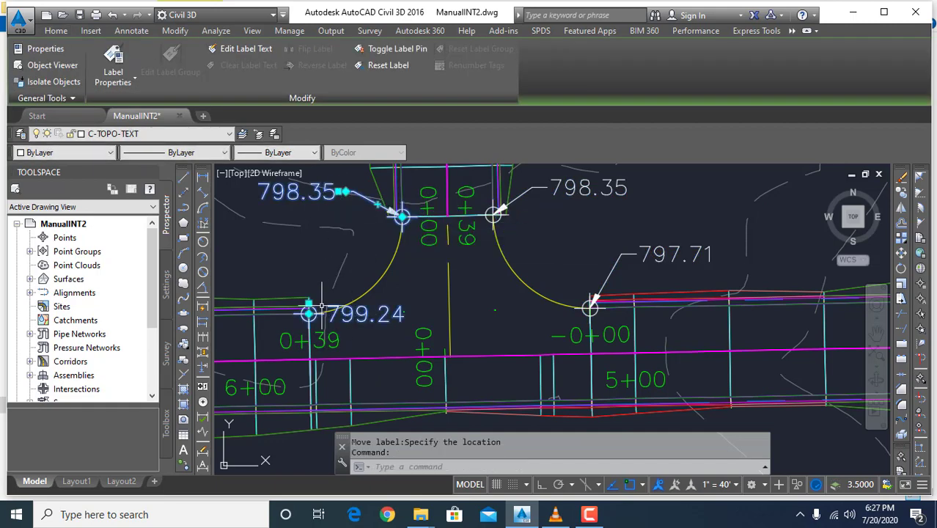
left_click(308, 314)
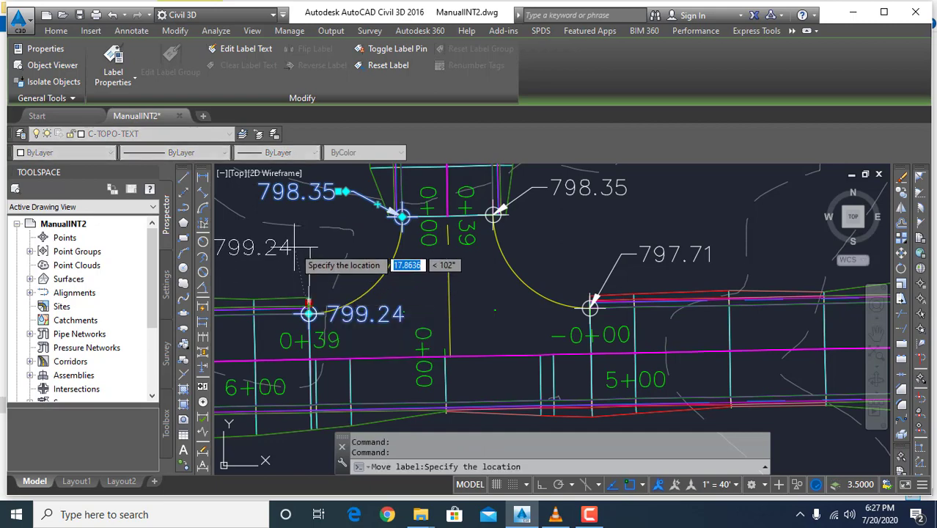
left_click(293, 247)
scroll(438, 236, "down", 4)
scroll(379, 242, "up", 4)
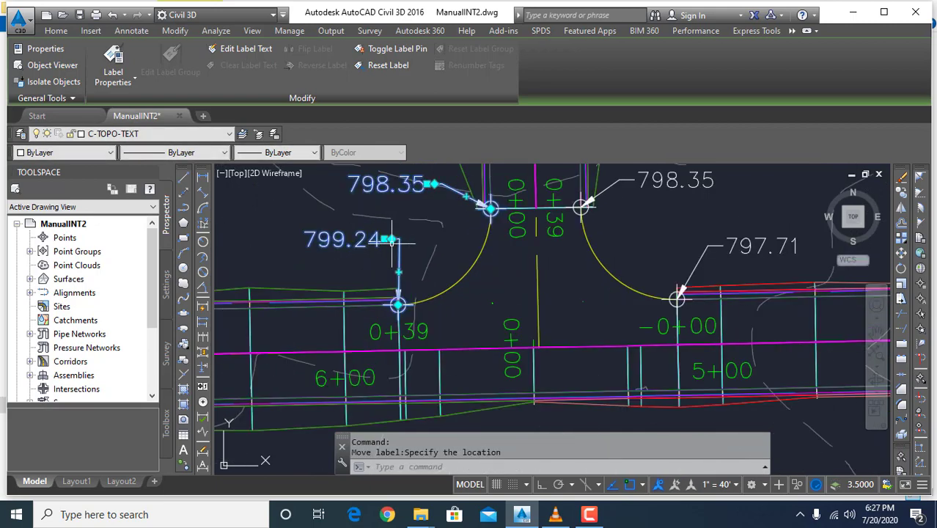
key("Escape")
mouse_move(562, 297)
middle_mouse_down()
mouse_move(429, 324)
mouse_move(492, 318)
middle_mouse_up()
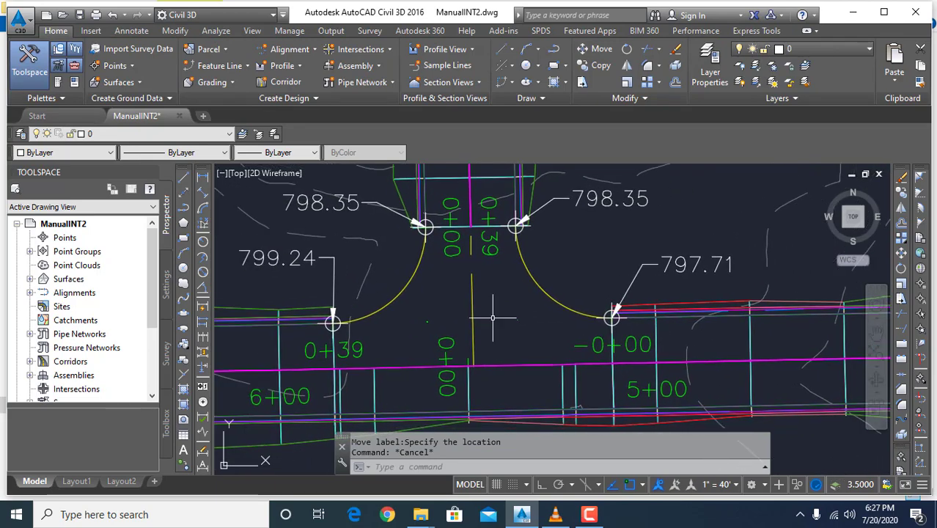
Step: Split the drawing area into two vertical viewports
scroll(492, 318, "down", 2)
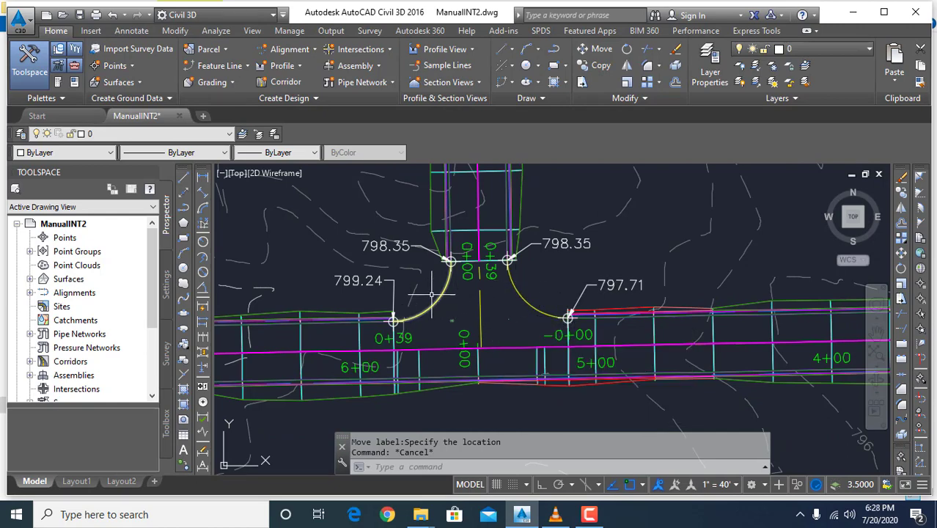
left_click(222, 174)
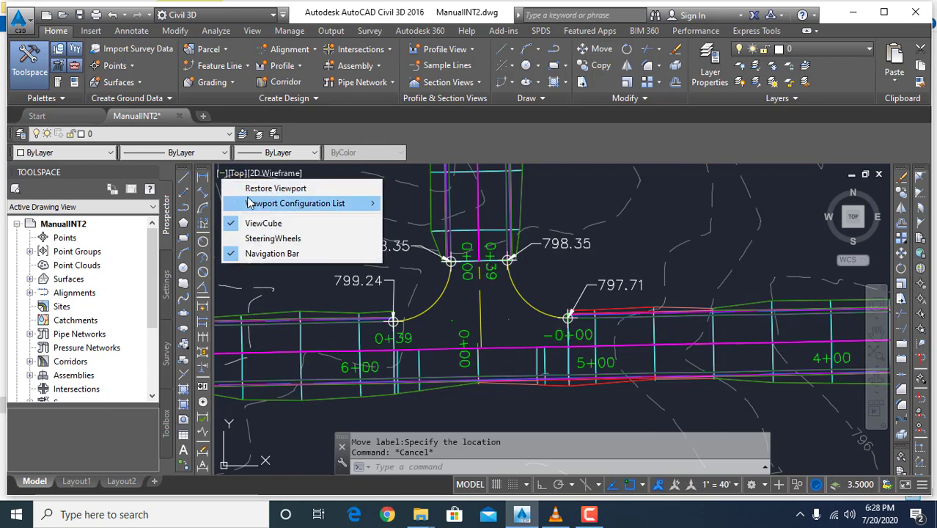
mouse_move(253, 204)
left_click(458, 244)
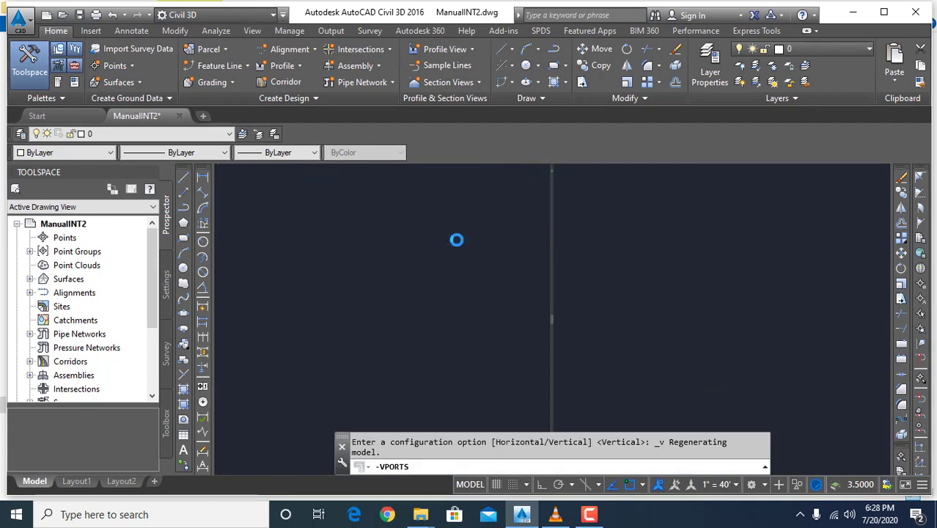
Step: Compare the east curb return's spot elevation labels in plan with the grade break elevations in the Curb Return East profile view
left_click(386, 308)
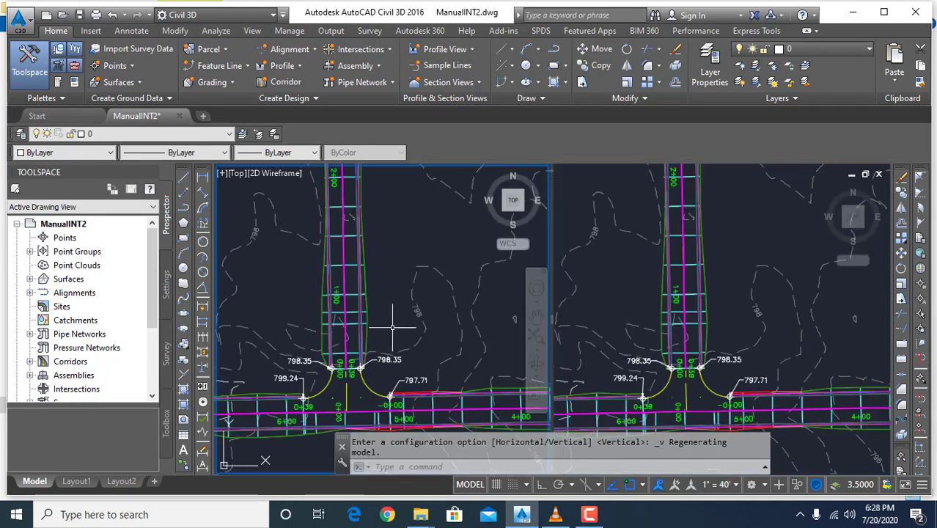
scroll(399, 293, "up", 5)
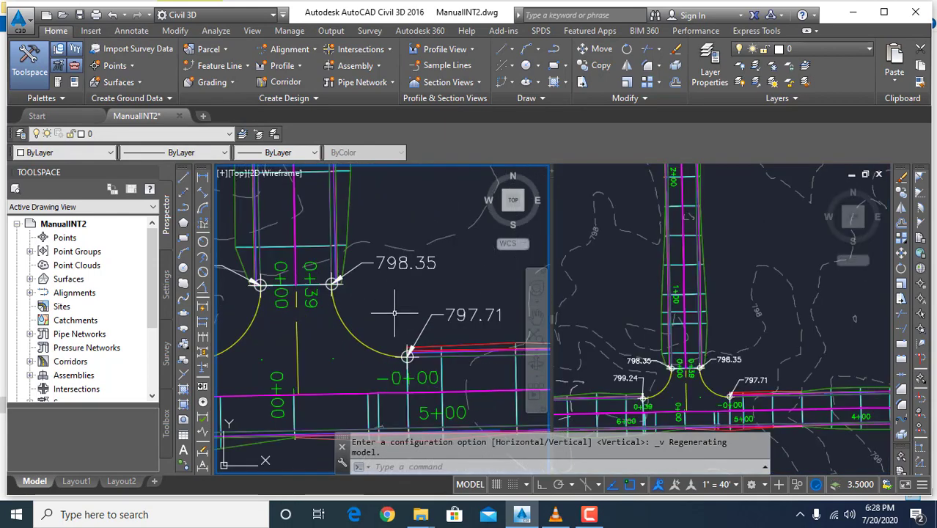
scroll(329, 301, "up", 3)
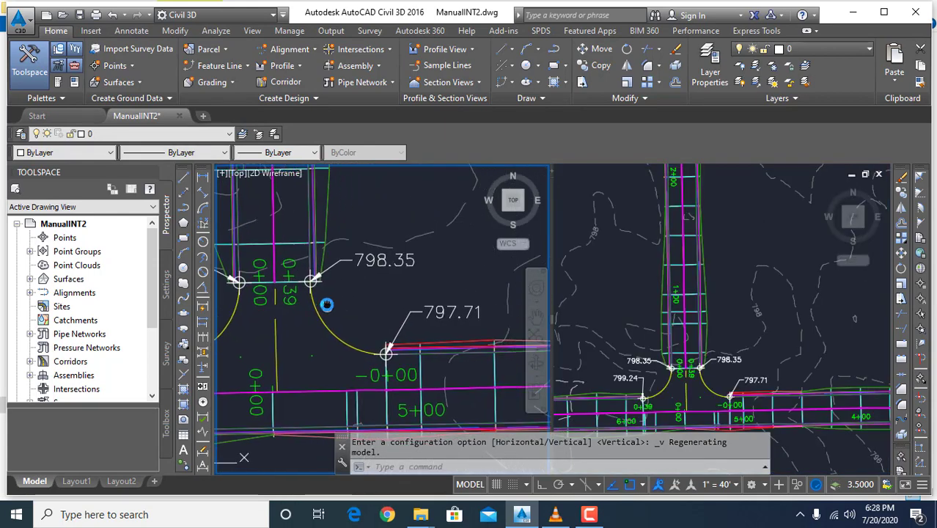
left_click(732, 246)
scroll(651, 292, "down", 5)
middle_click_drag(798, 398, 513, 388)
scroll(657, 375, "up", 4)
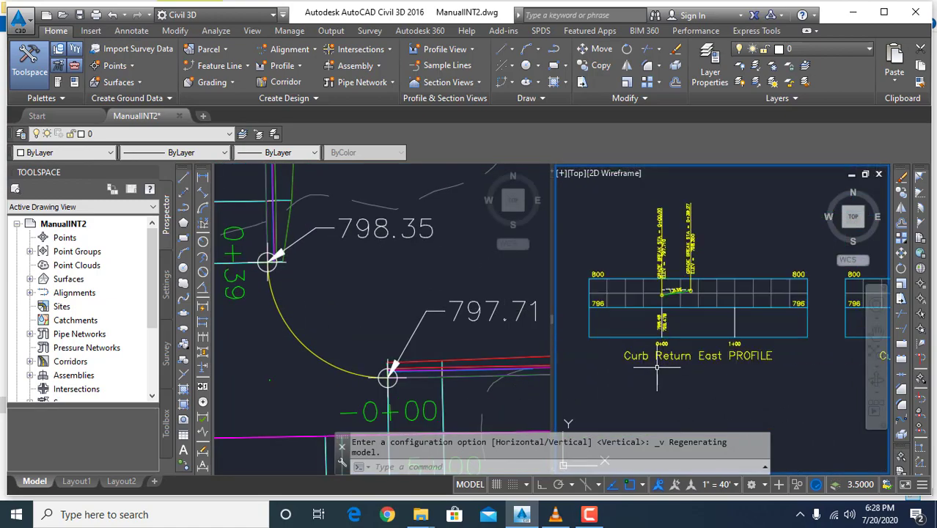
scroll(654, 363, "up", 2)
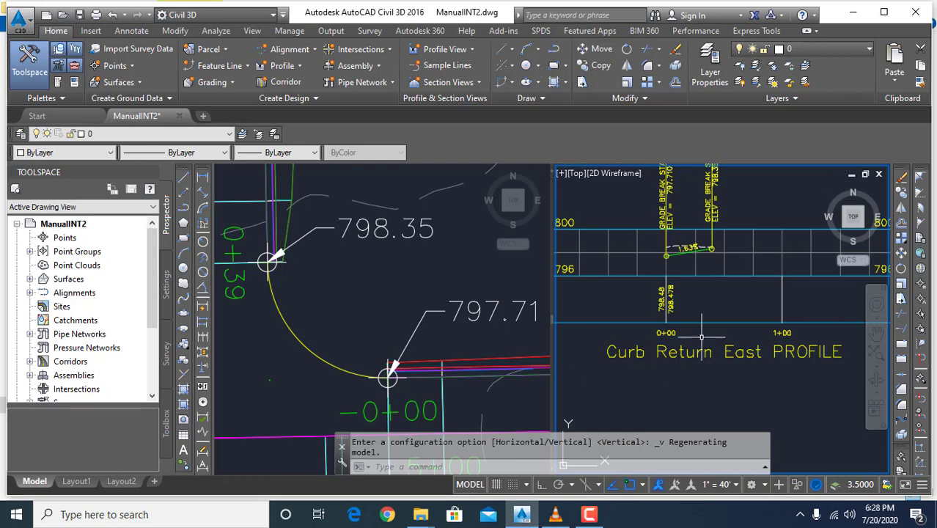
scroll(681, 251, "up", 2)
scroll(679, 250, "down", 3)
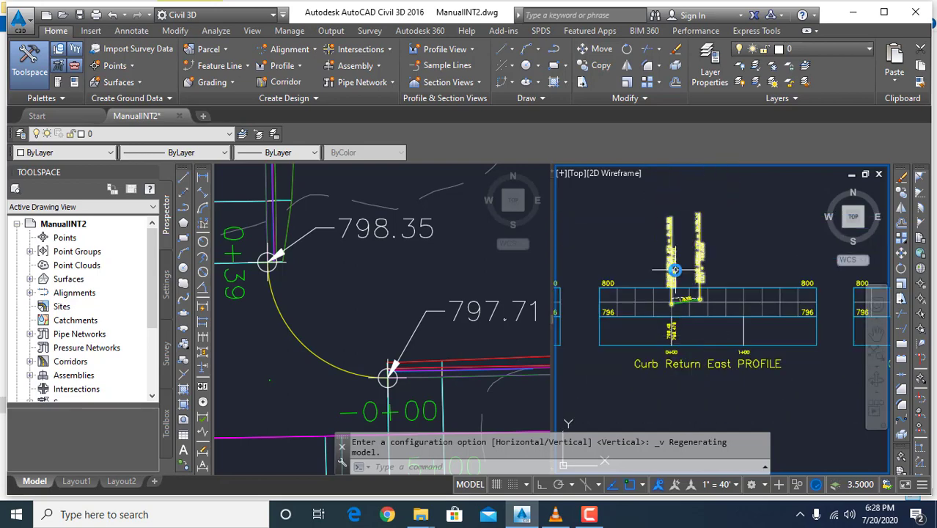
scroll(678, 245, "up", 6)
scroll(680, 253, "down", 1)
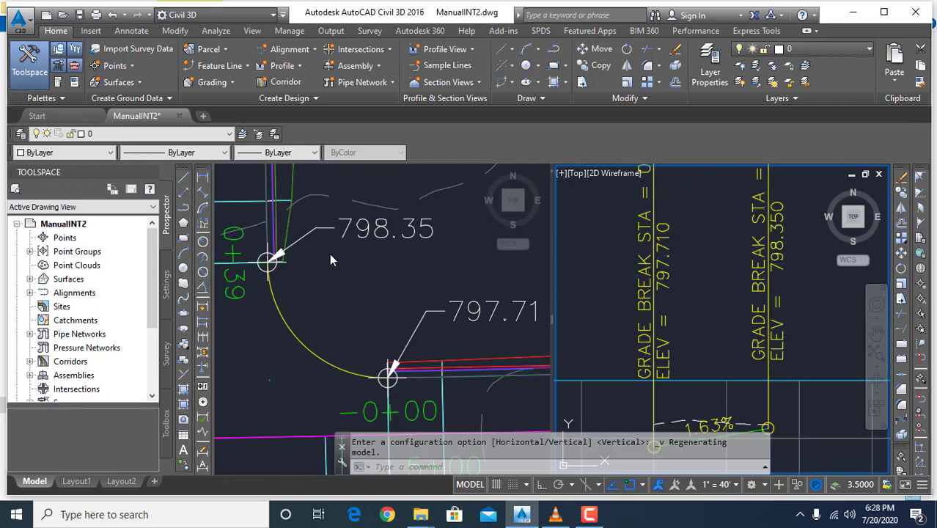
Step: Compare the Curb Return West profile view's grade break elevations with the west curb return's spot elevation labels in plan
left_click(589, 274)
scroll(587, 282, "down", 5)
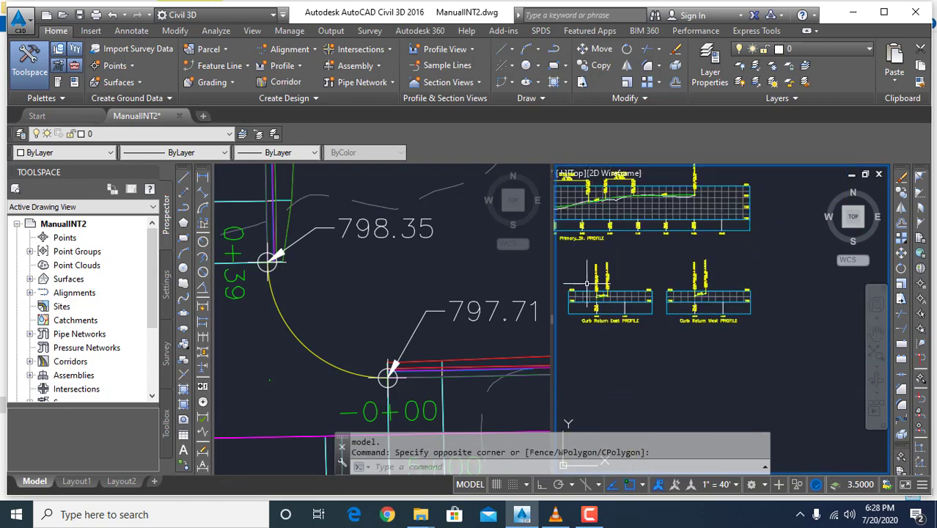
scroll(700, 397, "up", 8)
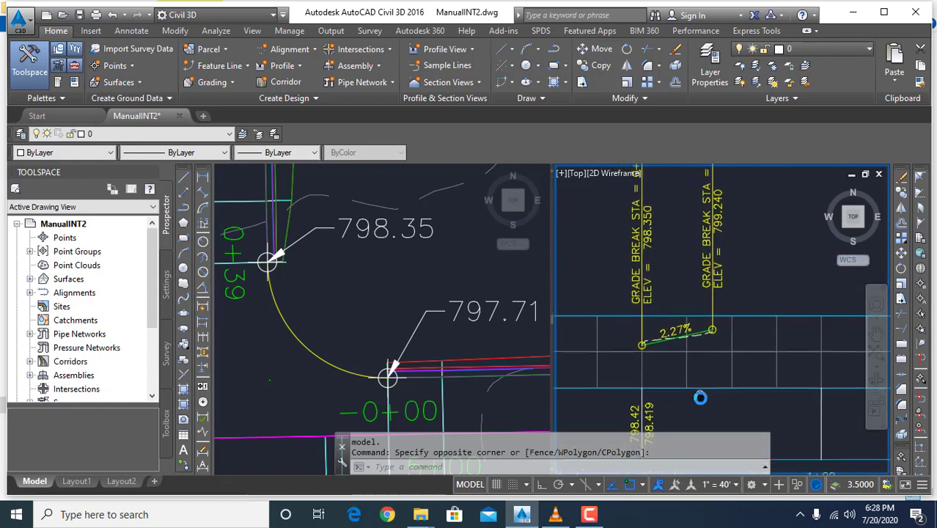
left_click(366, 307)
scroll(348, 308, "up", 3)
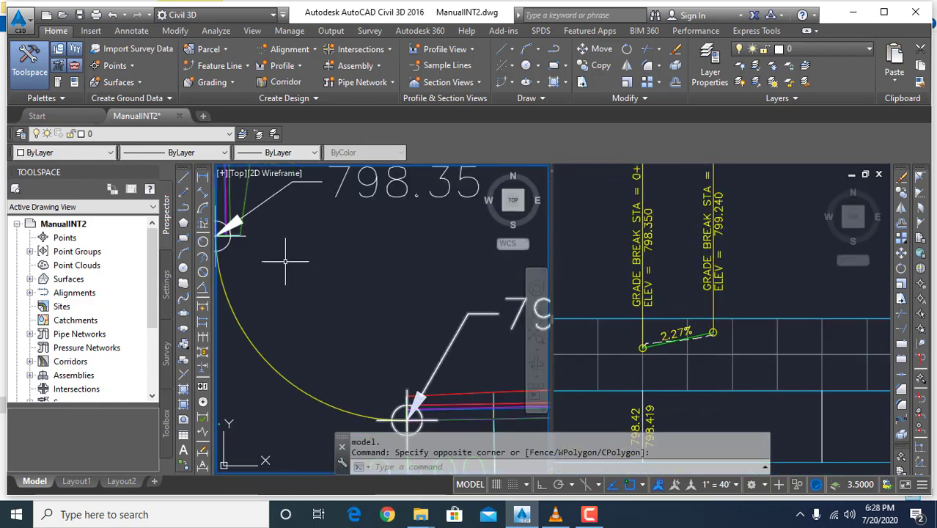
scroll(285, 260, "down", 4)
scroll(273, 249, "up", 3)
scroll(330, 301, "up", 2)
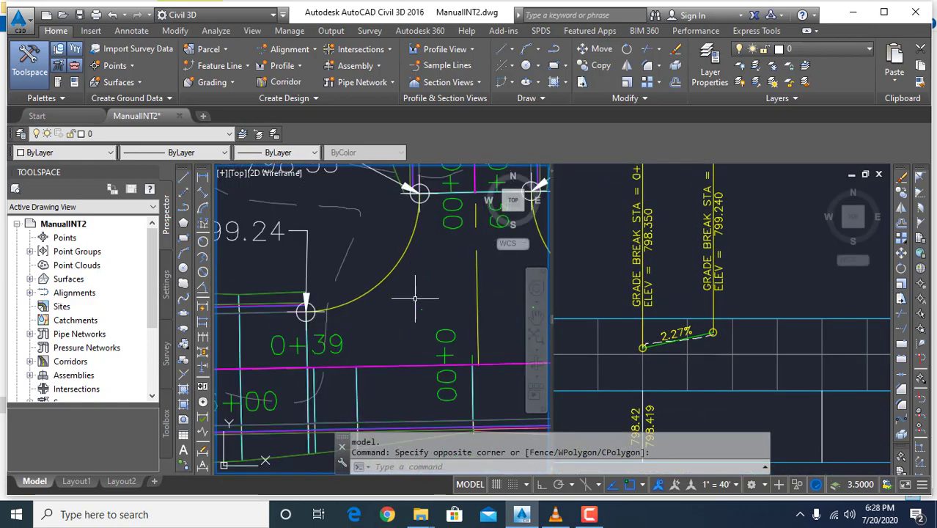
middle_click_drag(415, 298, 451, 383)
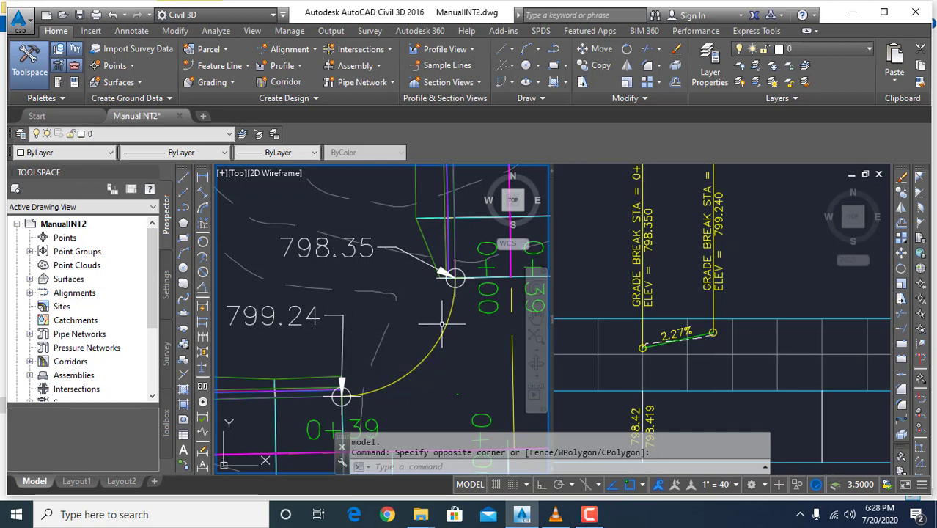
mouse_move(442, 322)
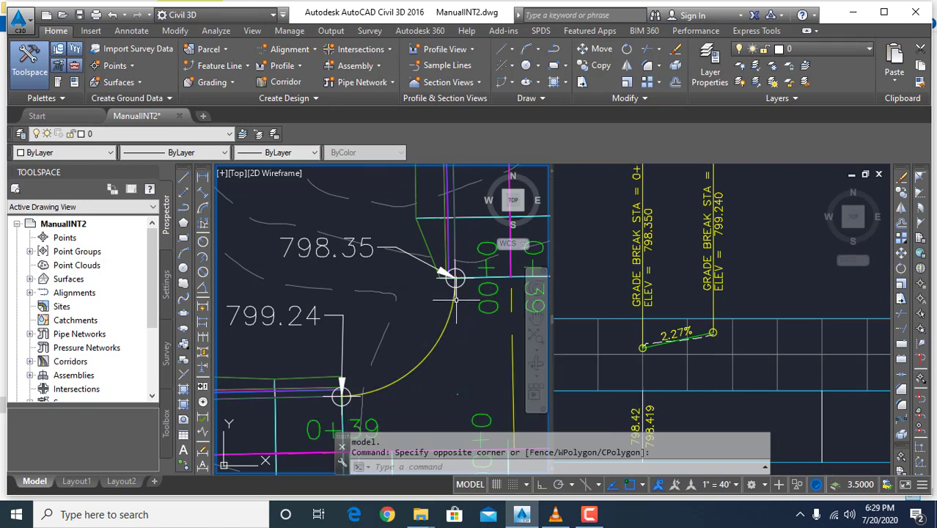
scroll(456, 294, "down", 4)
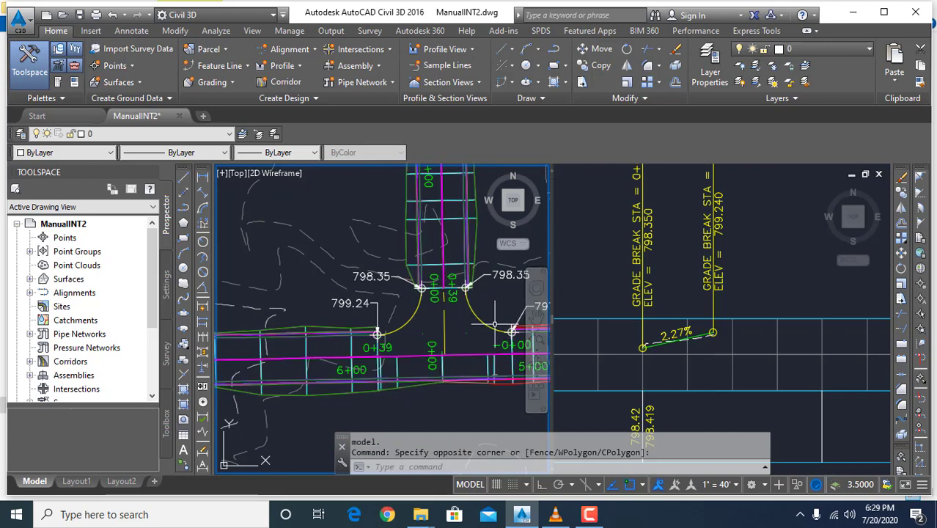
Step: Copy the Full Road Section assembly and its title text straight down about 38.7 units with ortho on, below the Half Road Section
left_click(587, 246)
scroll(595, 246, "down", 10)
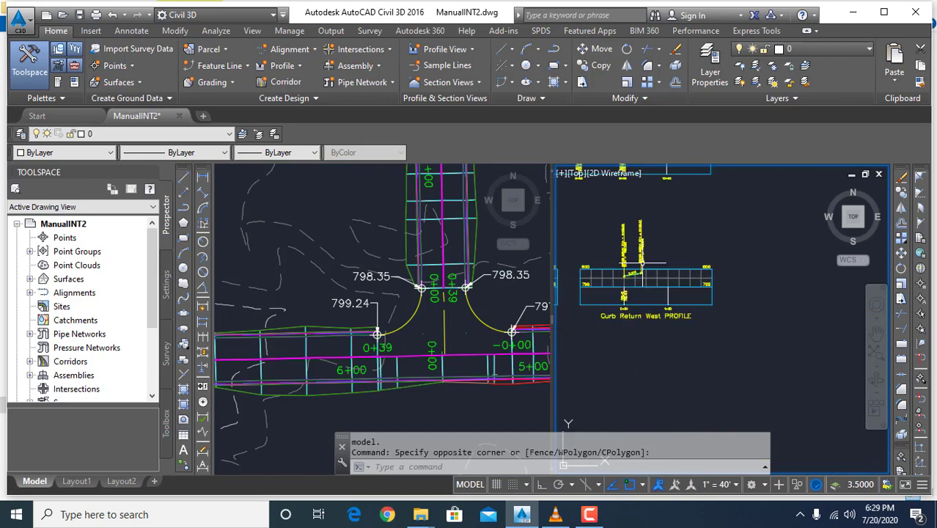
middle_click_drag(844, 303, 856, 302)
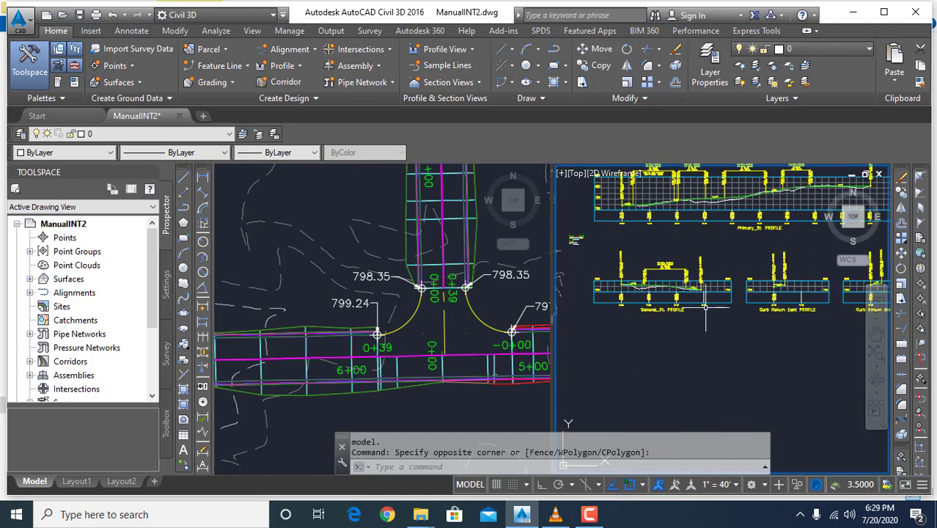
middle_click_drag(574, 257, 697, 321)
scroll(683, 257, "up", 10)
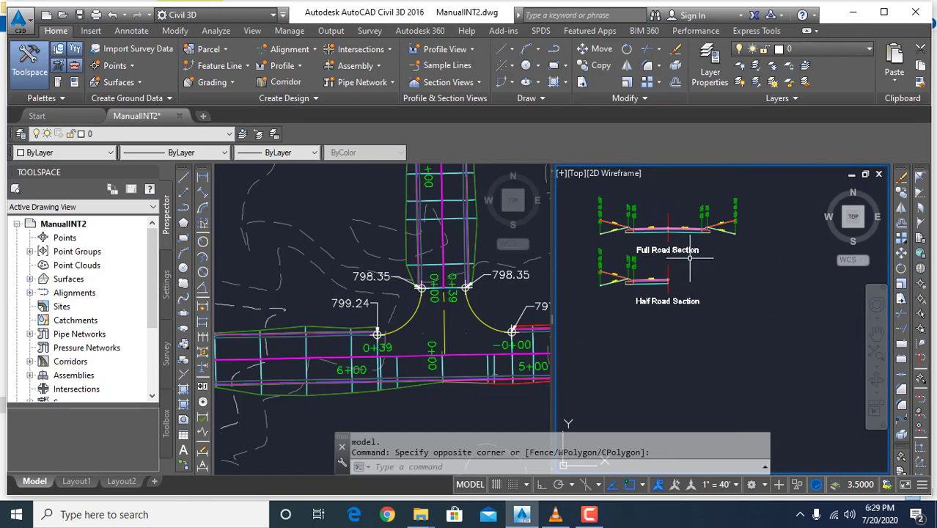
scroll(682, 229, "up", 4)
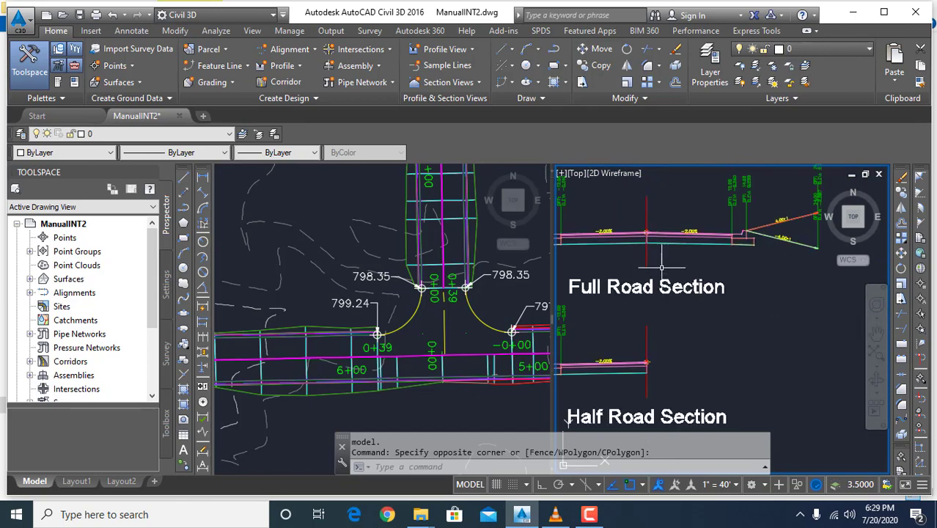
left_click(647, 202)
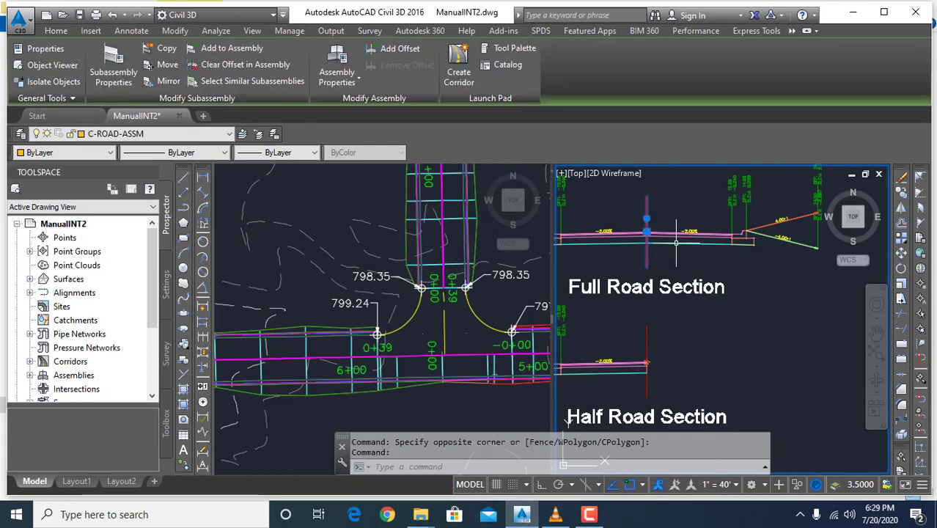
left_click(685, 289)
scroll(718, 275, "down", 2)
scroll(726, 282, "down", 1)
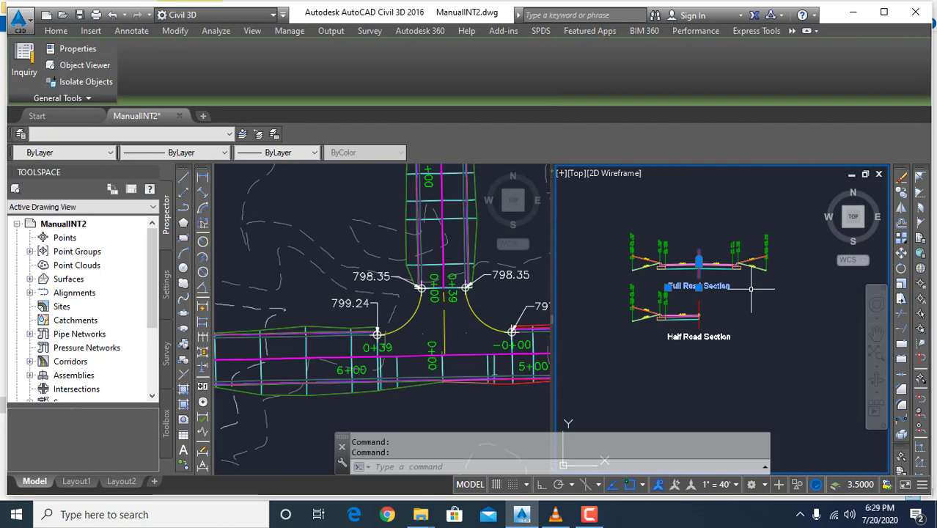
key("Return")
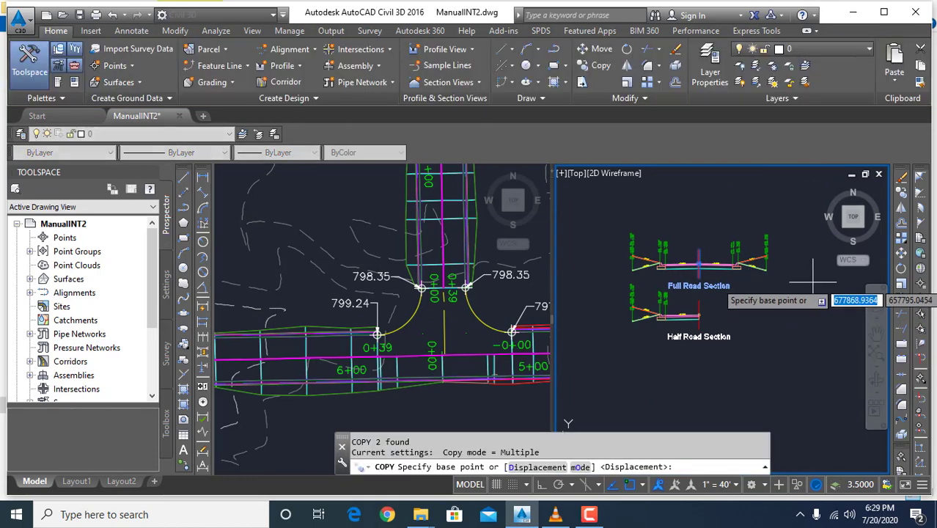
left_click(806, 267)
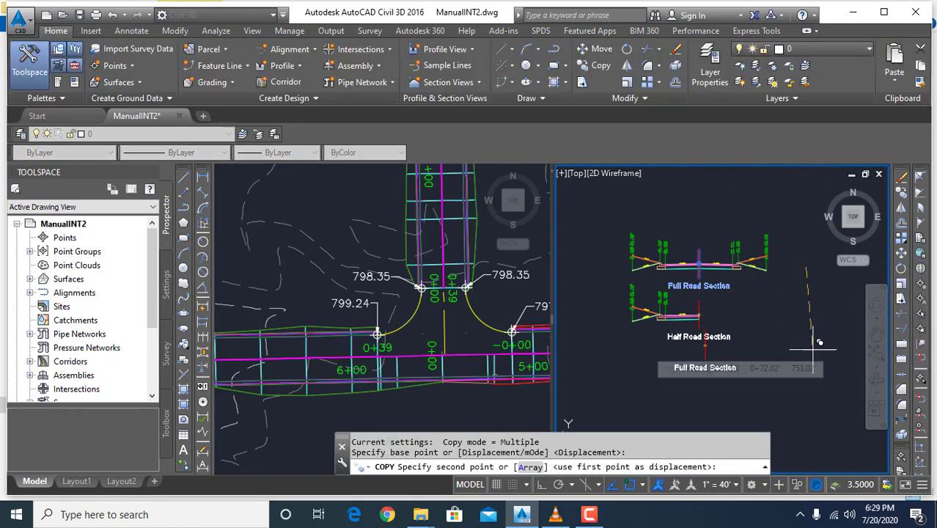
key("F8")
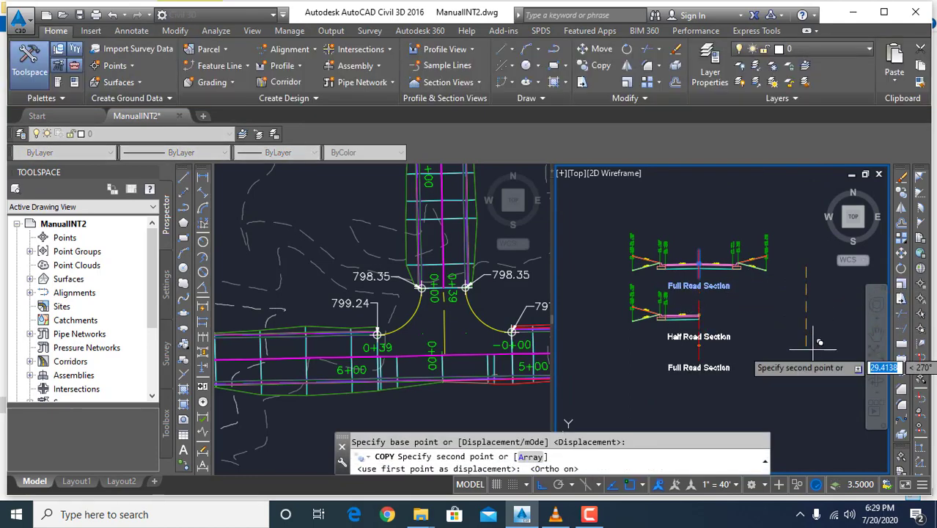
left_click(785, 376)
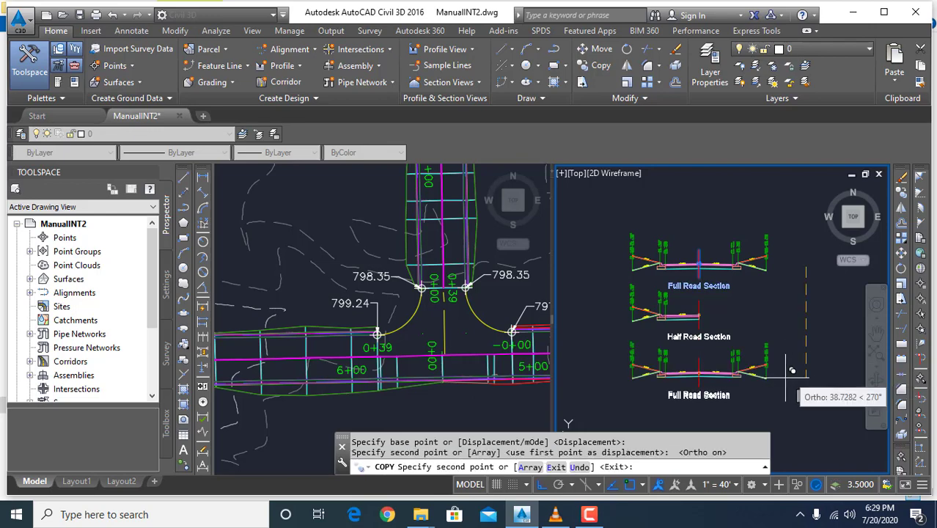
key("Escape")
Step: Rename the lower copied Full Road Section assembly as Curb Returns in its assembly properties
scroll(692, 370, "up", 3)
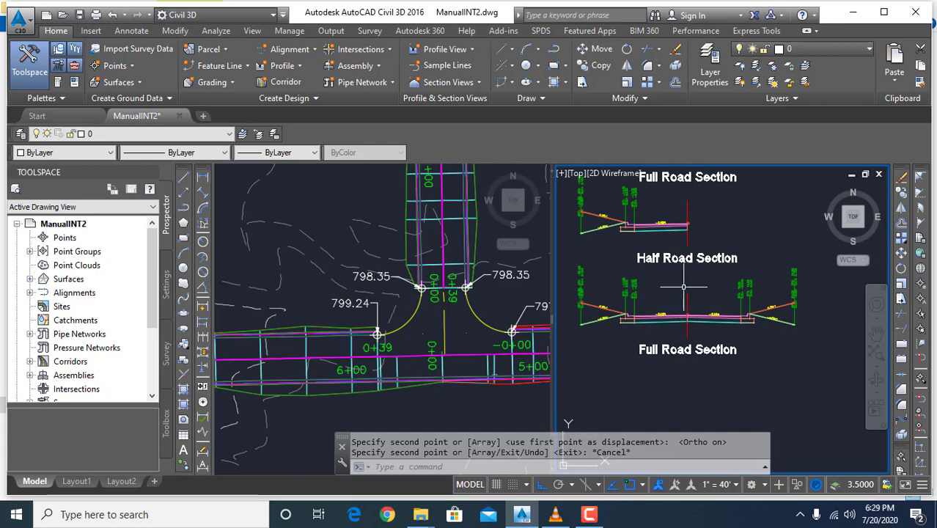
left_click(687, 293)
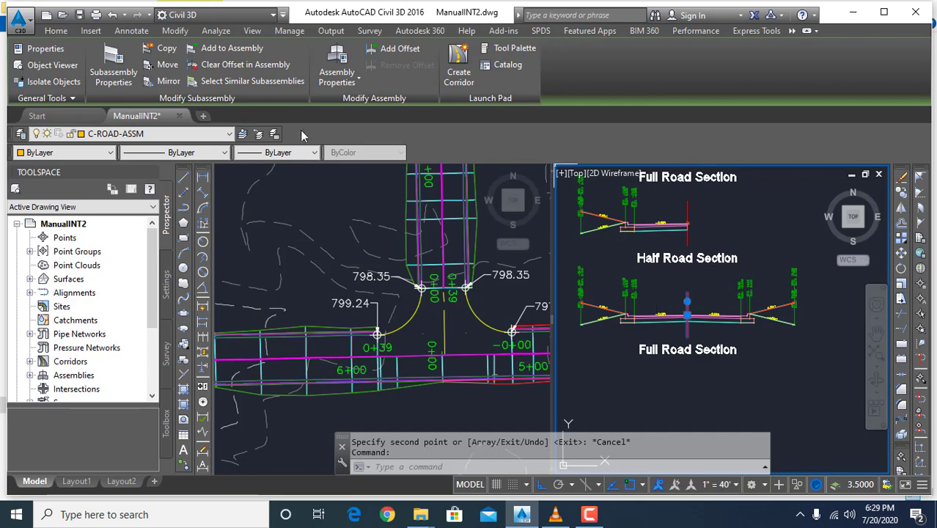
left_click(336, 59)
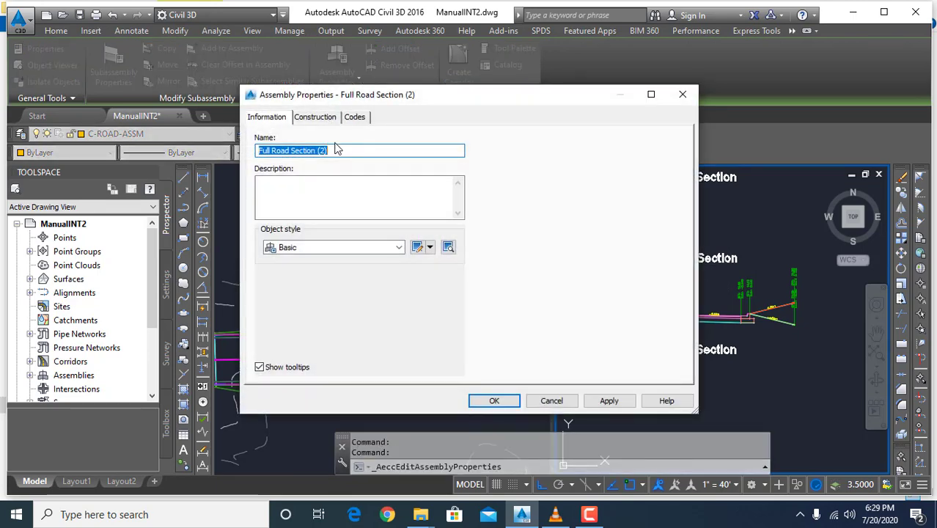
type("Curb Returns")
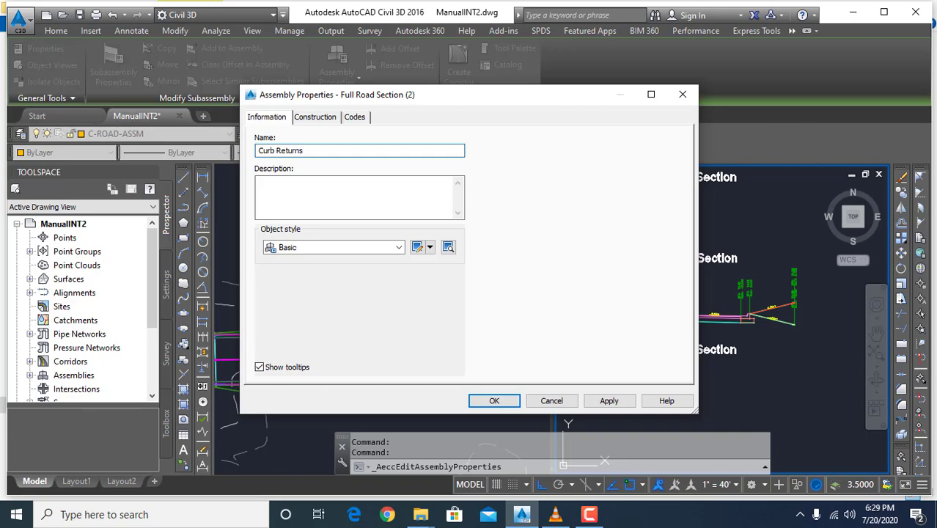
left_click(503, 403)
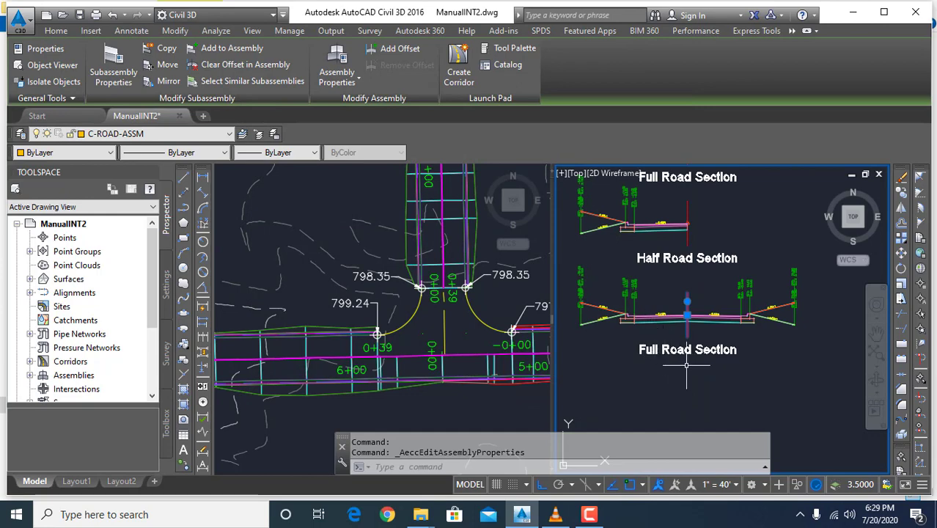
key("Escape")
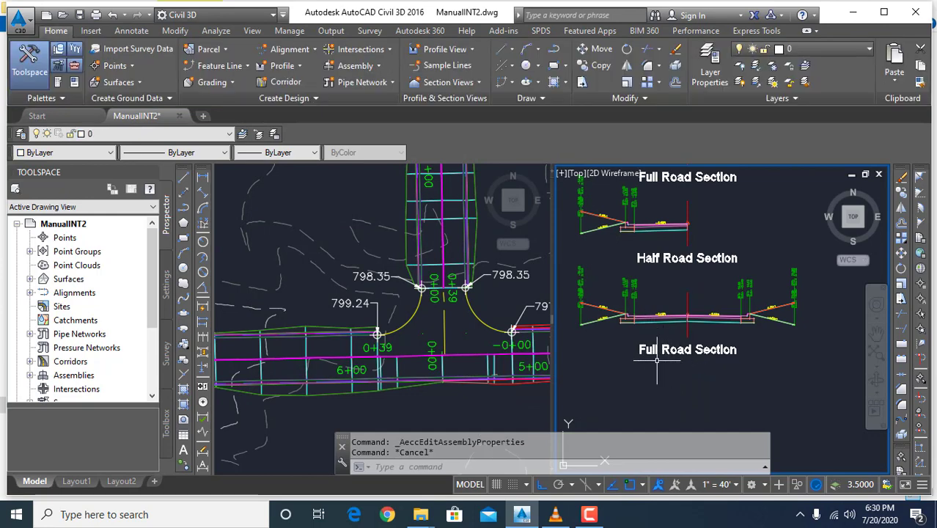
Step: Change the title text beneath the copied assembly to "Curb Returns"
left_click(719, 351)
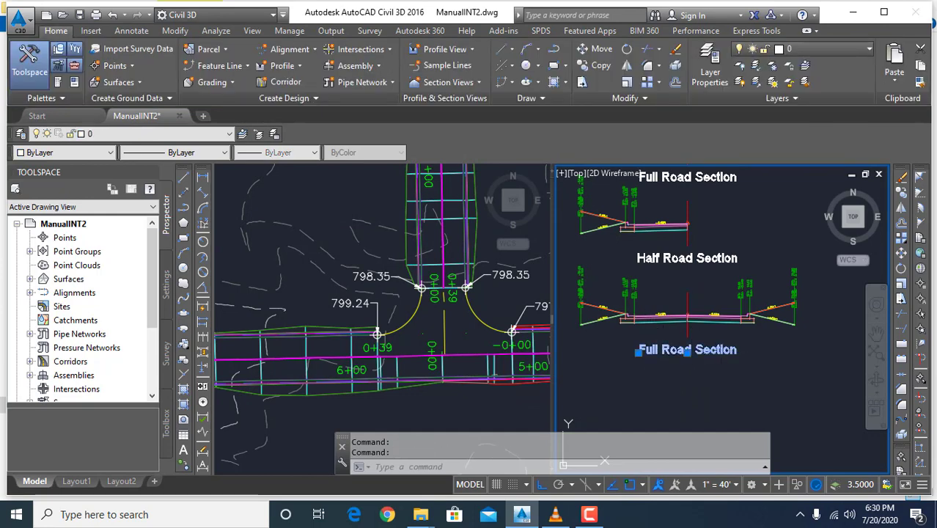
double_click(687, 351)
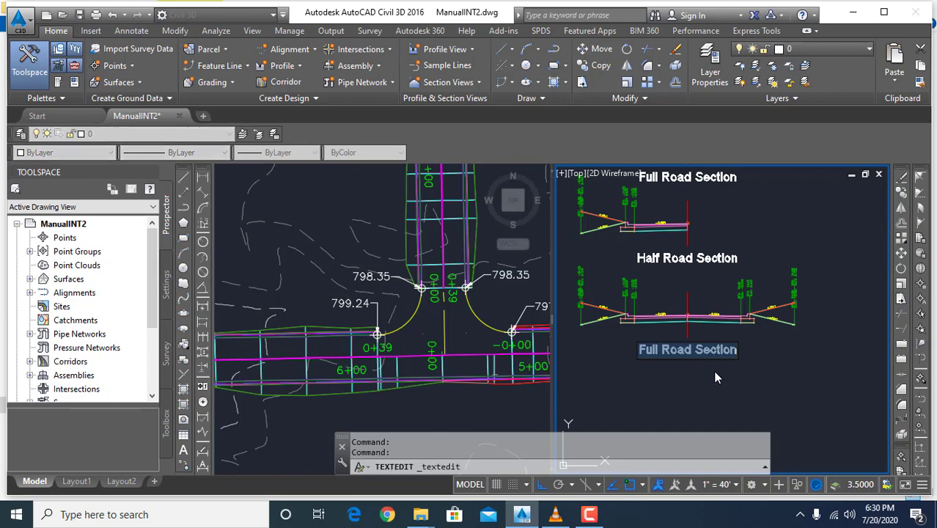
type("Cur")
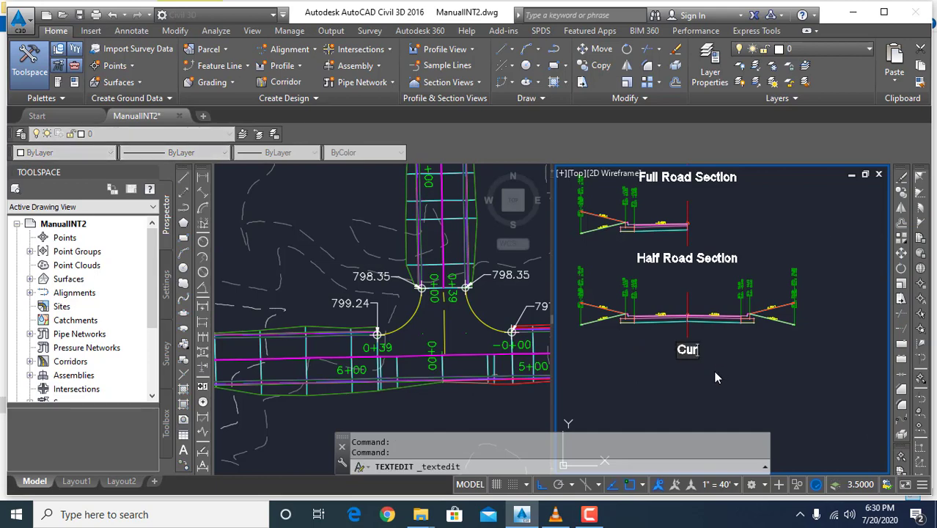
type("b Re")
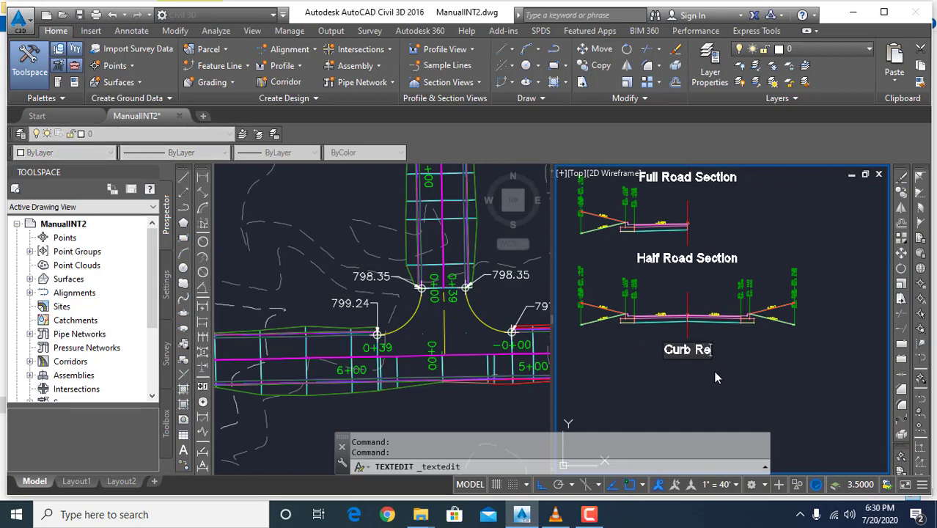
type("turns")
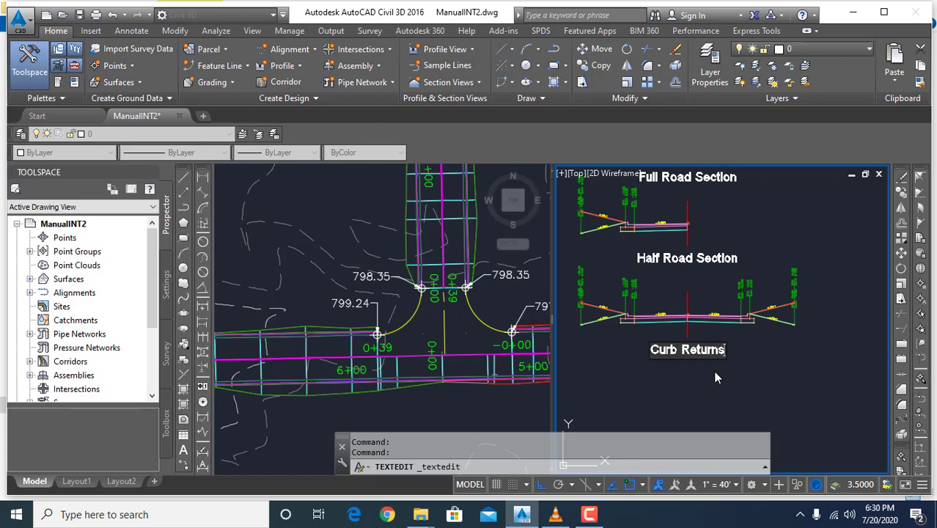
key("BackSpace")
key("BackSpace")
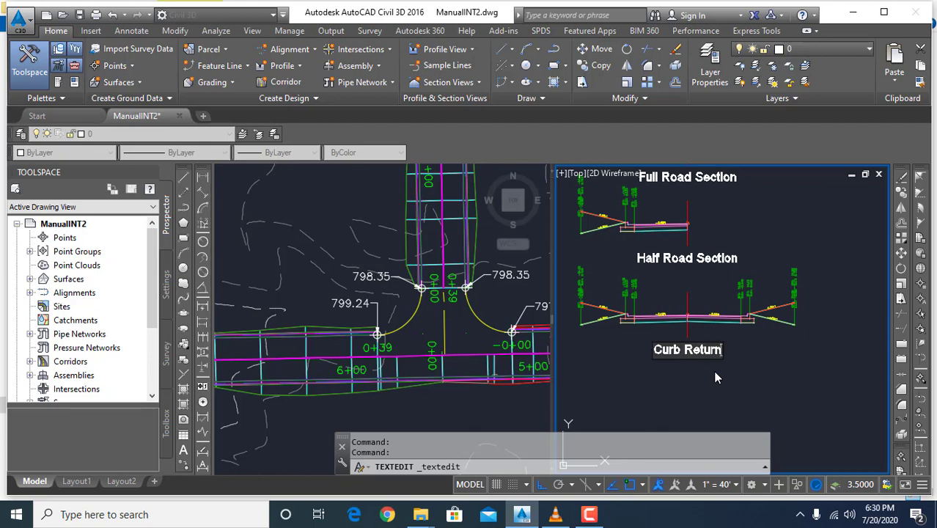
type("ns")
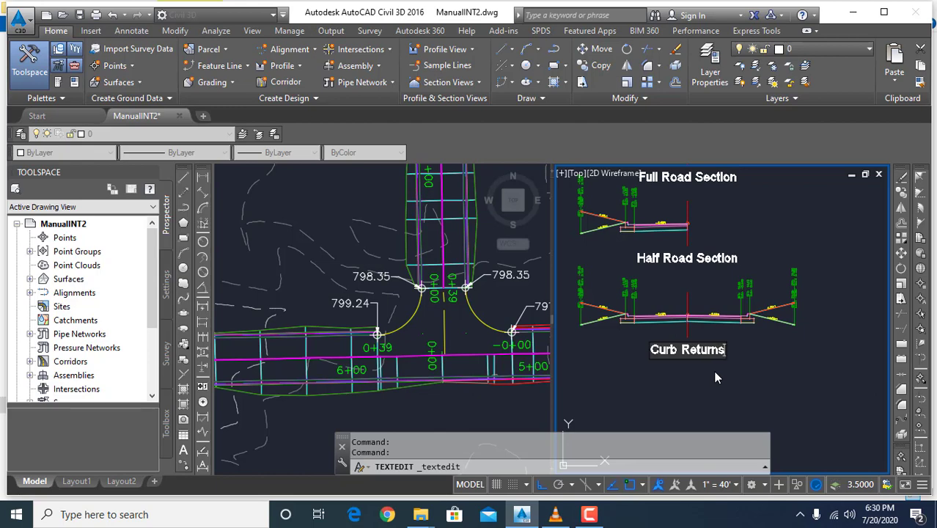
left_click(717, 377)
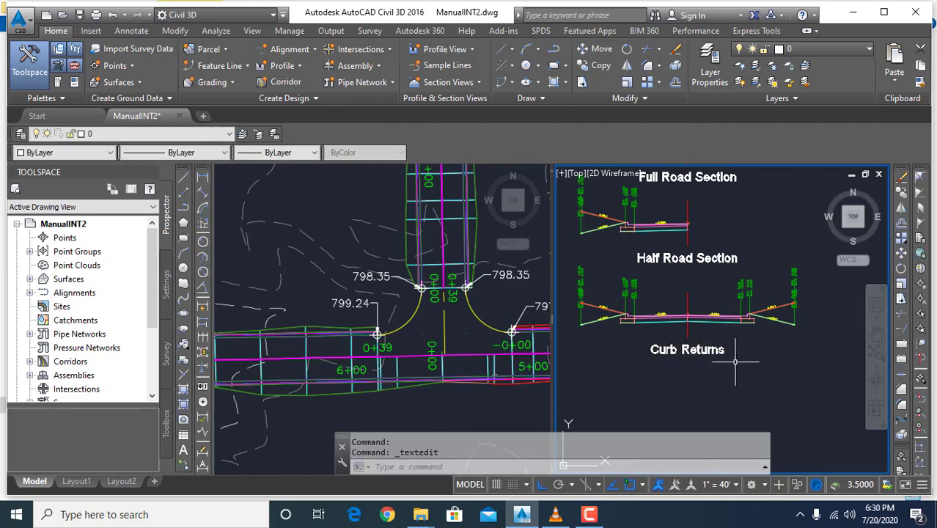
Step: Erase the left curb and daylight slope subassemblies from the Curb Returns assembly
scroll(736, 358, "up", 5)
scroll(775, 326, "down", 5)
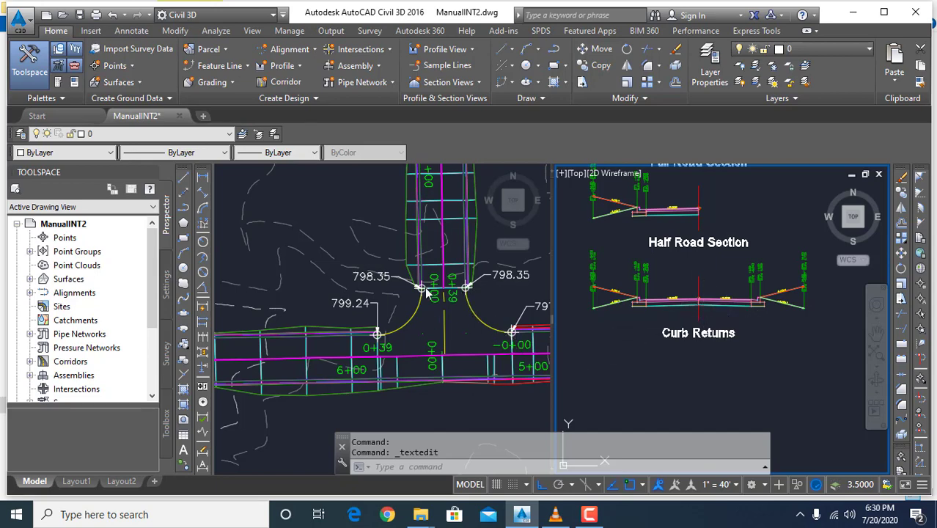
left_click(607, 346)
middle_click_drag(650, 341, 666, 349)
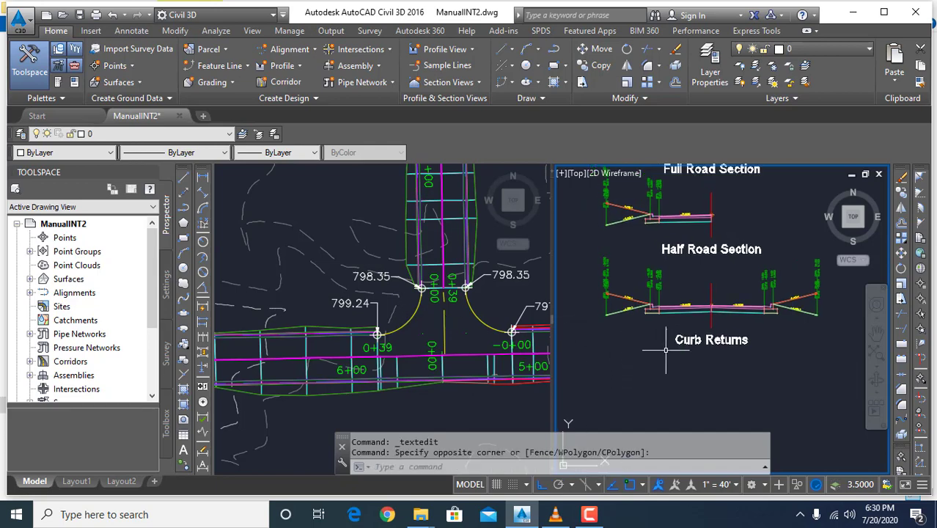
scroll(642, 312, "up", 2)
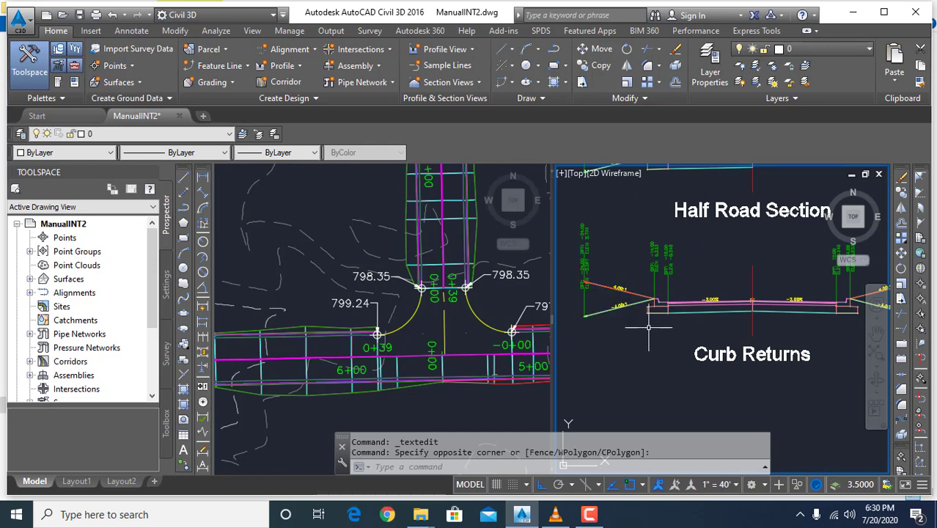
left_click(657, 338)
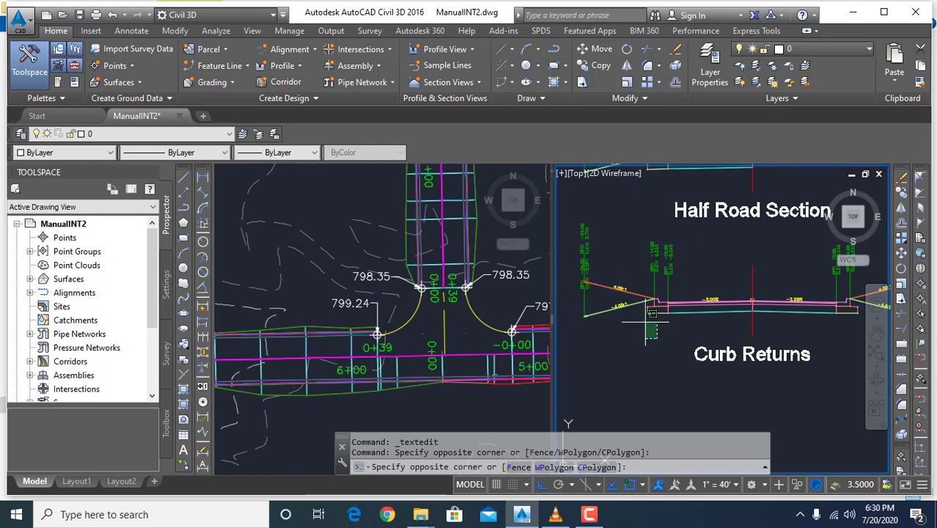
left_click(615, 285)
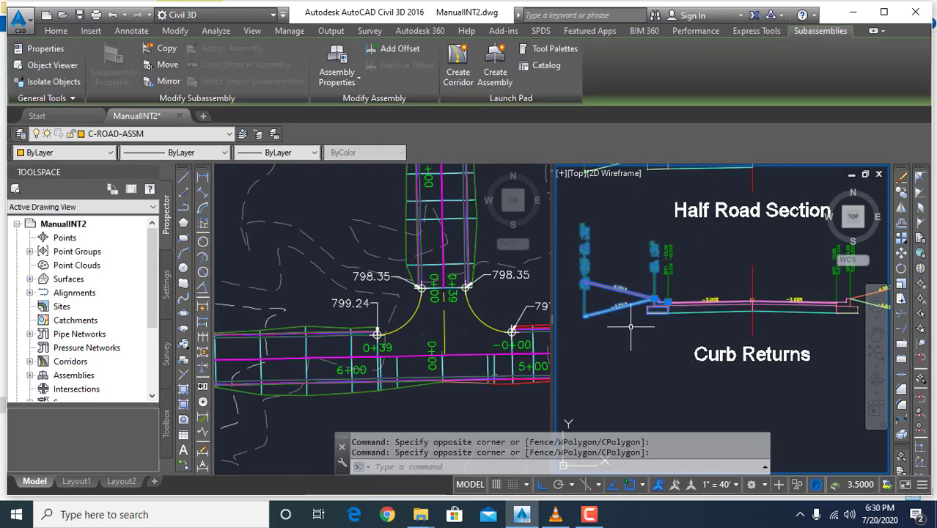
left_click(902, 182)
Step: Erase the right lane subassembly from the Curb Returns assembly so the right curb attaches to the assembly baseline
middle_click_drag(768, 329, 700, 335)
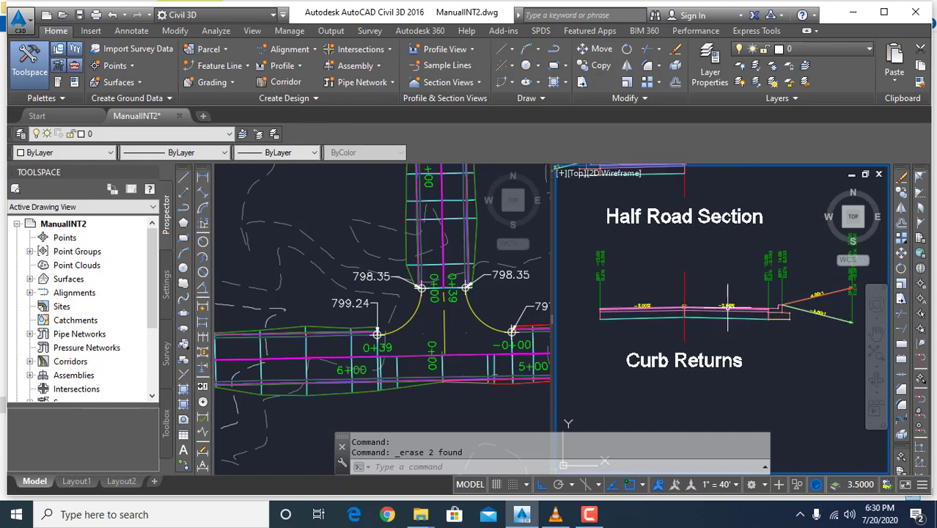
left_click(728, 308)
left_click(780, 272)
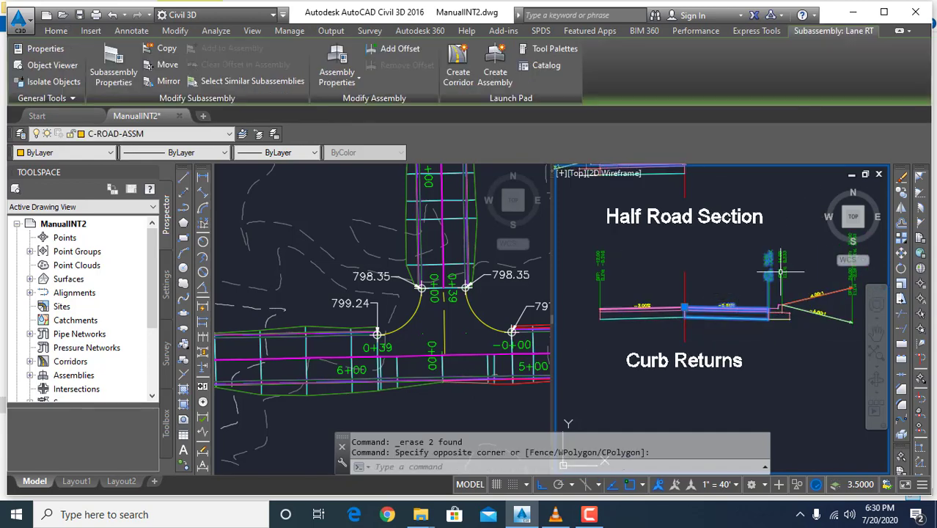
left_click(902, 181)
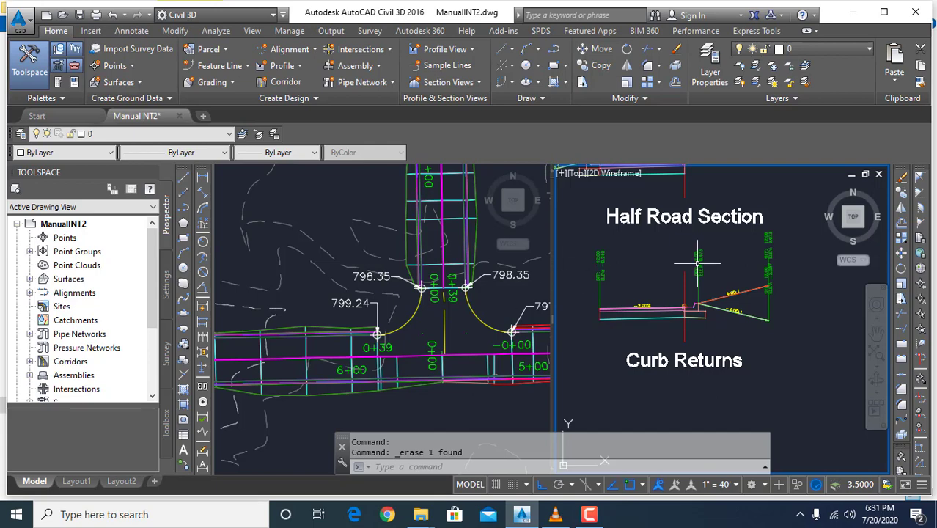
Step: Open the Primary St. corridor's parameters from the plan view and collapse the regions of both baselines
left_click(464, 396)
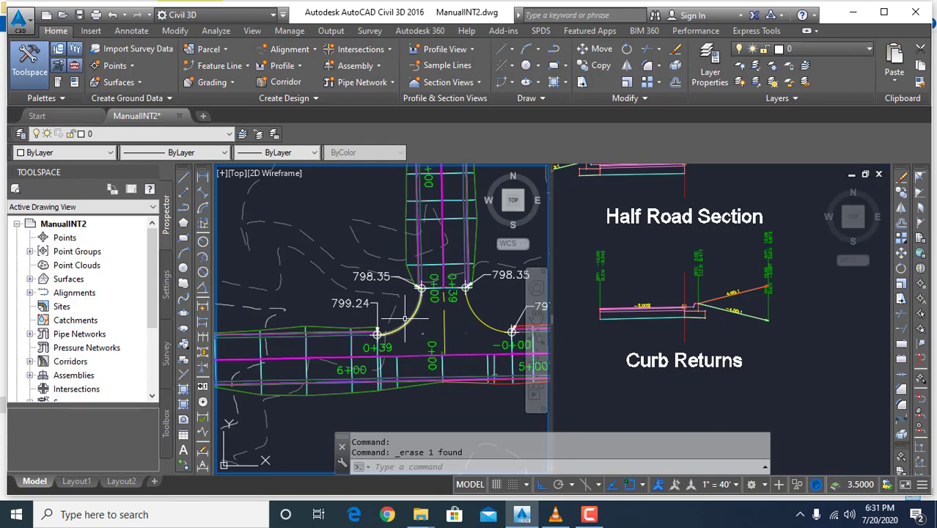
scroll(449, 341, "down", 3)
middle_click_drag(449, 341, 399, 328)
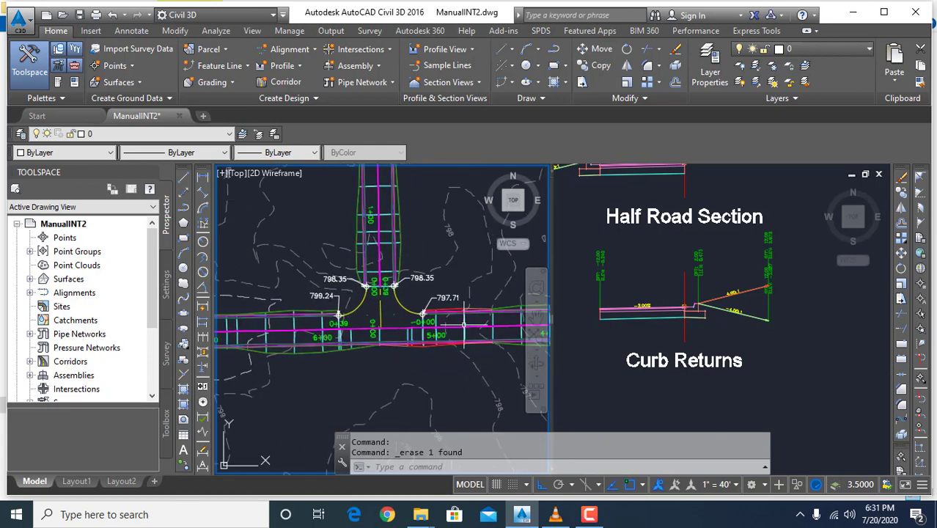
left_click(455, 317)
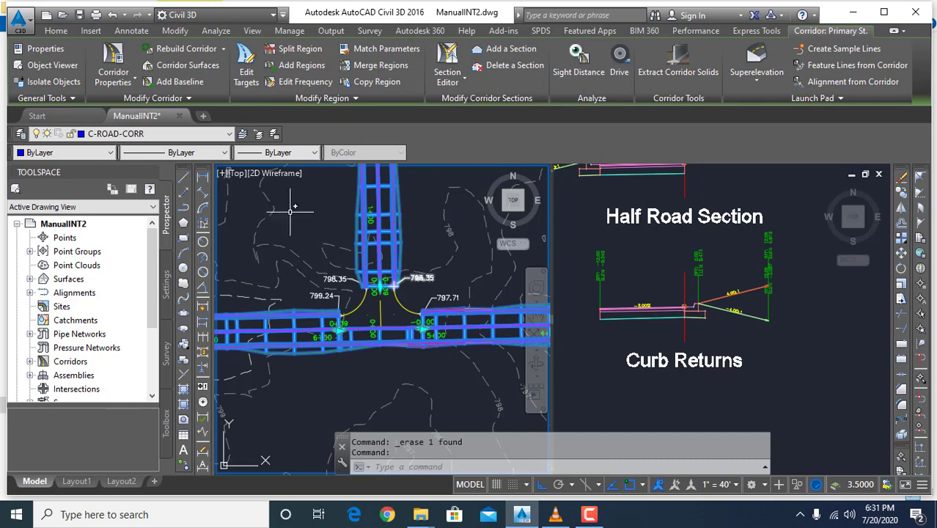
left_click(115, 59)
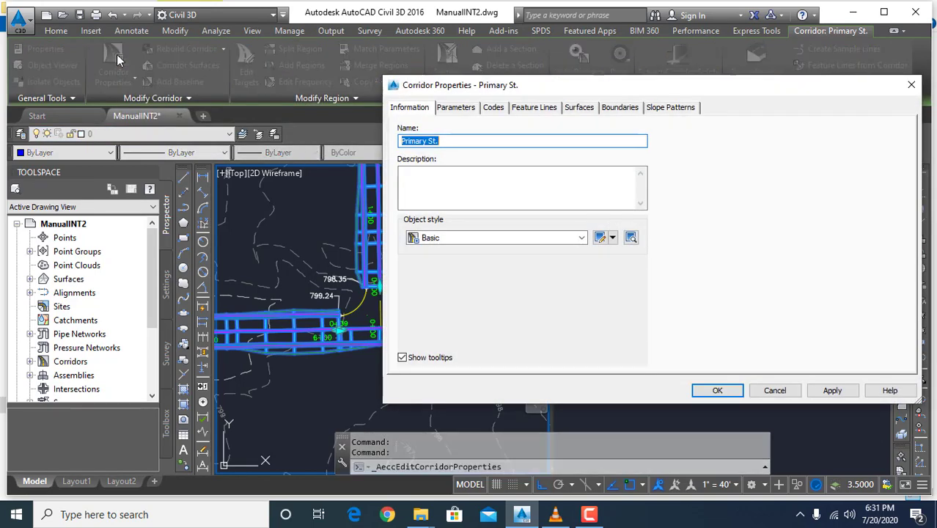
left_click(452, 108)
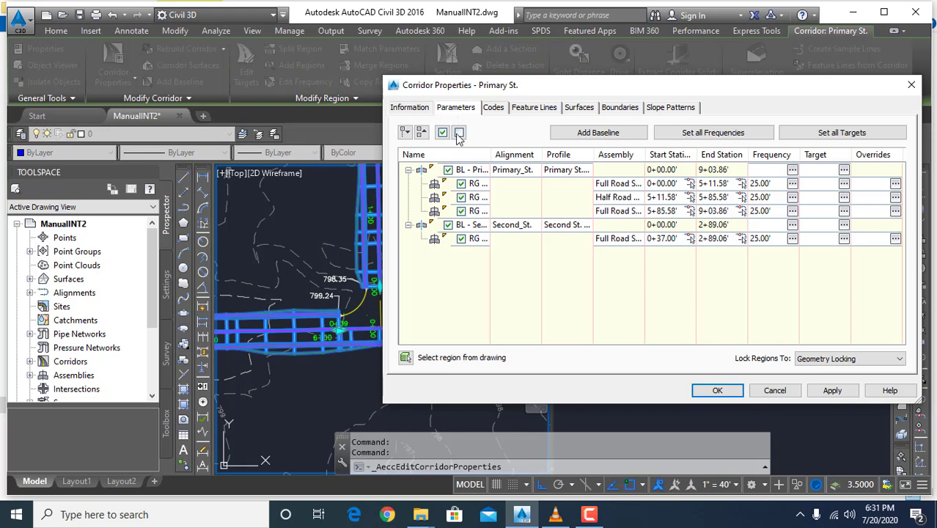
left_click(409, 170)
left_click(408, 184)
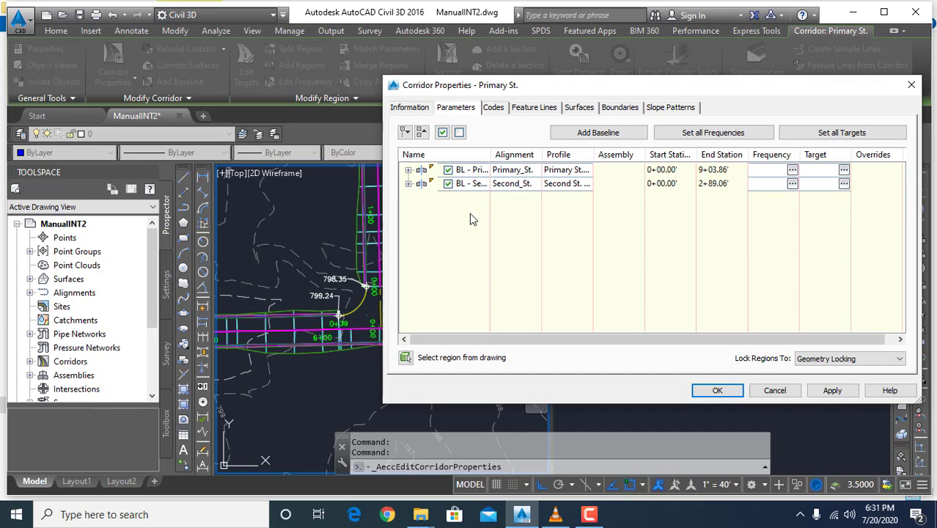
Step: Highlight the Primary_St. and Second_St. baselines one after the other to examine their locations in plan
left_click_drag(572, 86, 678, 86)
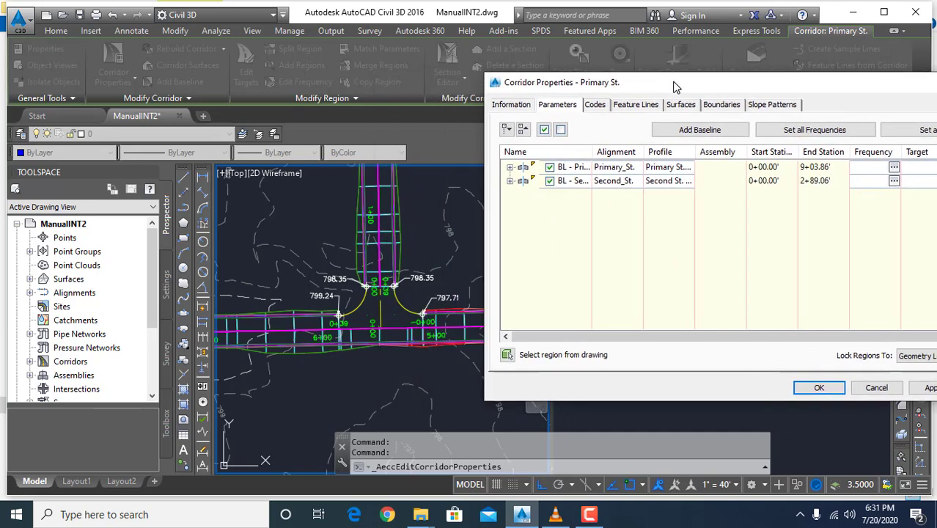
left_click(580, 167)
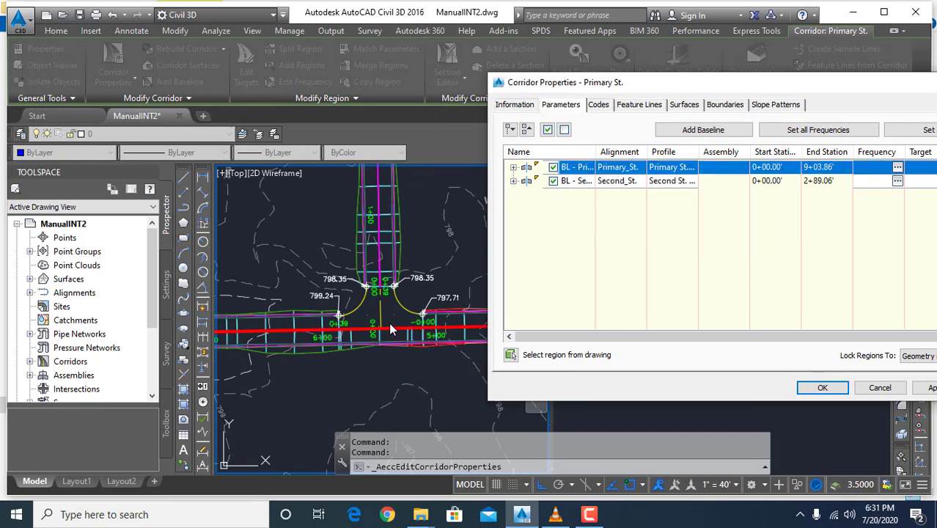
left_click(578, 182)
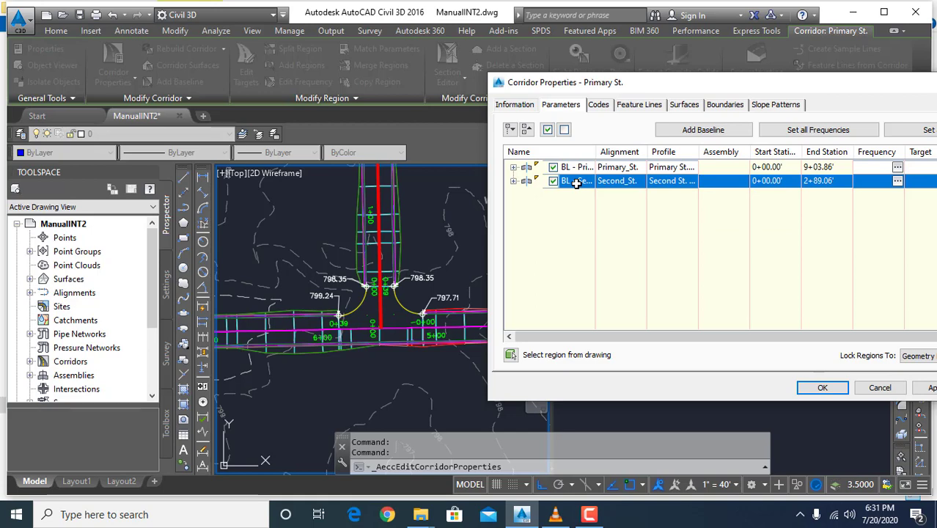
left_click(629, 243)
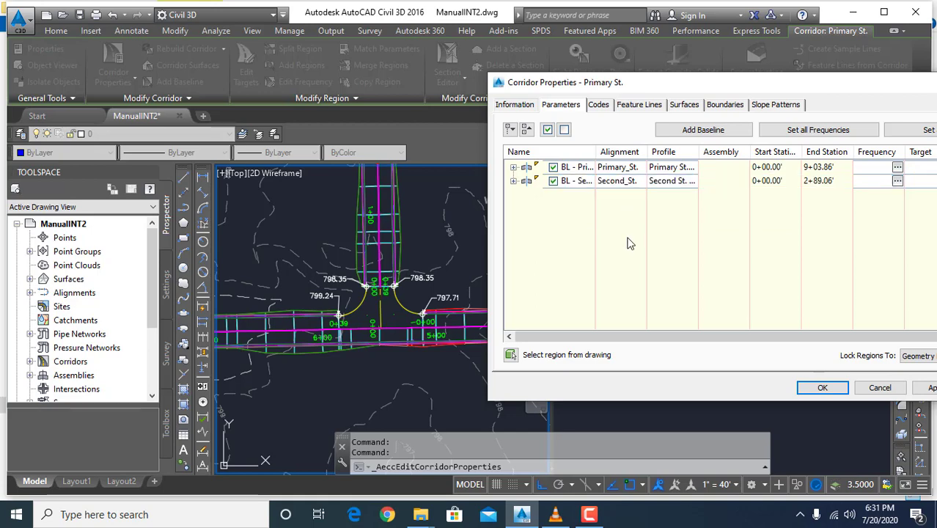
Step: Add a baseline to the Primary St. corridor that follows the Curb Return East alignment
left_click(697, 130)
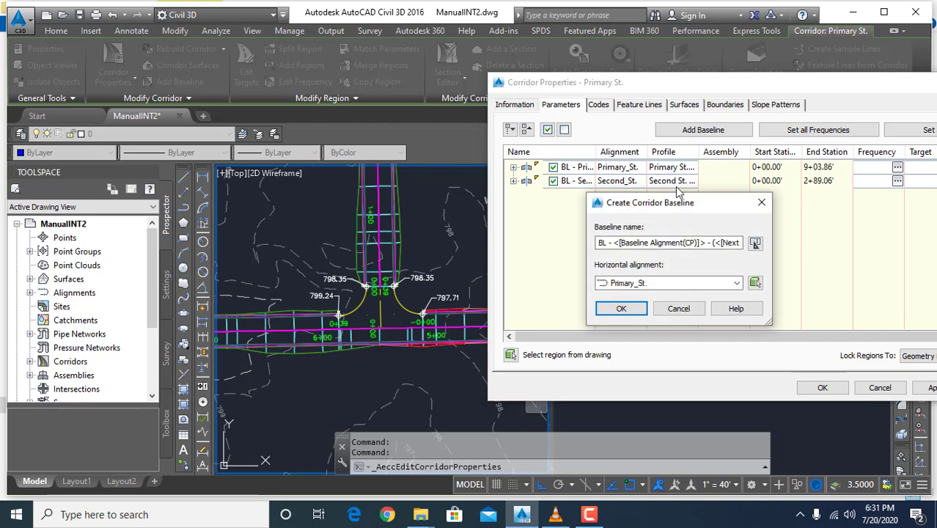
left_click(661, 284)
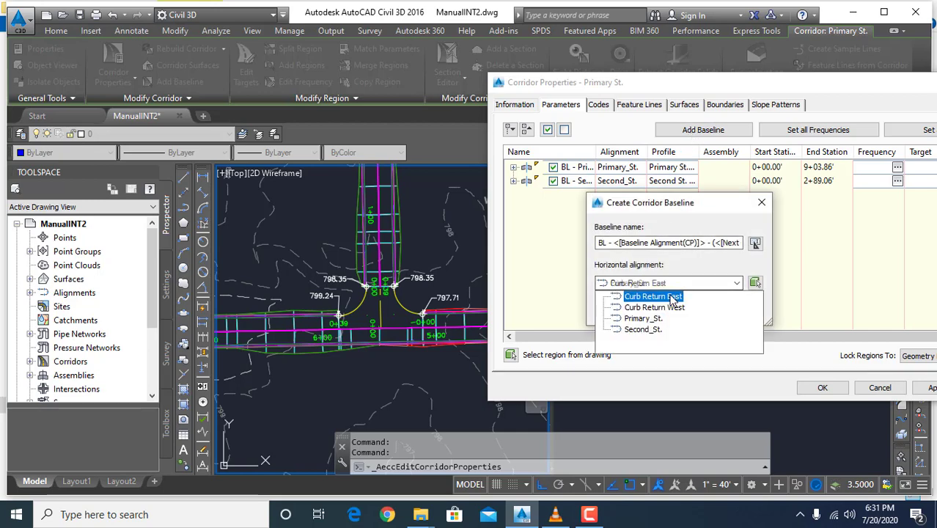
left_click(653, 296)
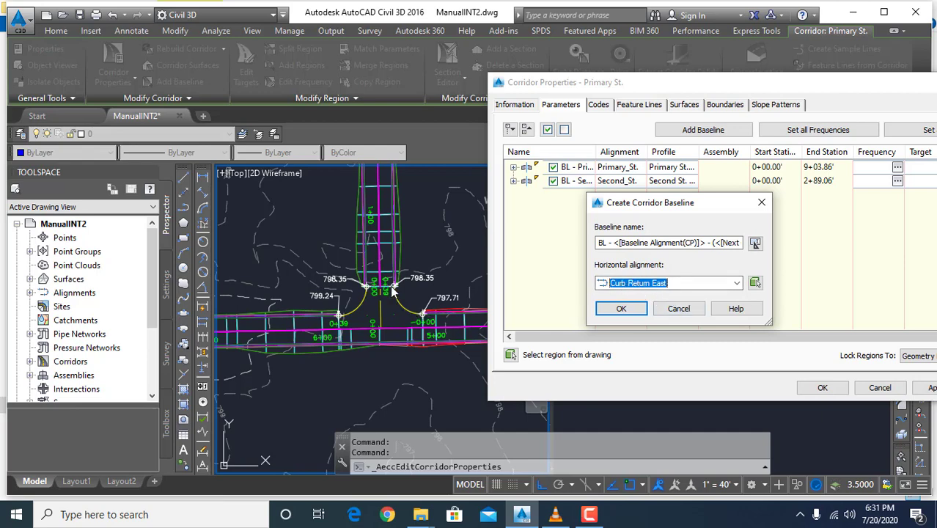
left_click(621, 310)
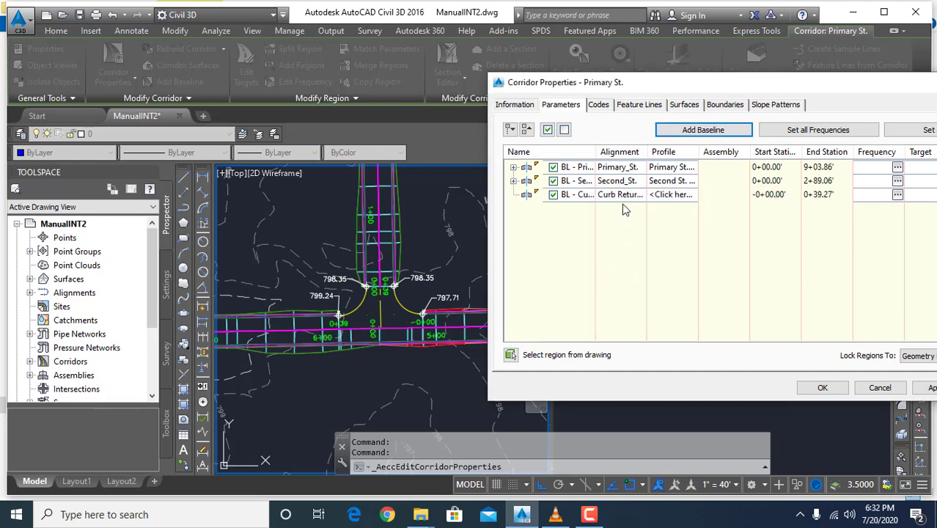
Step: Assign the Curb Return East FG profile to the new curb return baseline
left_click(685, 195)
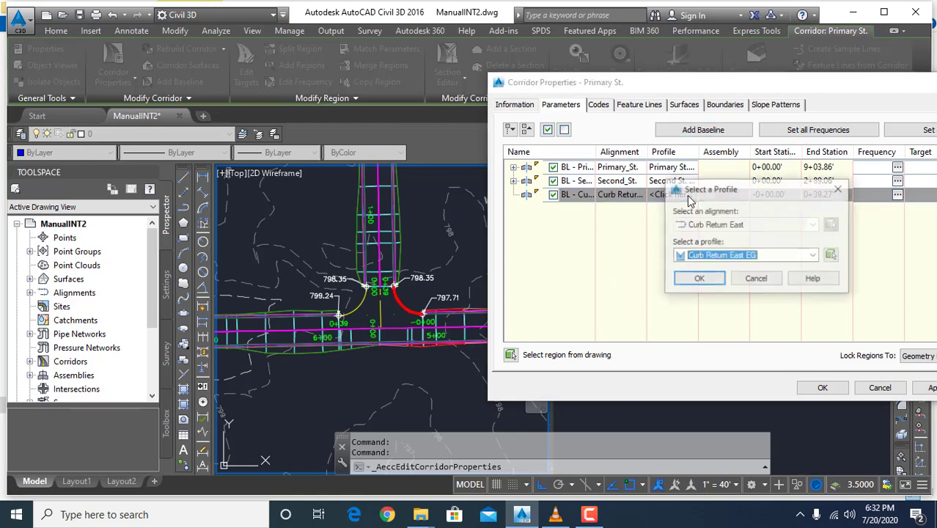
left_click(771, 254)
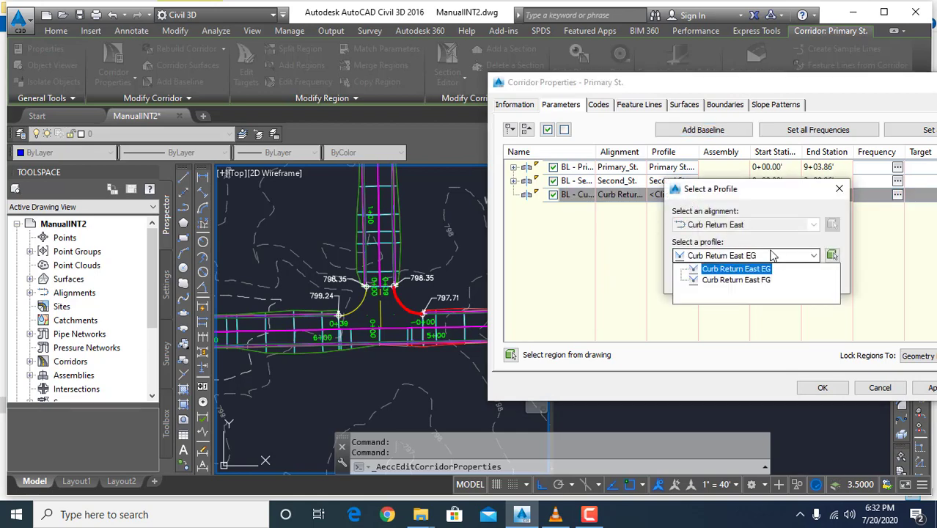
left_click(751, 280)
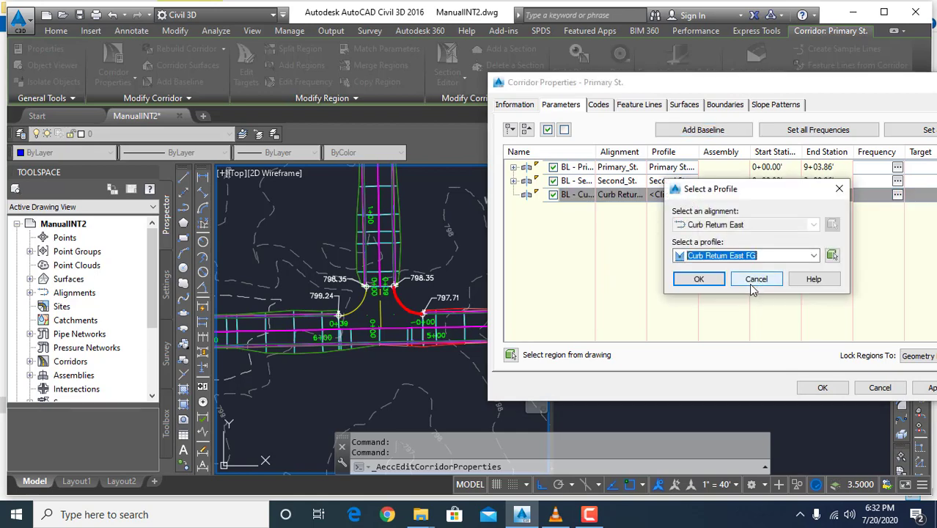
left_click(701, 278)
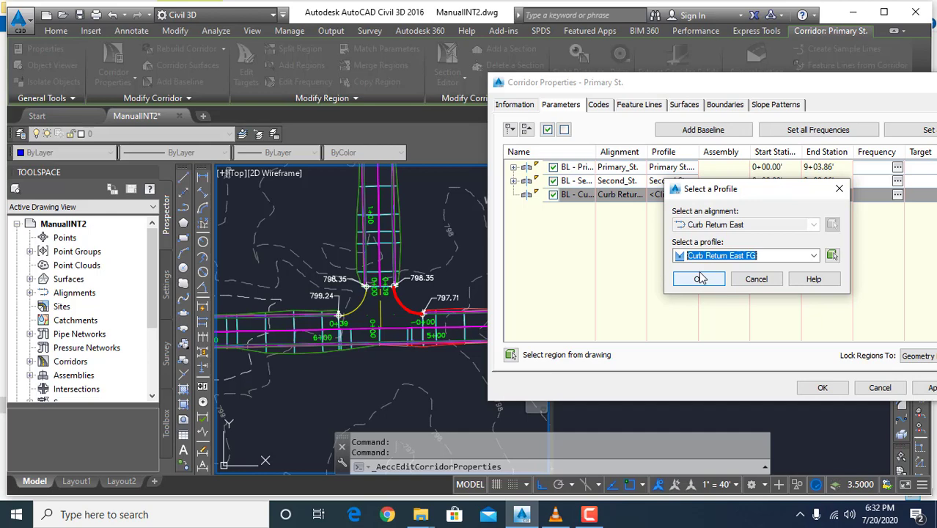
left_click(701, 278)
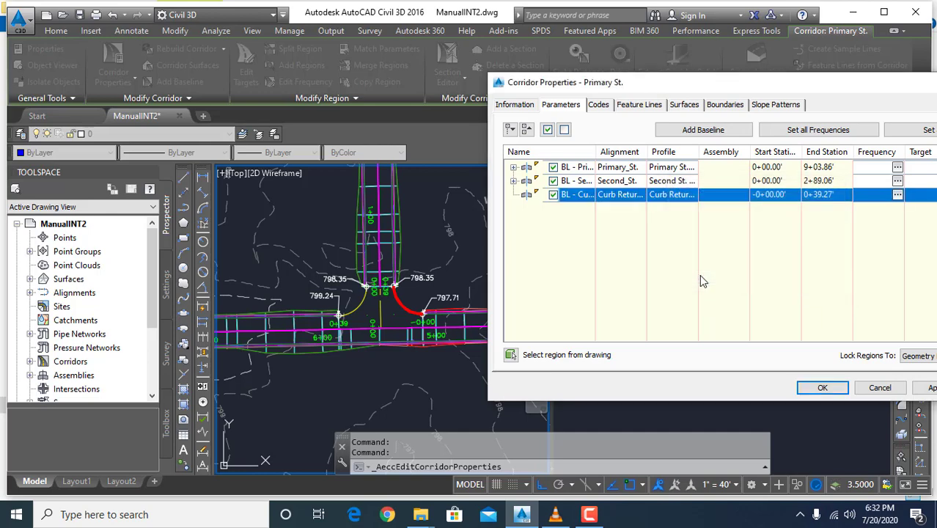
Step: Add a region with the Curb Returns assembly to the Curb Return East baseline and expand the baseline to show it
right_click(581, 196)
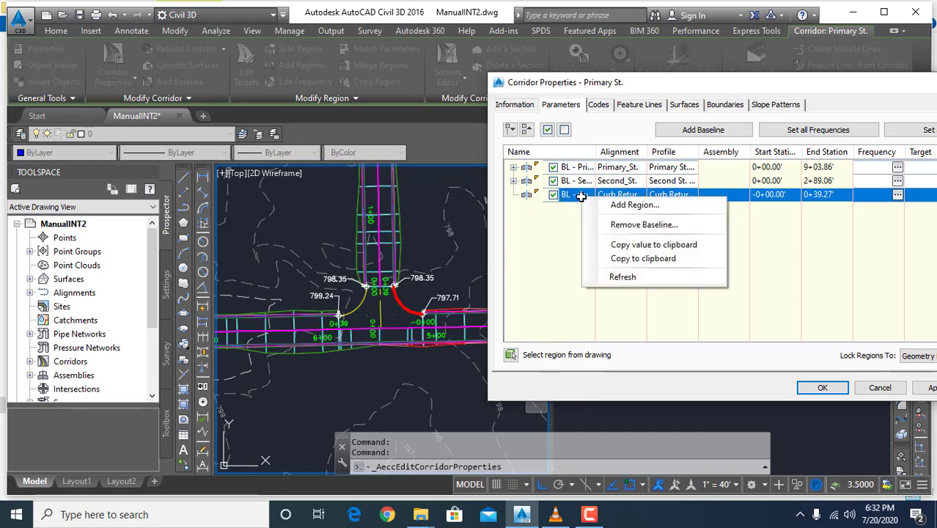
left_click(630, 205)
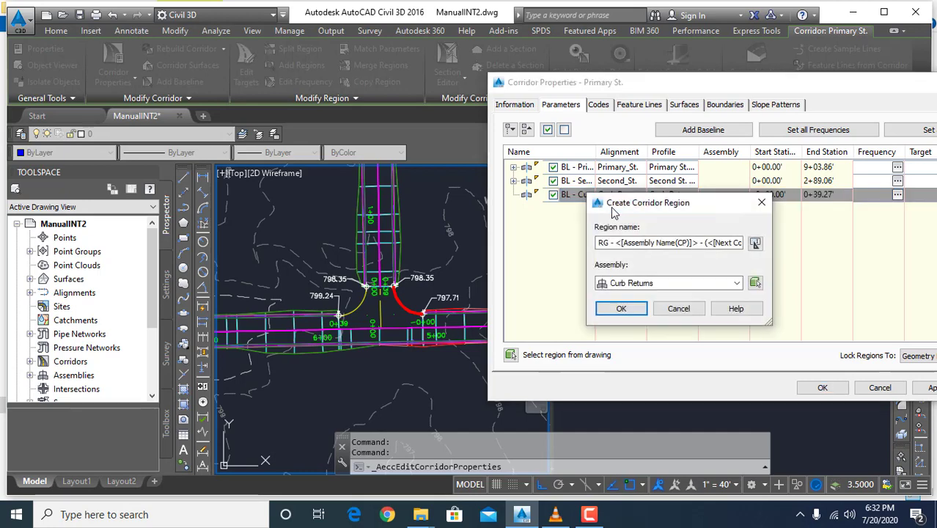
left_click(680, 287)
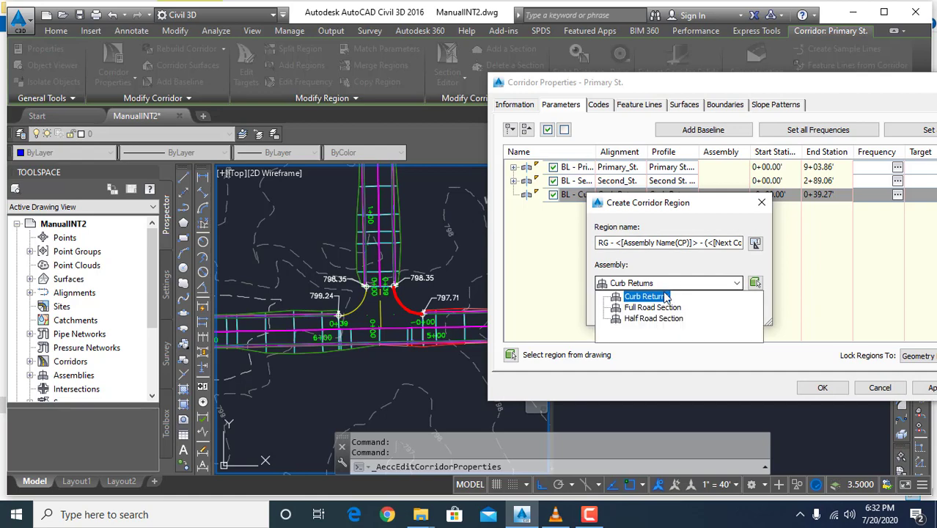
left_click(648, 297)
left_click(635, 310)
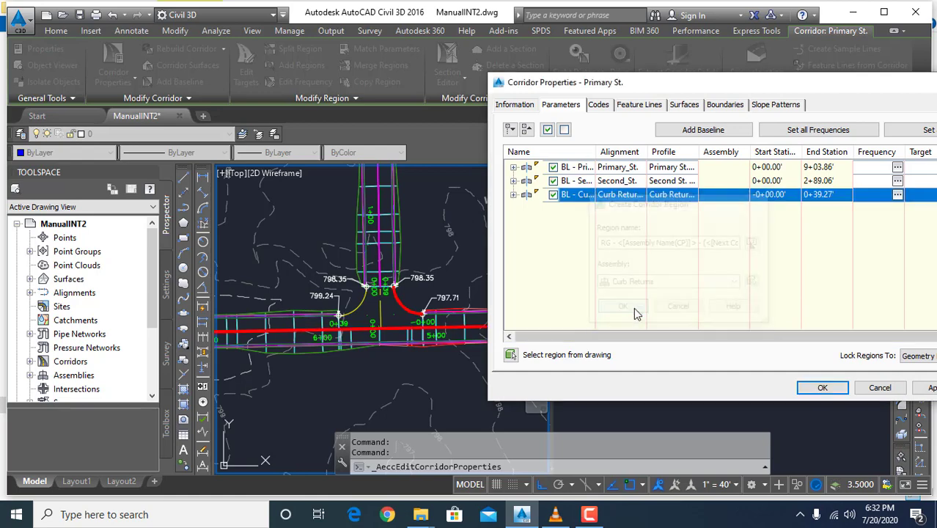
left_click(513, 195)
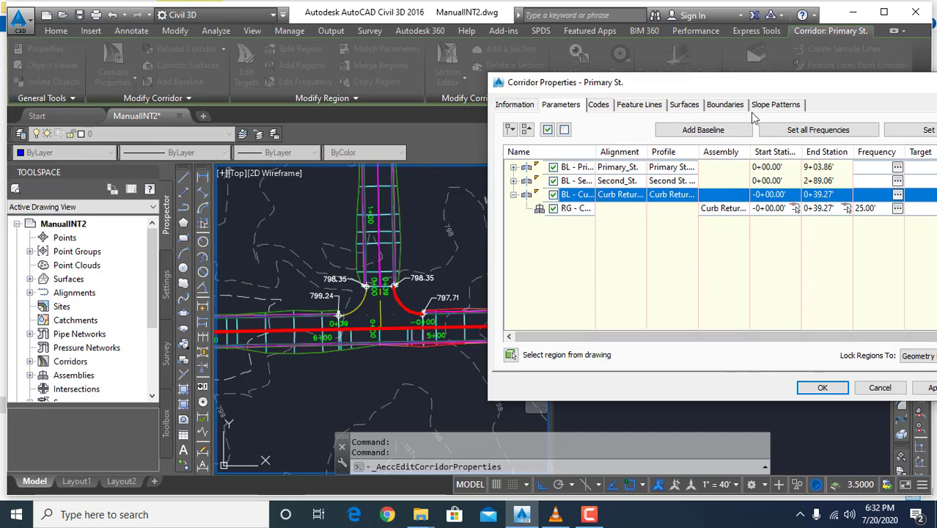
Step: Set the curb return region's daylight target surface to EG and rebuild the Primary St. corridor
left_click_drag(840, 87, 634, 105)
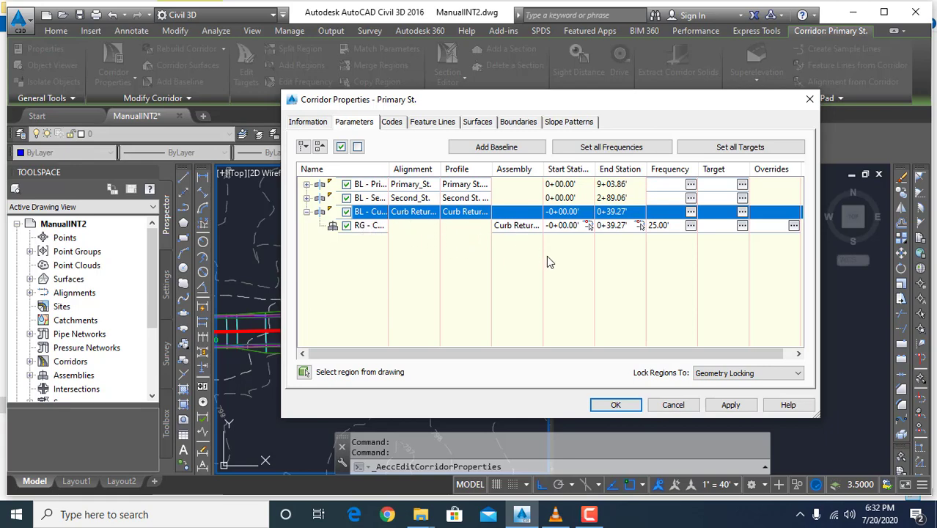
left_click(743, 226)
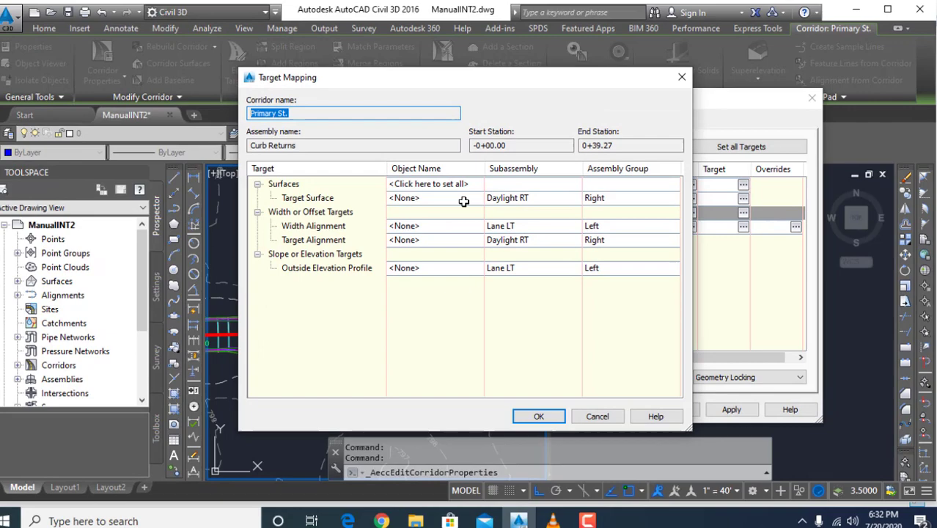
left_click(463, 202)
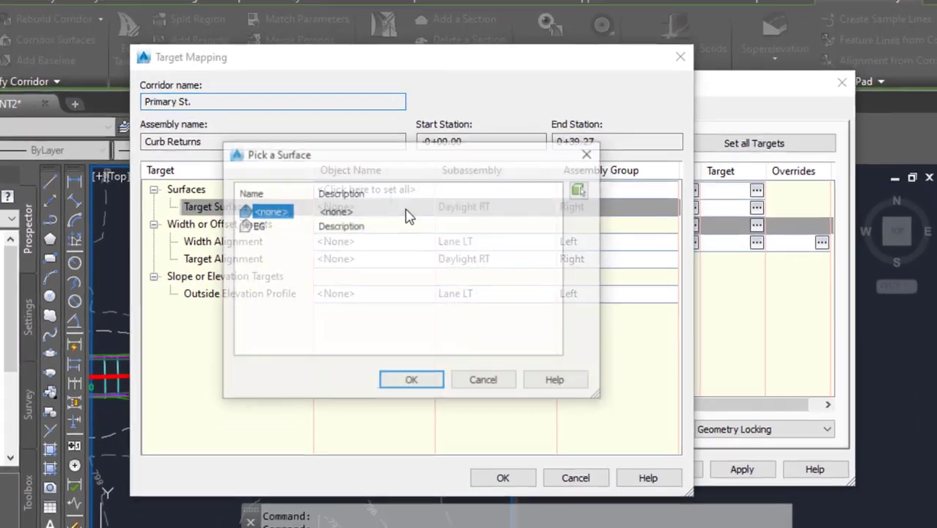
left_click(342, 218)
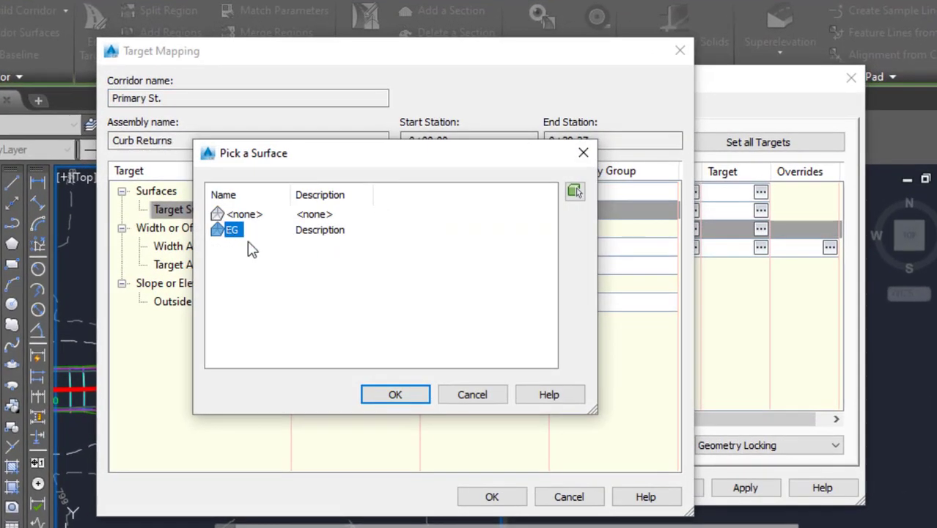
left_click(384, 387)
left_click(491, 497)
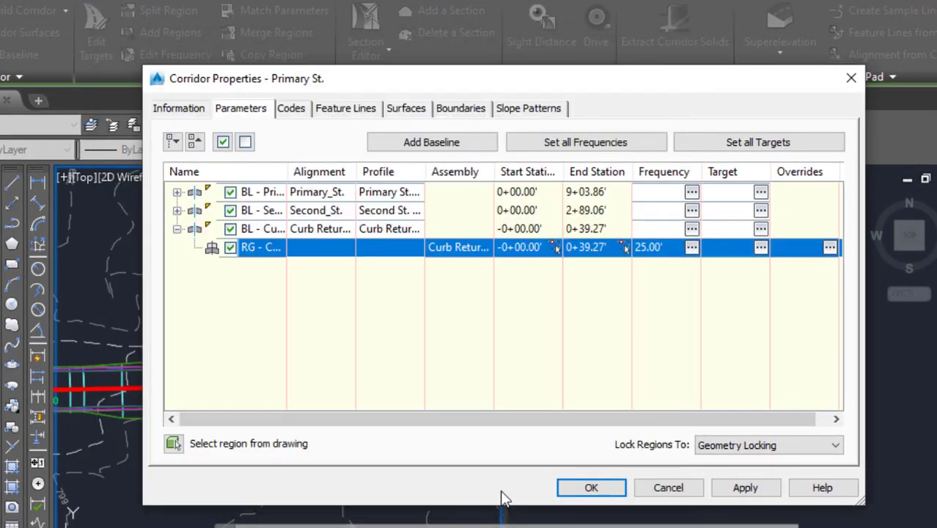
left_click(591, 488)
left_click(298, 258)
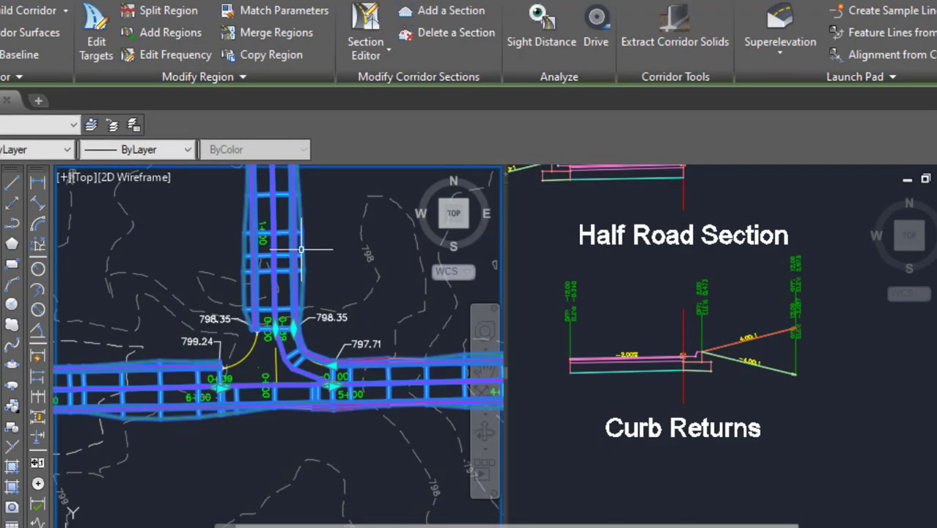
key("Escape")
Step: Set the curb return region's curve increment frequency to 5' and rebuild the Primary St. corridor
scroll(299, 328, "up", 4)
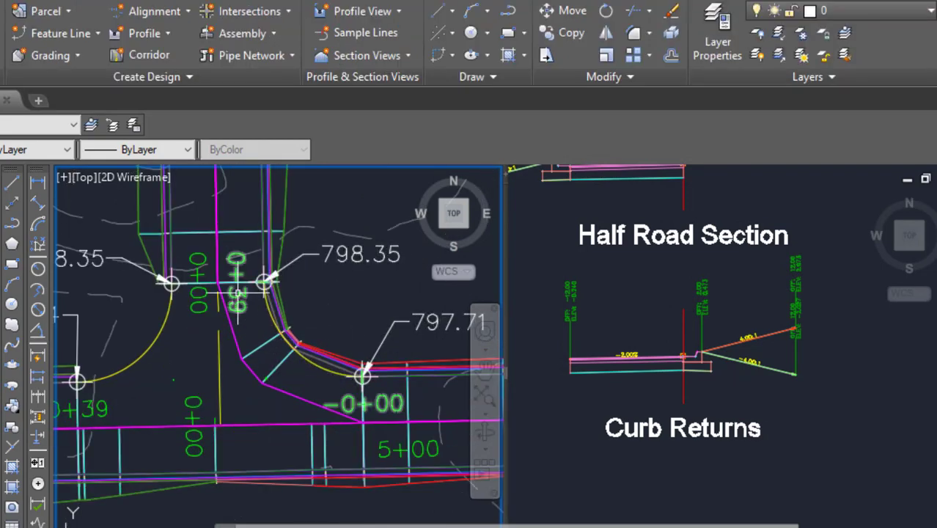
scroll(318, 370, "up", 1)
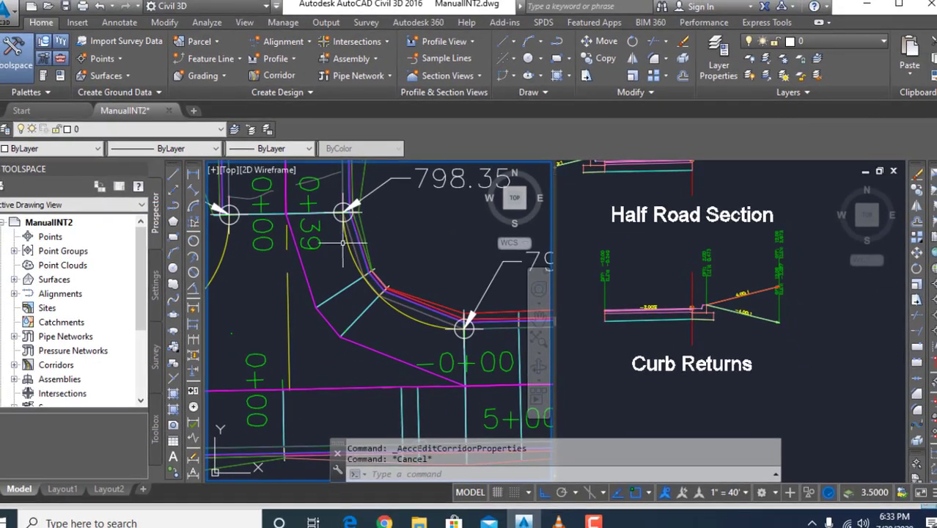
scroll(408, 288, "down", 2)
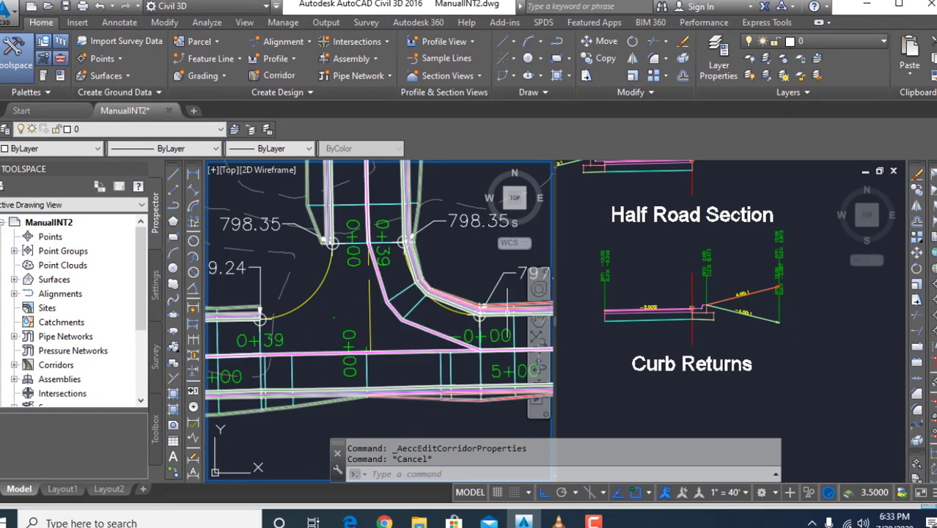
left_click(381, 220)
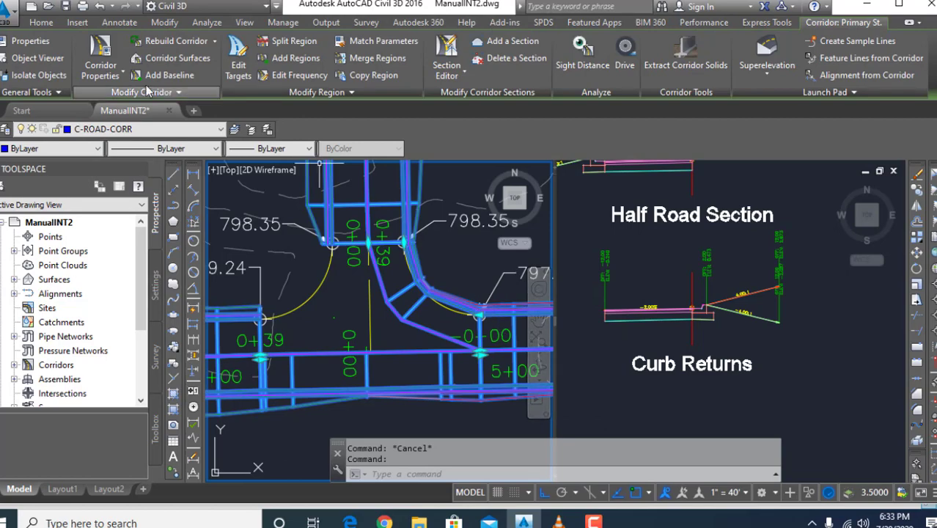
left_click(100, 65)
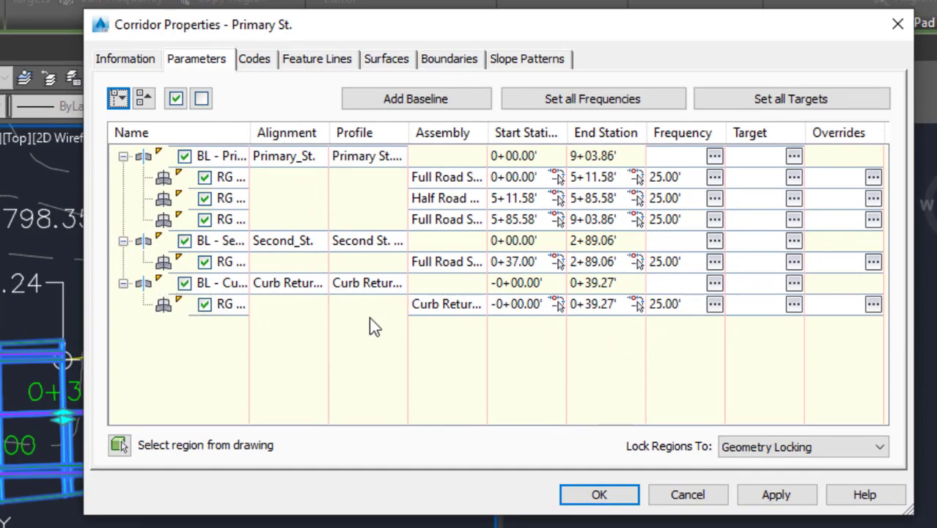
left_click(714, 304)
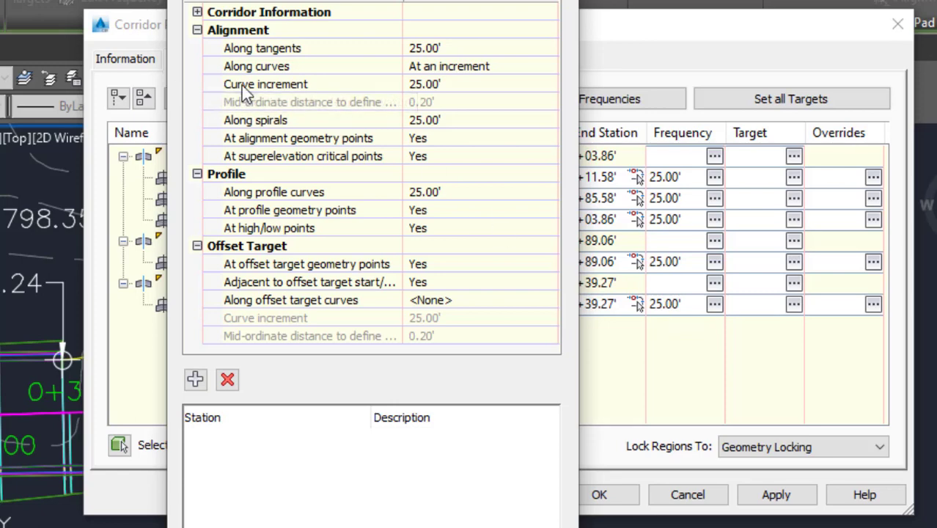
left_click(438, 85)
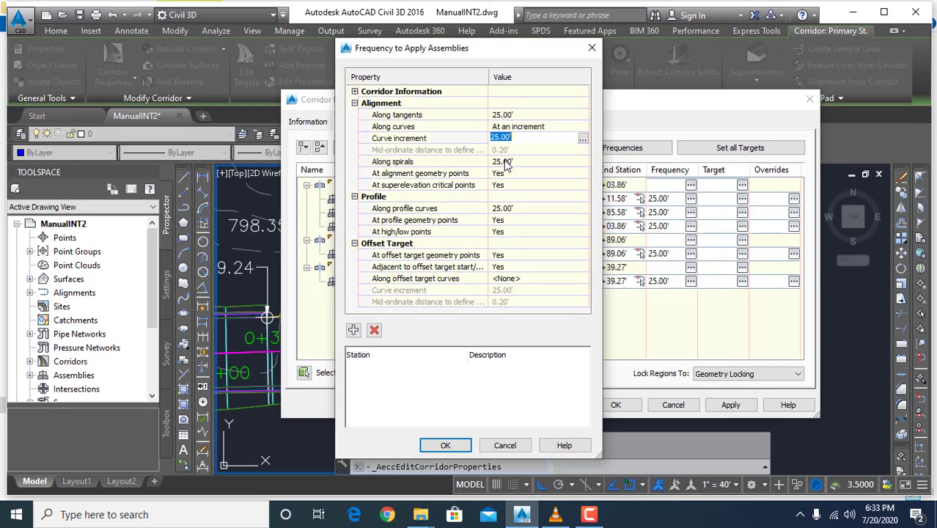
type("5")
key("Return")
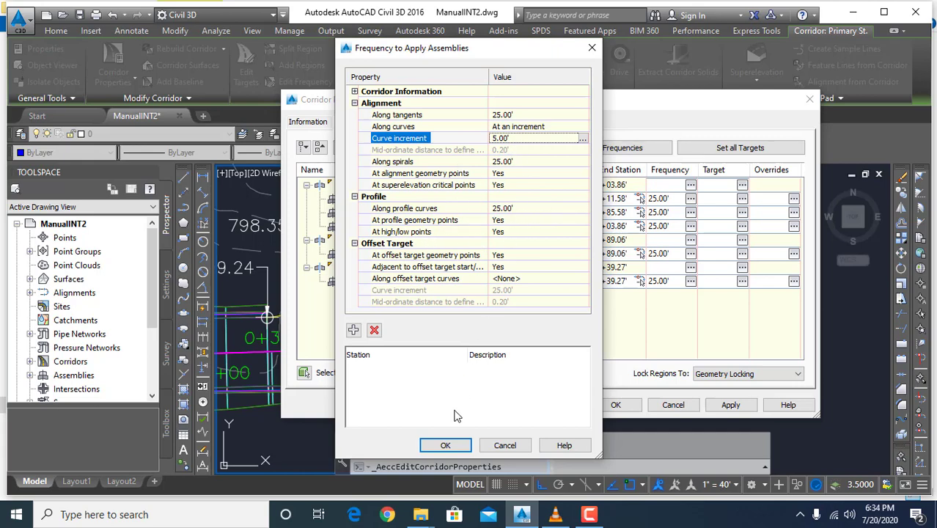
left_click(445, 444)
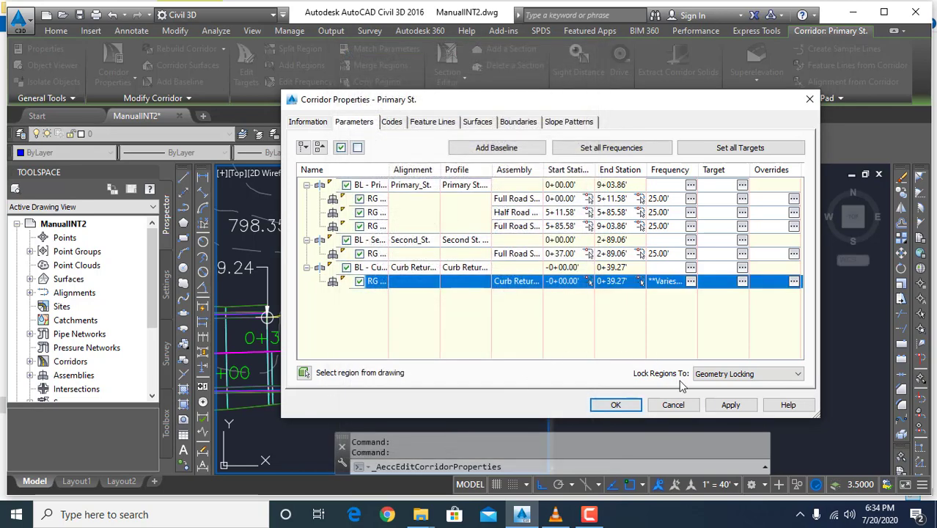
left_click(616, 404)
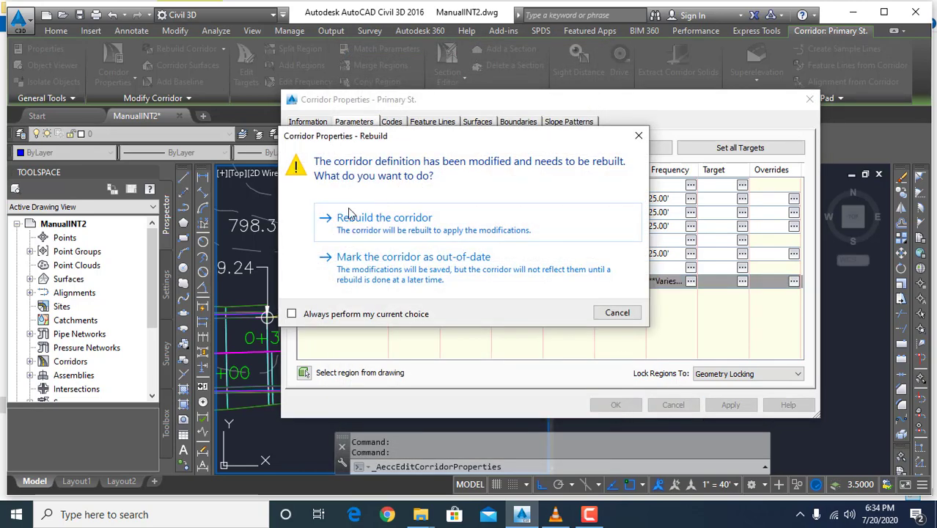
left_click(357, 220)
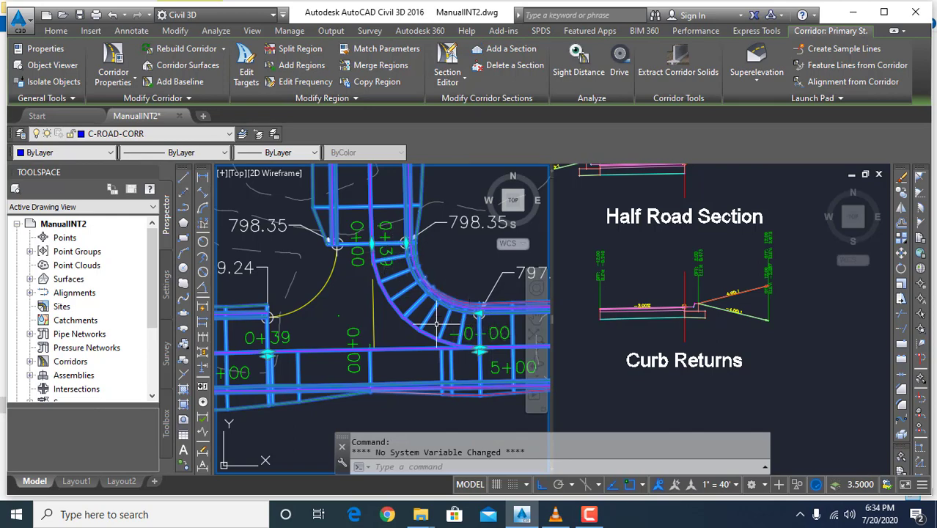
key("Escape")
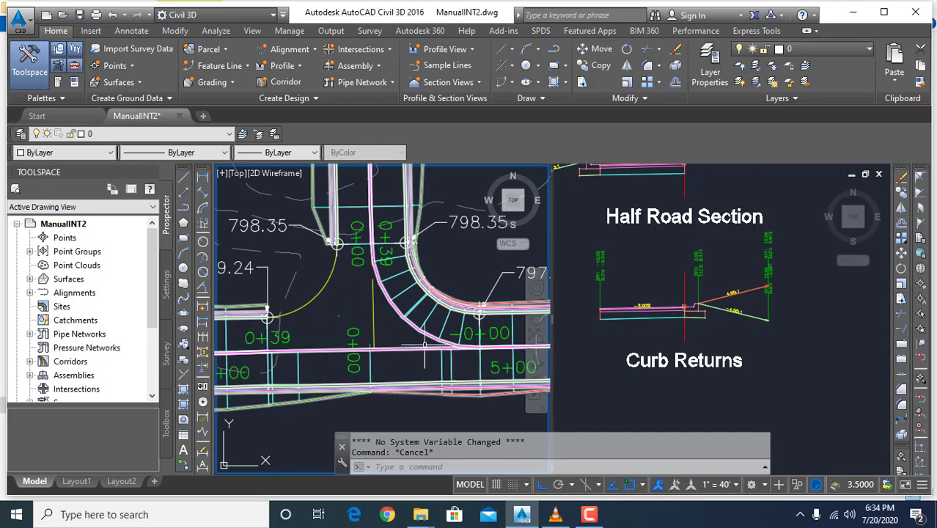
Step: Set the Lane LT width alignment targets of the curb return region to the Primary_St. and Second_St. alignments
left_click(415, 303)
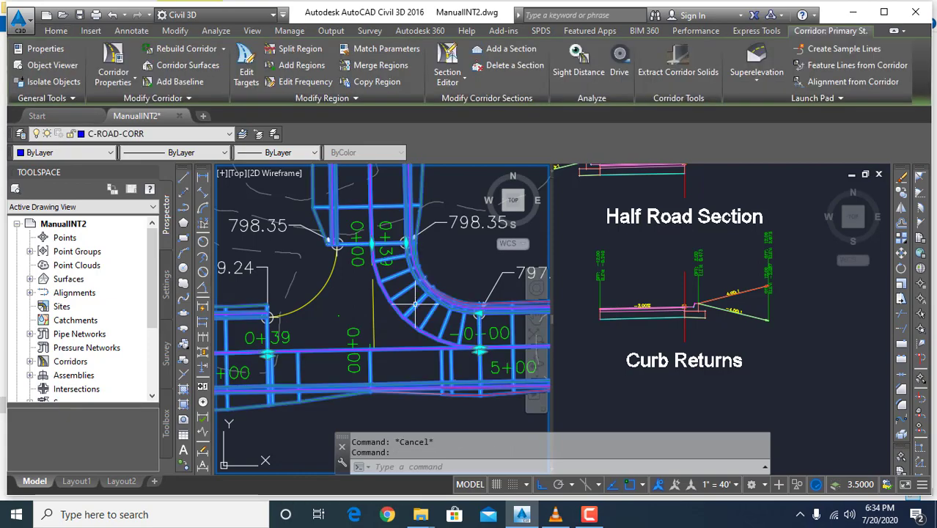
left_click(113, 60)
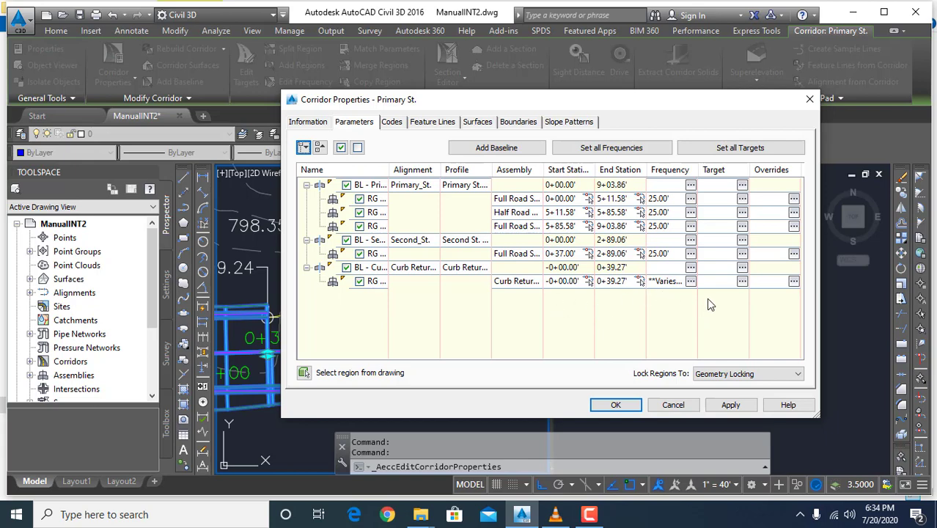
left_click(741, 282)
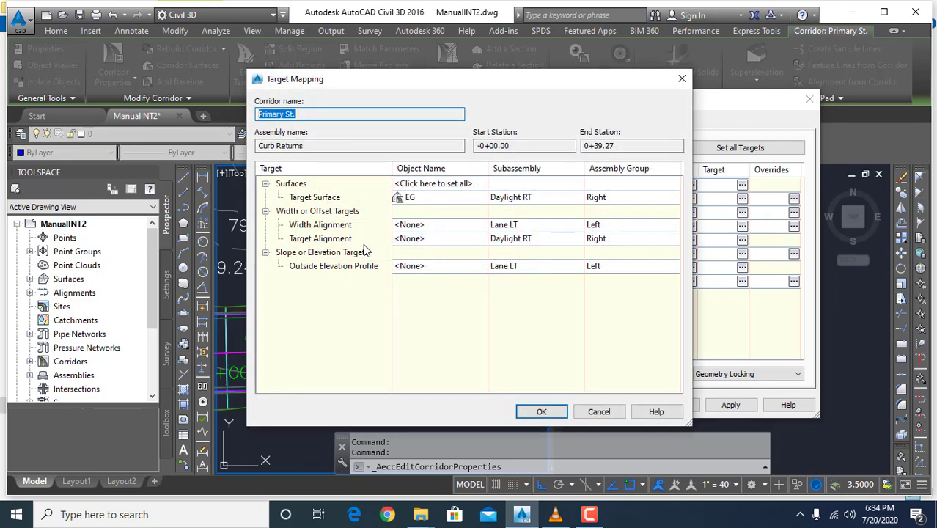
left_click(450, 225)
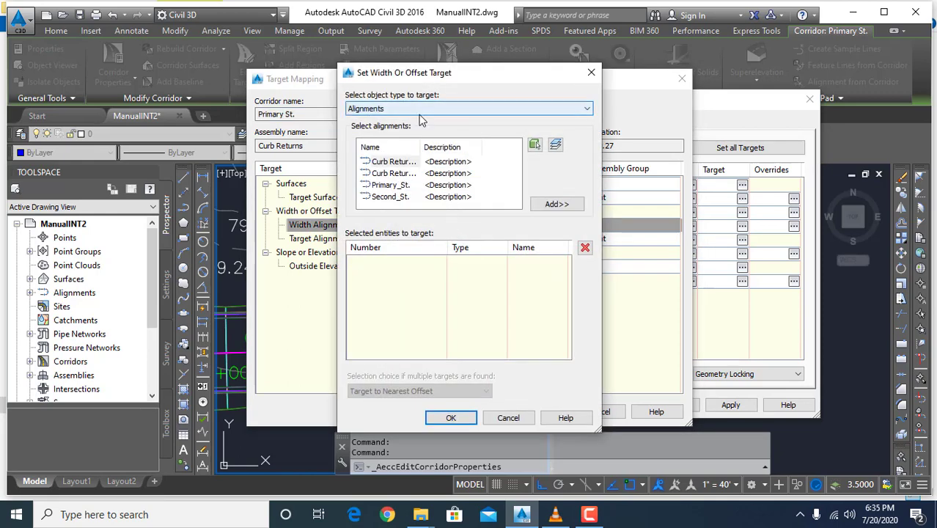
left_click(396, 186)
left_click(557, 204)
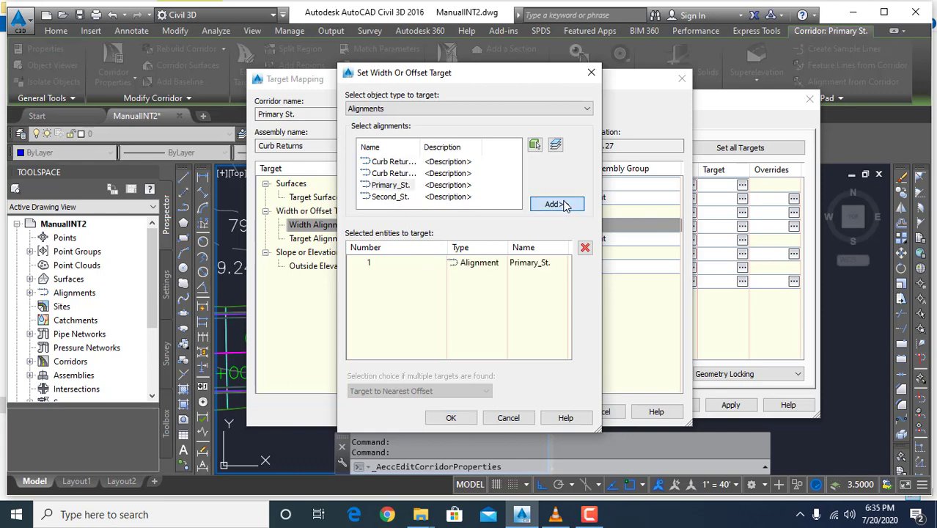
left_click(406, 197)
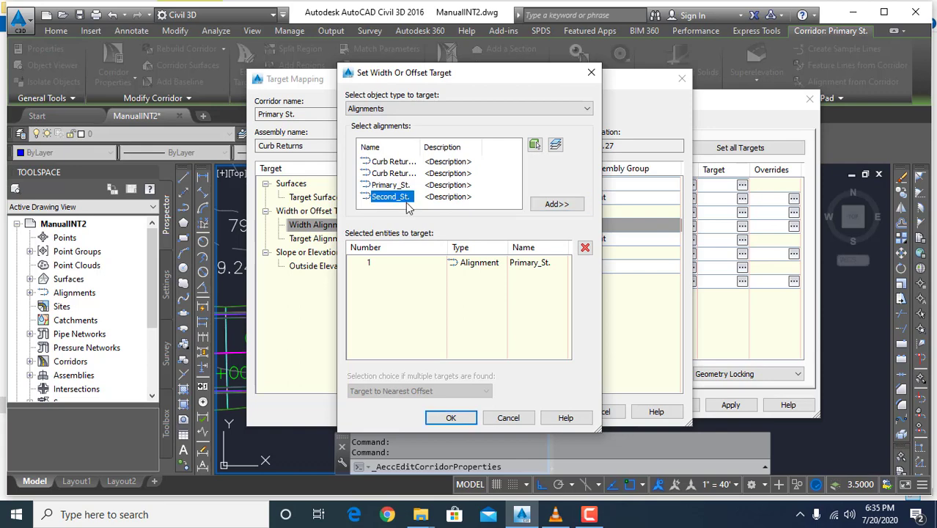
left_click(555, 203)
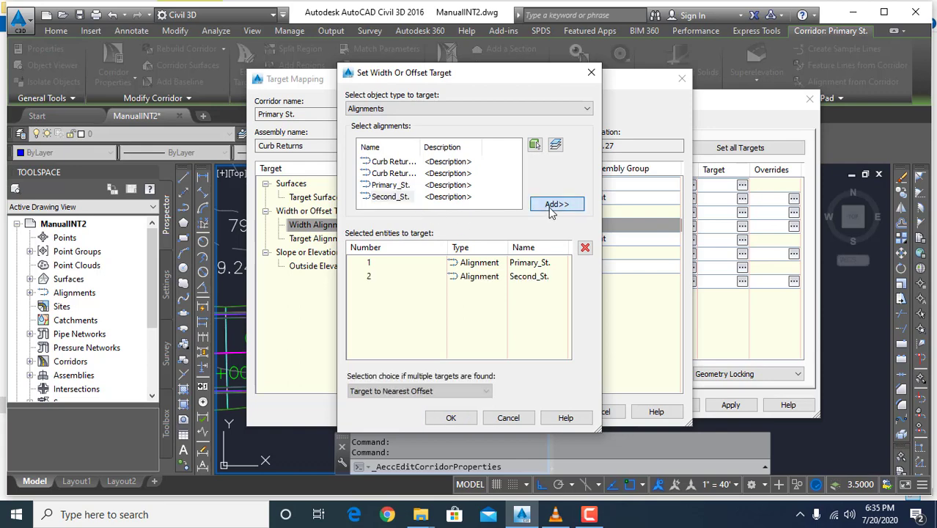
left_click(446, 417)
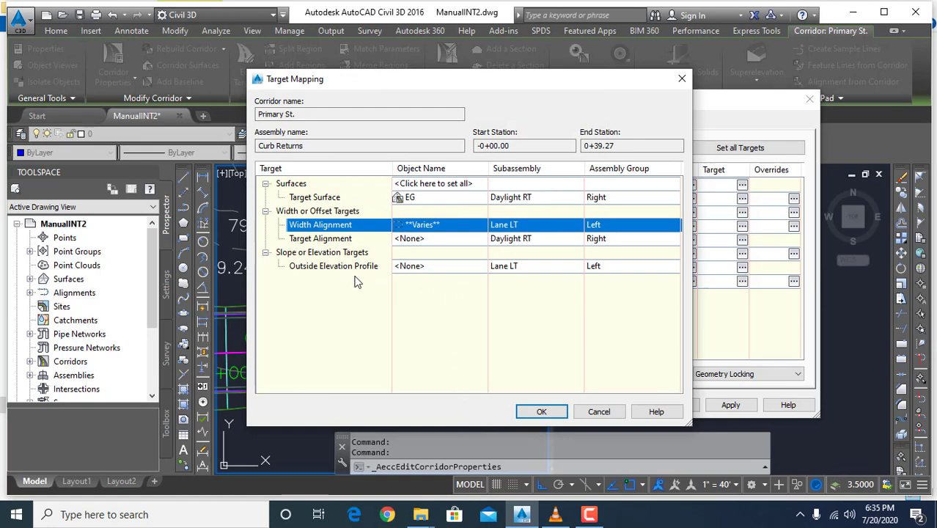
Step: Set the Lane LT outside elevation targets of the curb return region to the Primary St. FG and Second St. FG profiles
left_click_drag(502, 86, 749, 104)
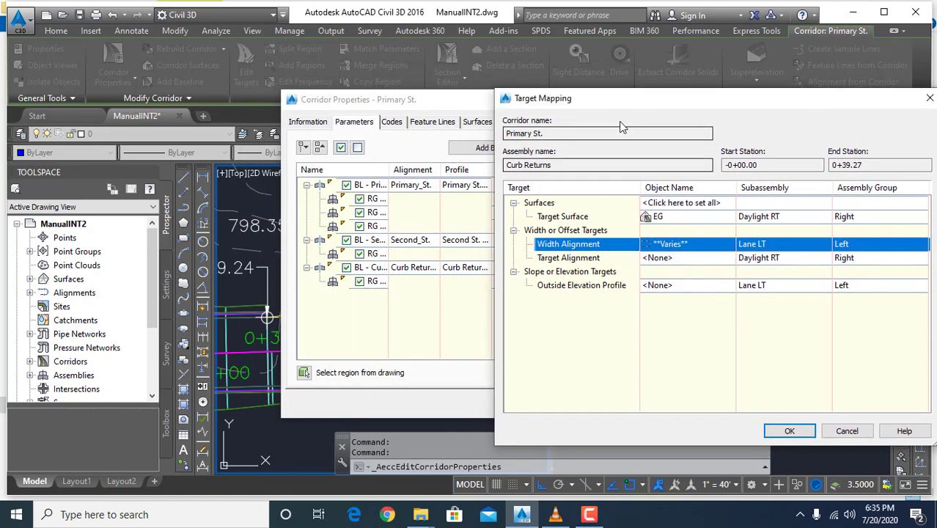
left_click_drag(664, 112, 490, 144)
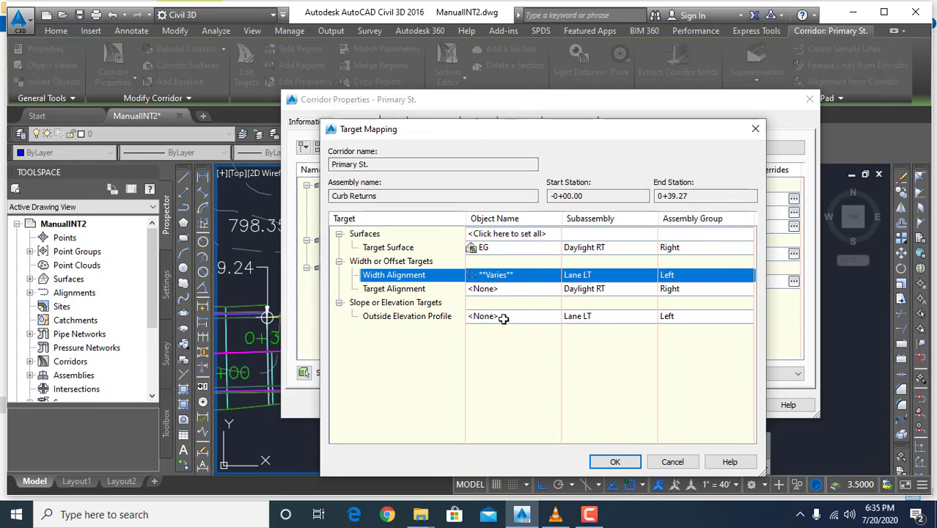
left_click(503, 316)
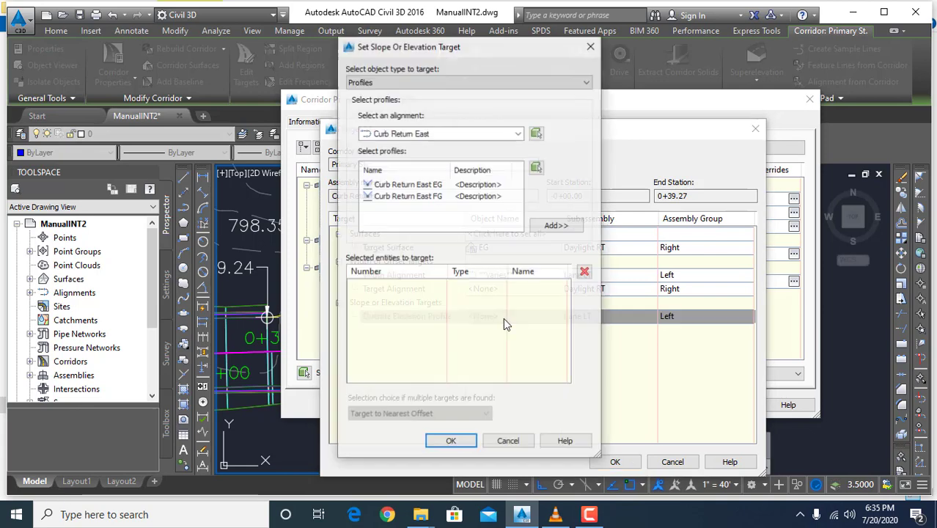
left_click(463, 134)
left_click(407, 170)
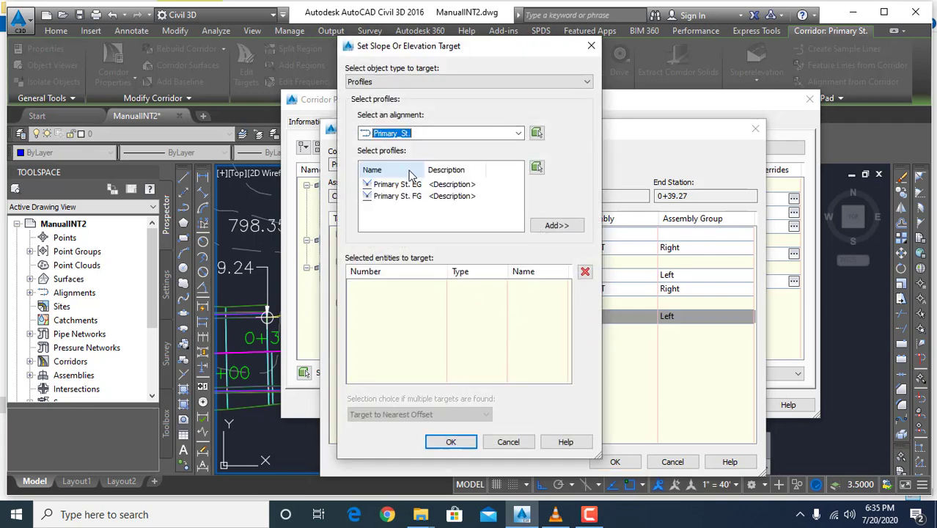
left_click(400, 197)
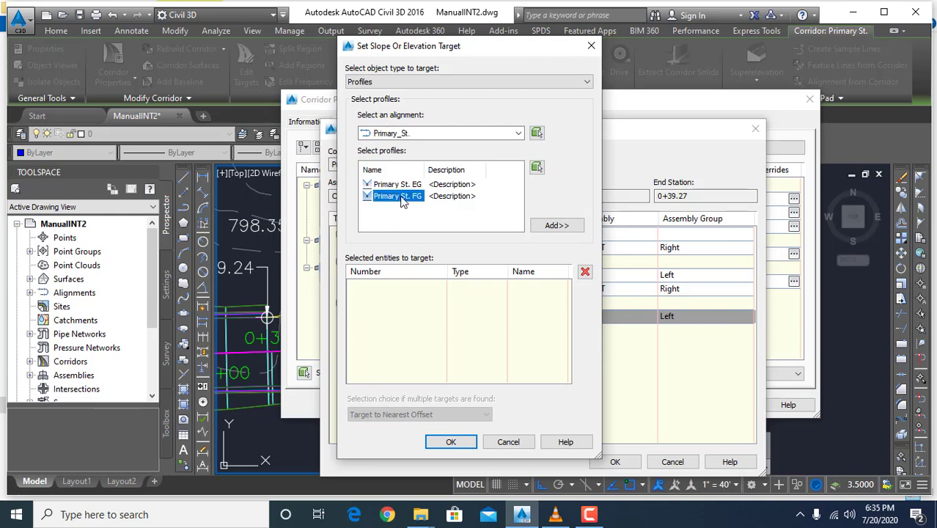
left_click(555, 226)
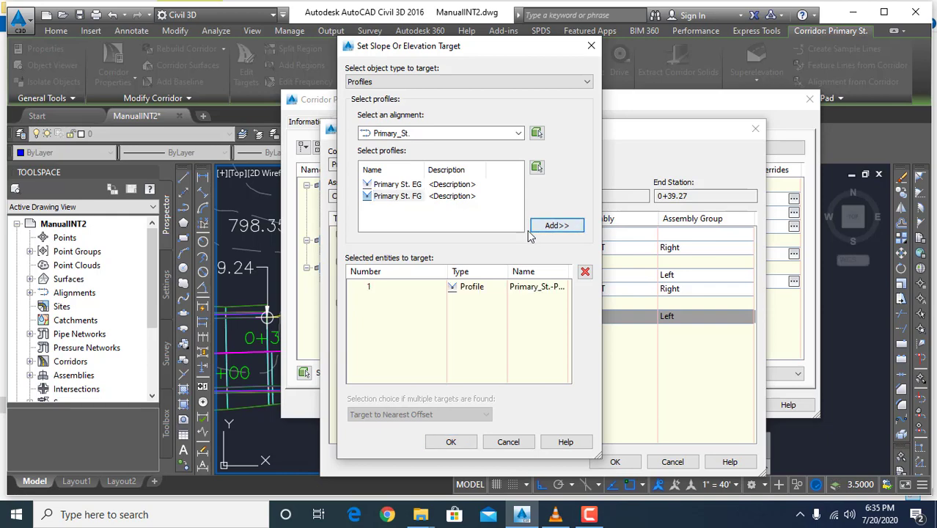
left_click(492, 134)
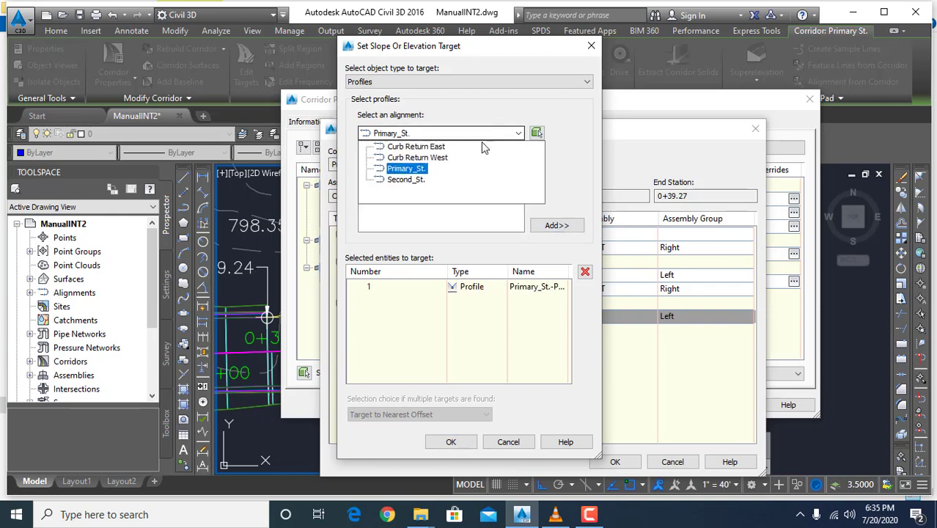
left_click(406, 180)
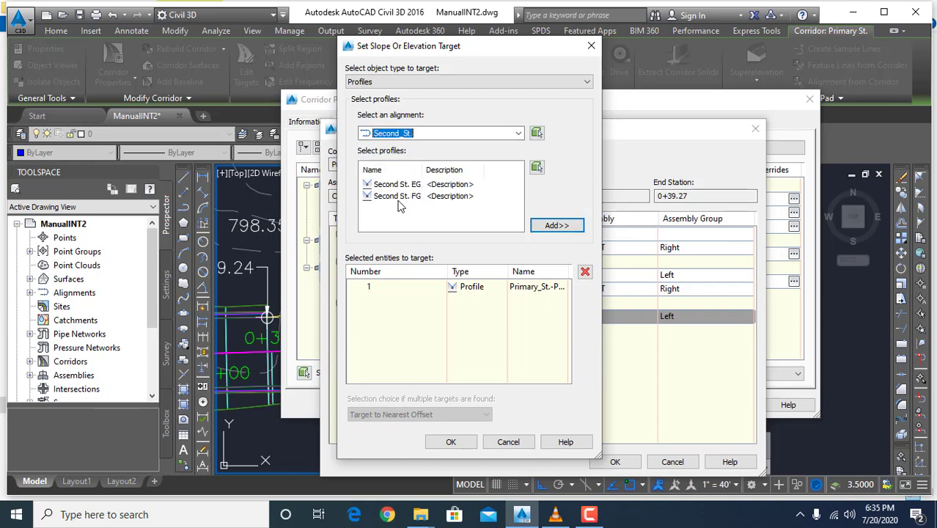
left_click(397, 199)
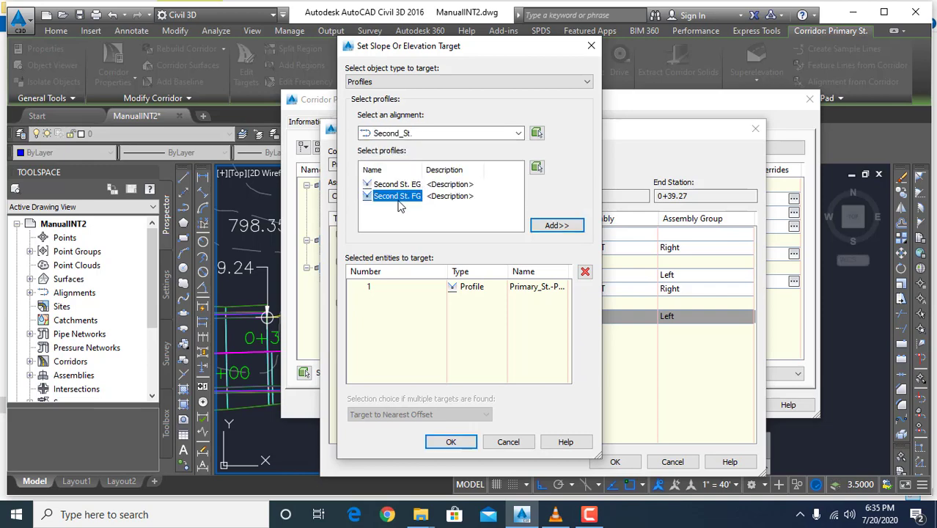
left_click(555, 230)
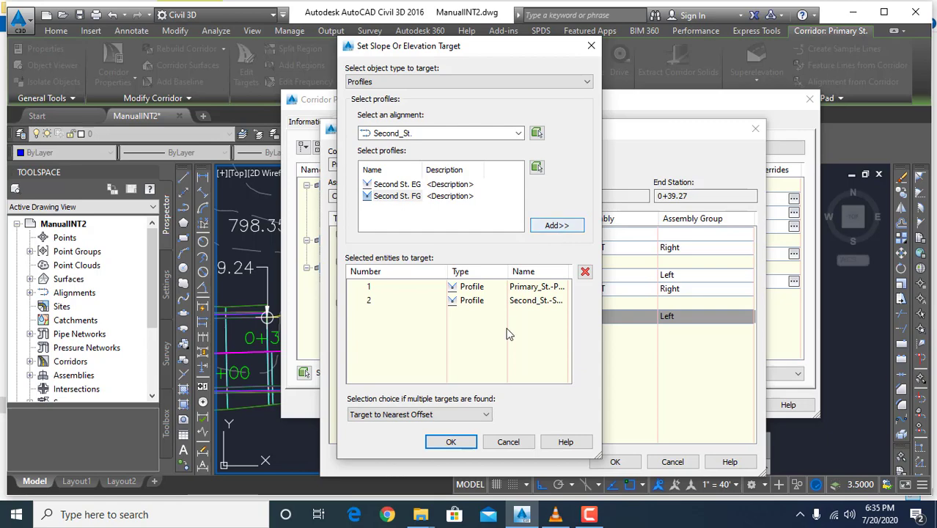
left_click(449, 442)
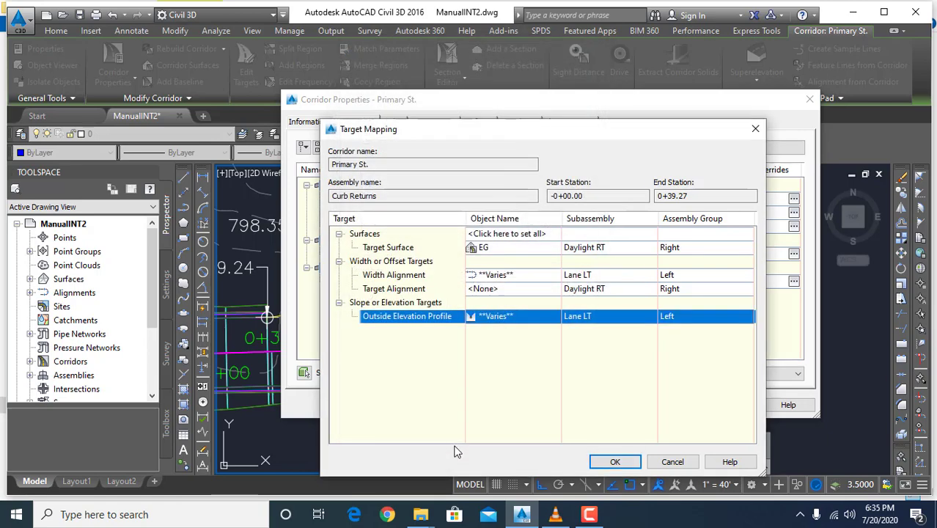
Step: Rebuild the Primary St. corridor with the new curb return targets and maximize the plan viewport
left_click(611, 460)
left_click(613, 406)
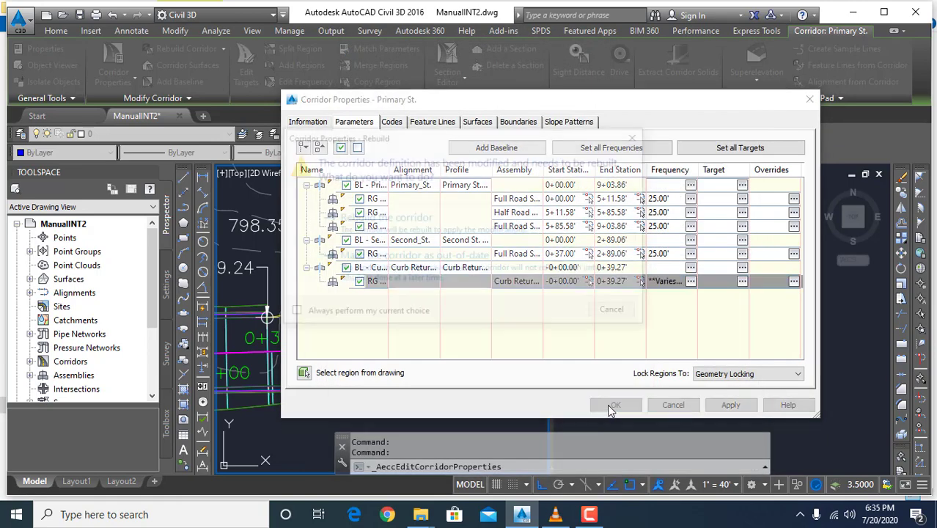
left_click(344, 216)
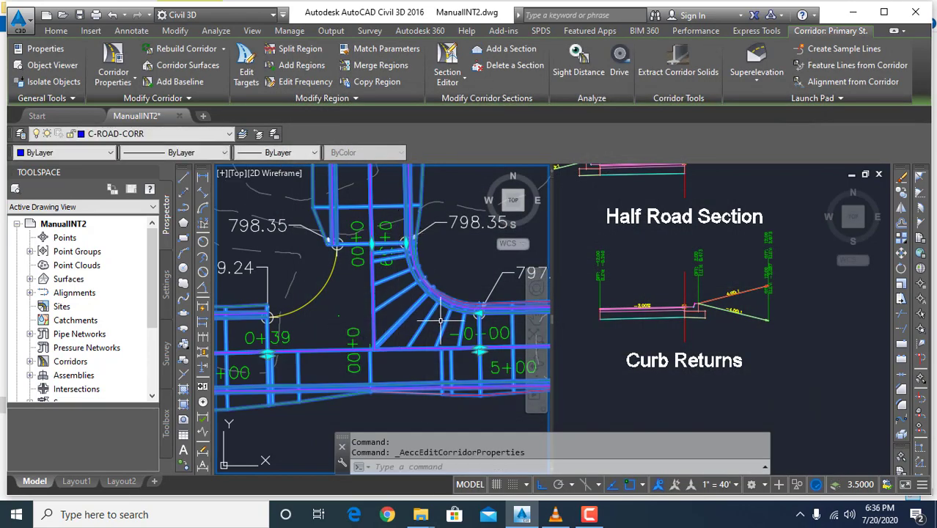
key("Escape")
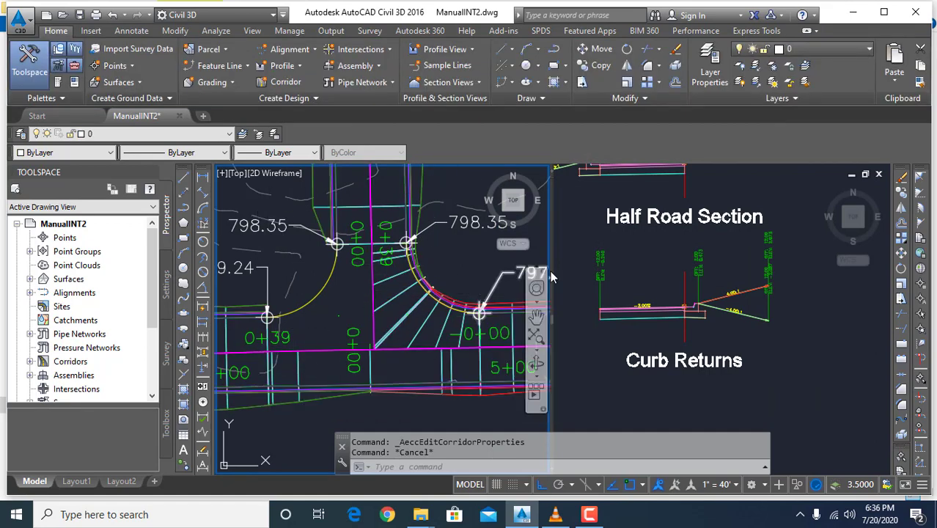
left_click(222, 174)
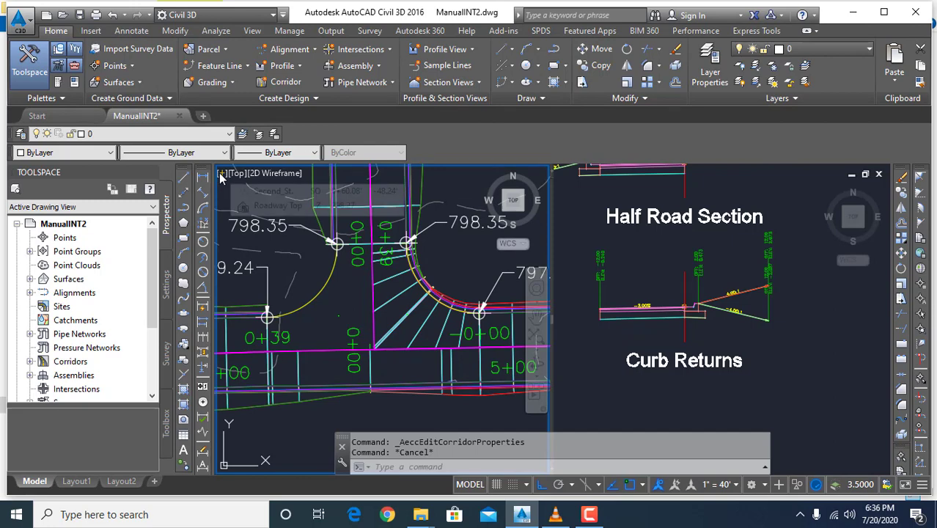
left_click(253, 188)
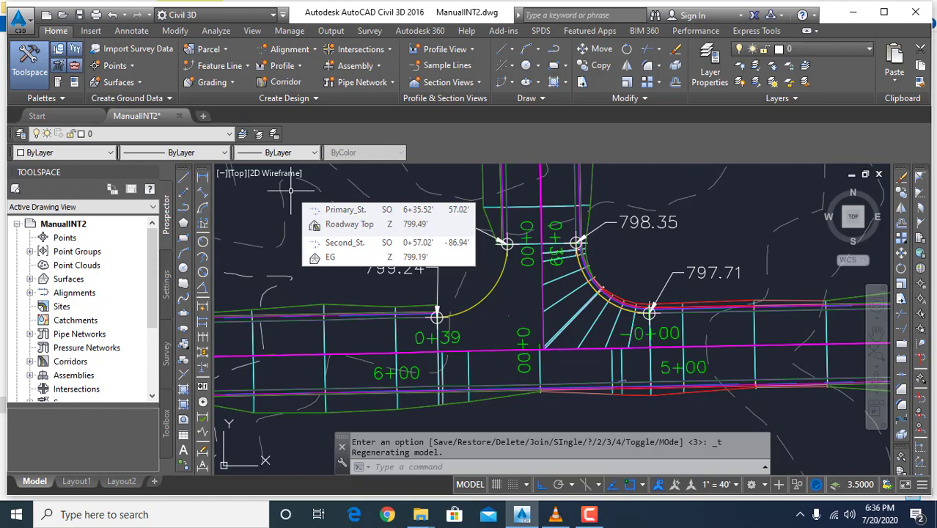
Step: Collapse the existing baselines in the Primary St. corridor properties and add a baseline from the Curb Return West alignment
left_click(563, 301)
left_click(121, 60)
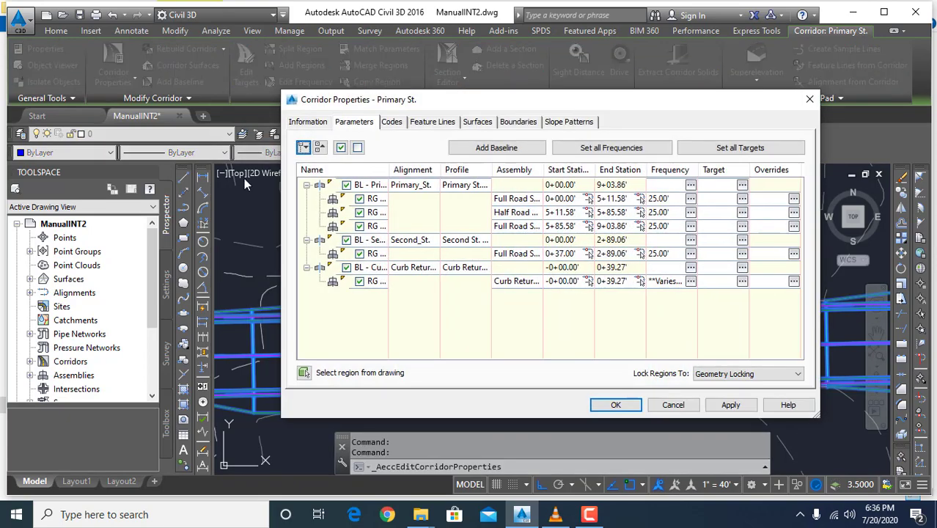
left_click(306, 185)
left_click(306, 199)
left_click(306, 212)
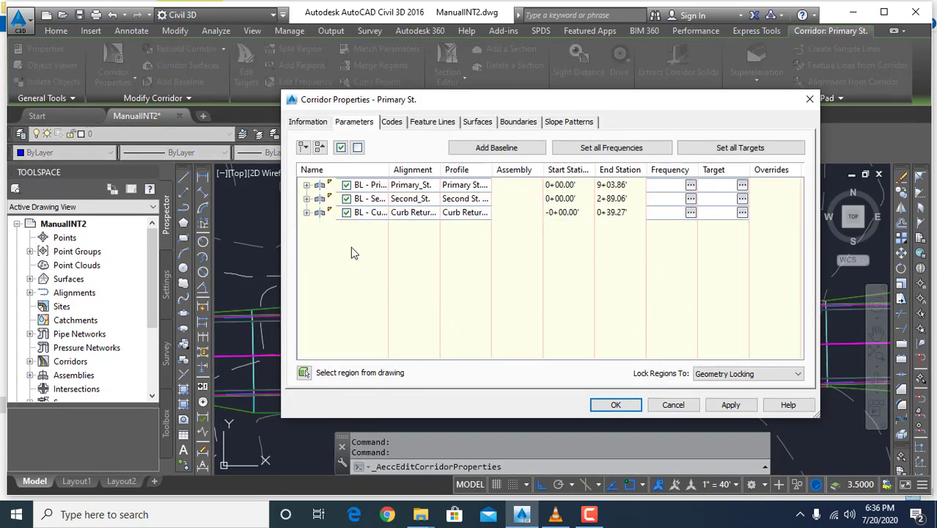
left_click(504, 150)
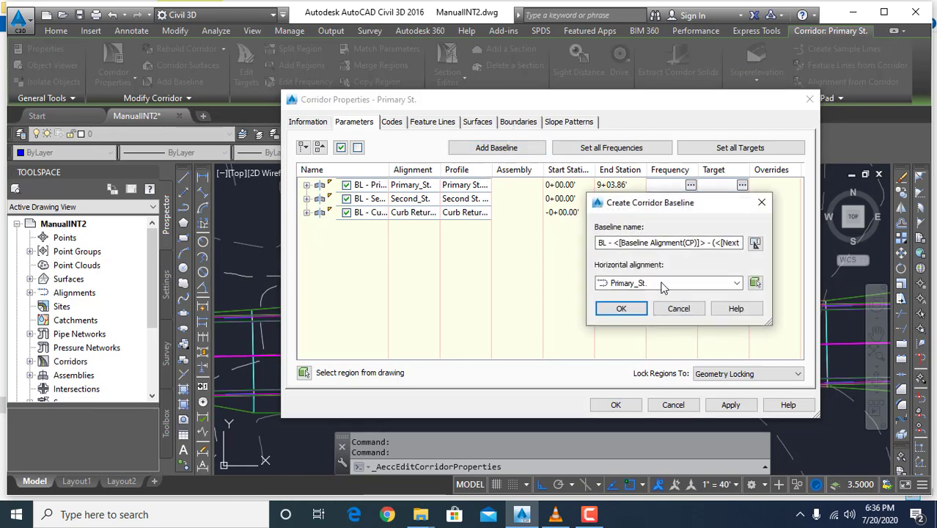
left_click(663, 283)
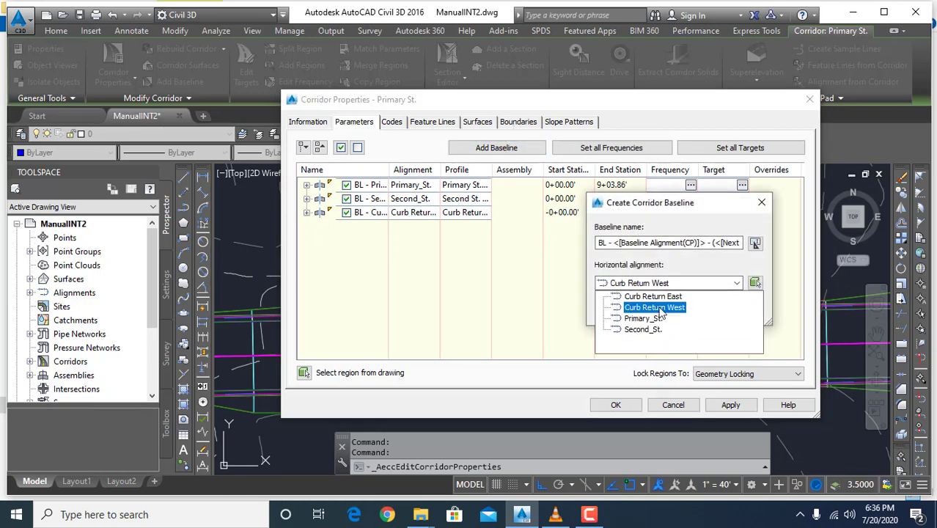
left_click(660, 308)
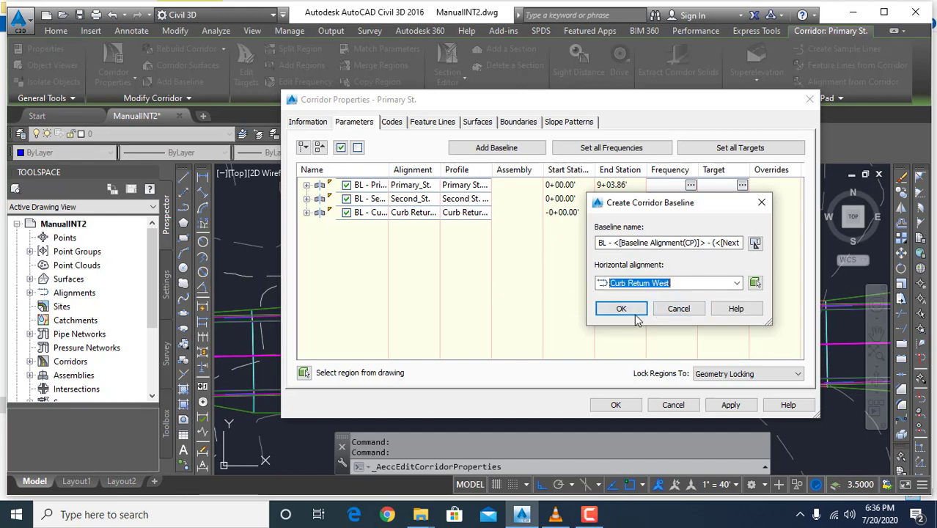
left_click(620, 309)
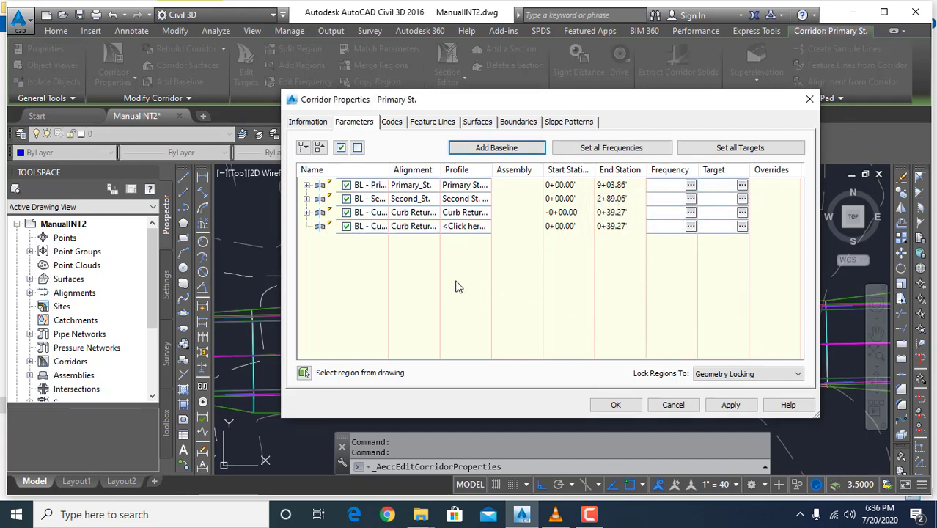
Step: Assign the Curb Return West FG profile to the Curb Return West baseline
left_click(469, 229)
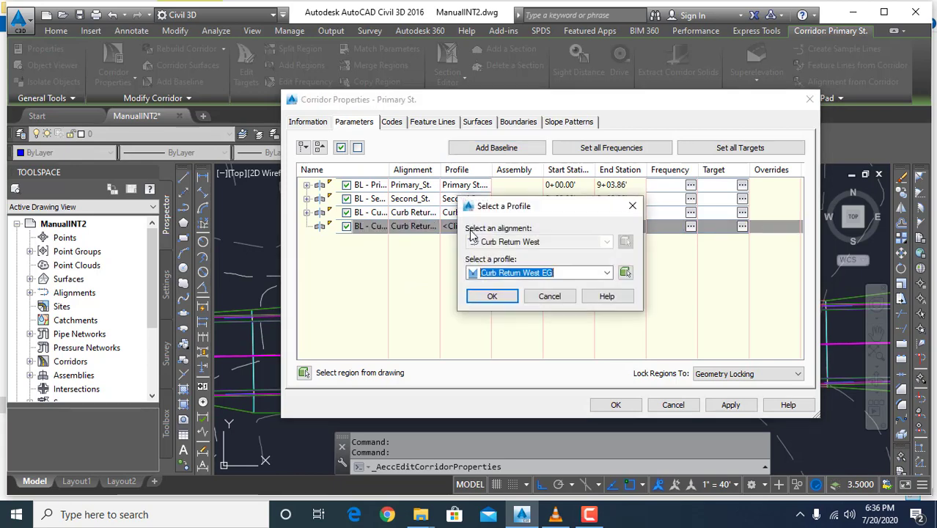
left_click(579, 273)
left_click(552, 298)
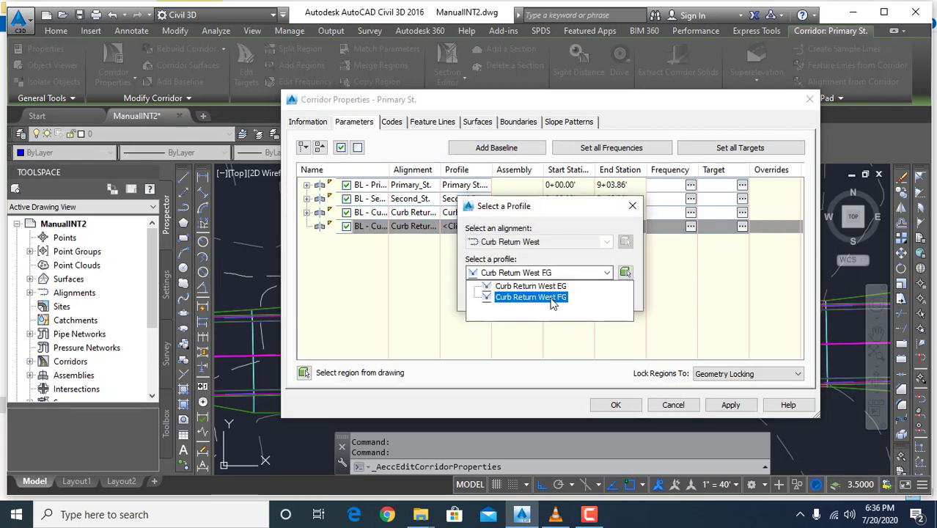
left_click(552, 298)
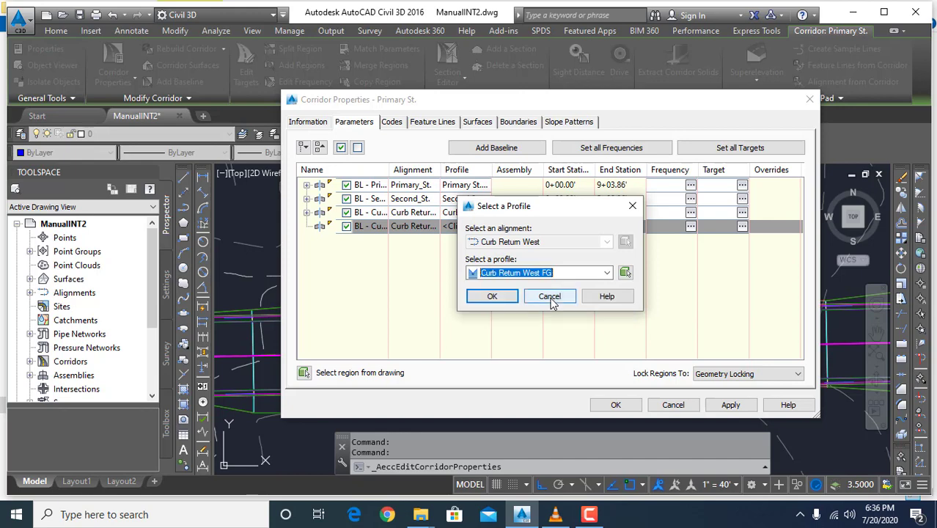
left_click(492, 296)
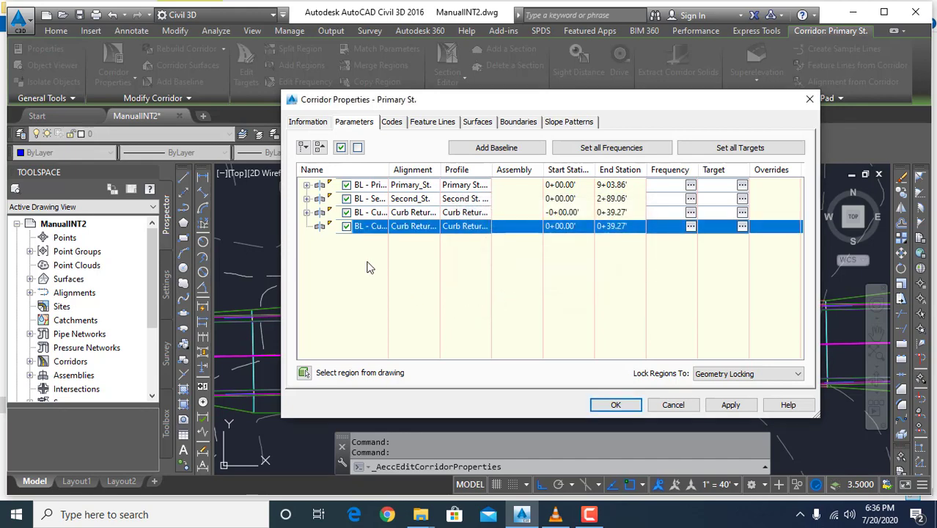
Step: Add a region using the Curb Returns assembly to the Curb Return West baseline and expand the baseline
right_click(377, 227)
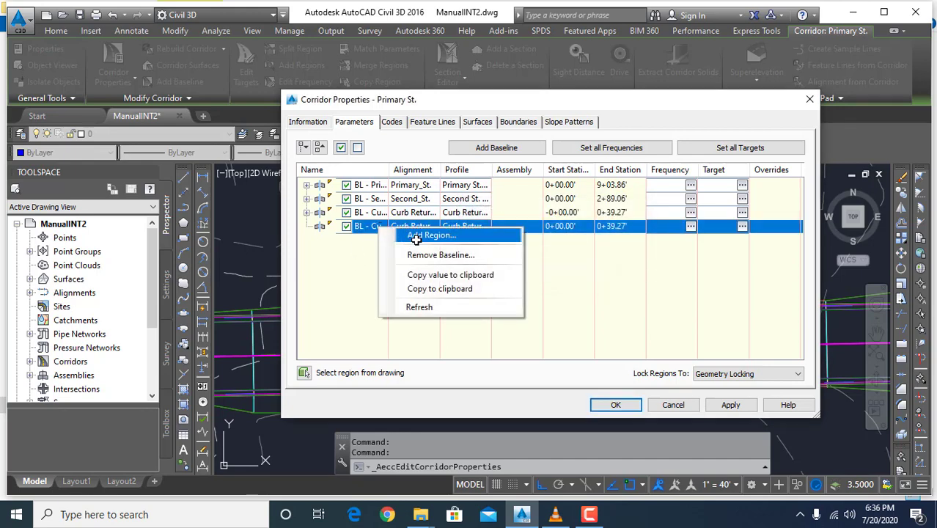
left_click(411, 237)
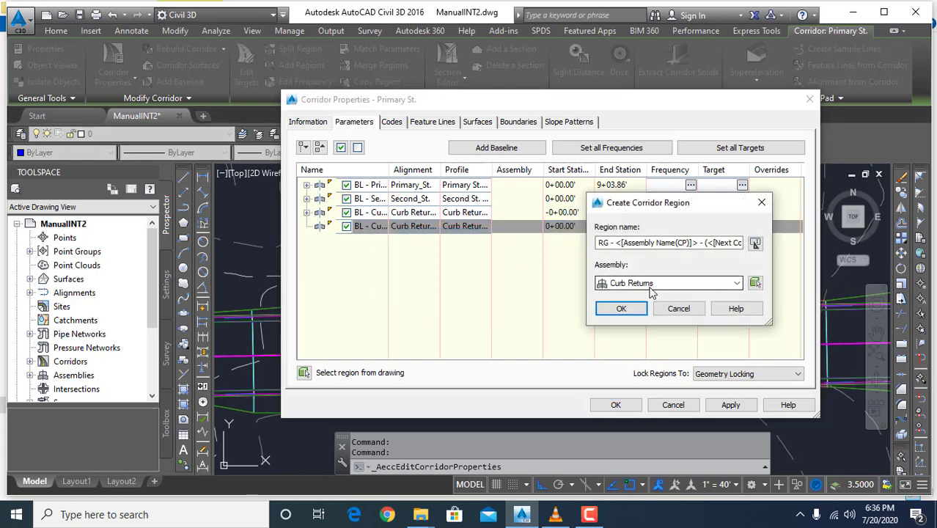
left_click(621, 308)
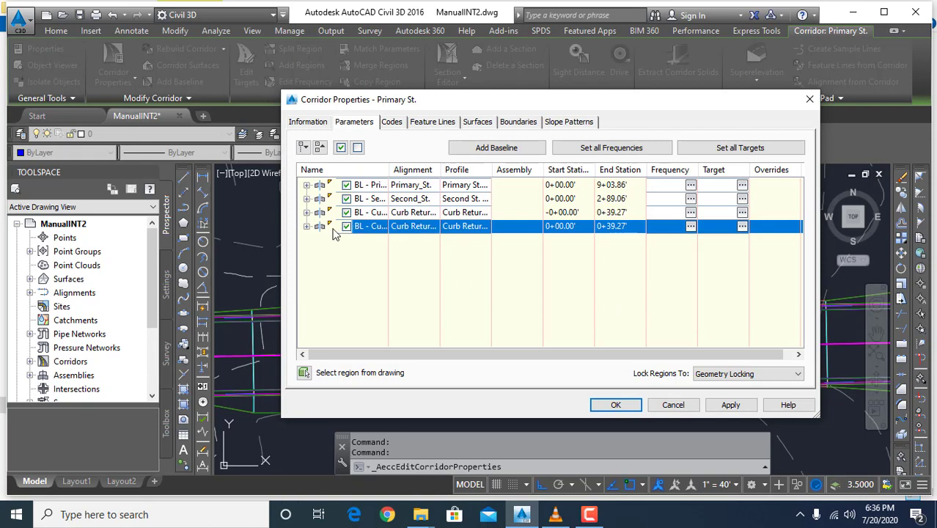
left_click(307, 227)
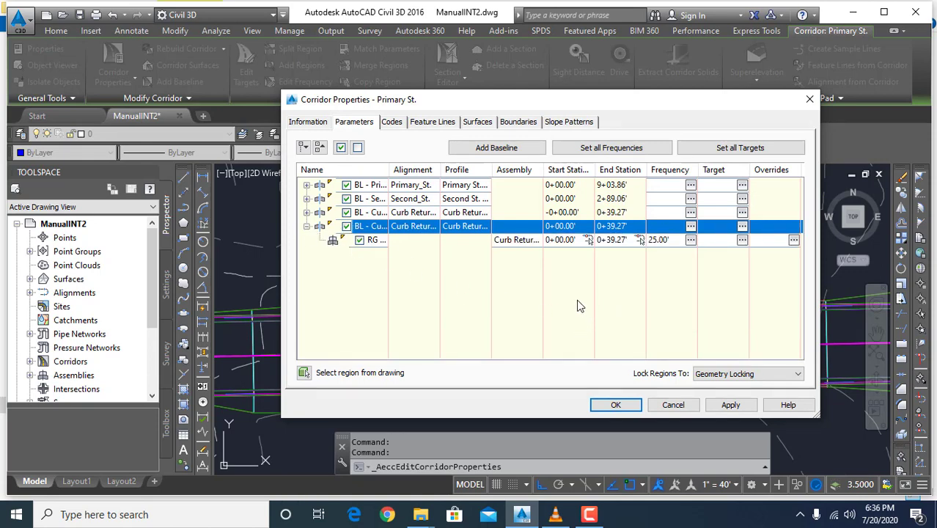
Step: Set the curve increment of the Curb Return West region's assembly frequency to 5 feet
left_click(690, 242)
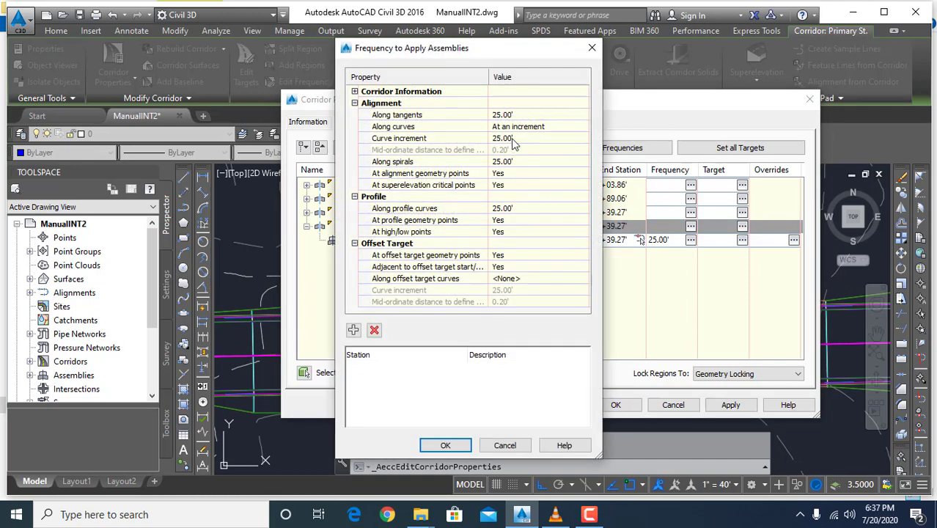
left_click(514, 138)
type("5")
left_click(446, 445)
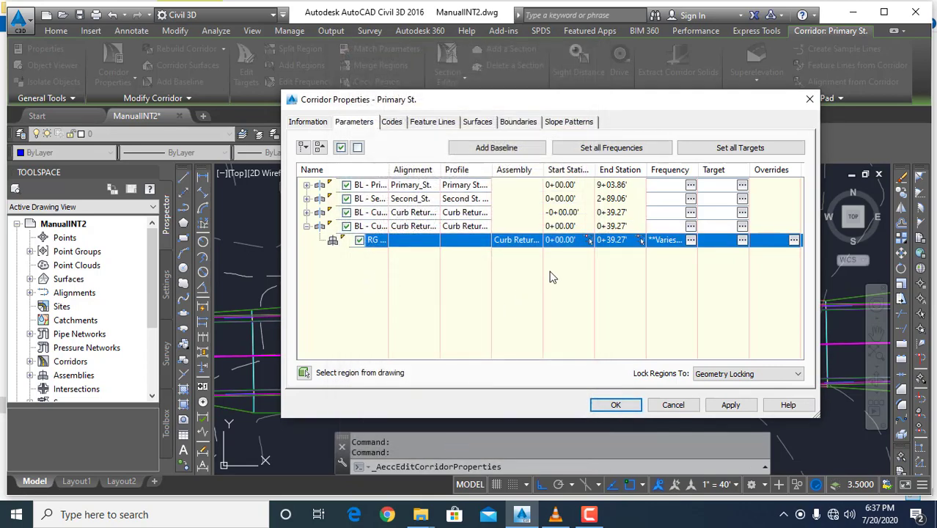
Step: Set the Daylight RT target surface of the Curb Return West region to EG
left_click(742, 241)
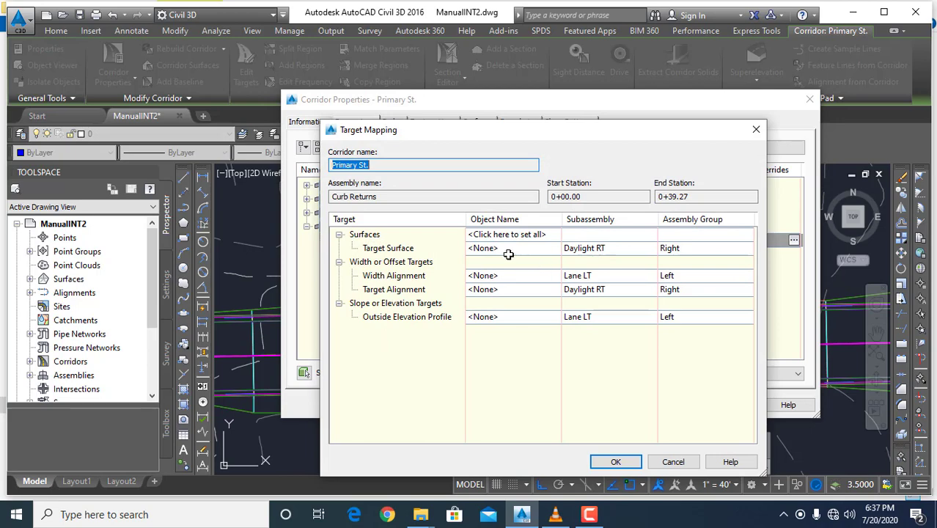
left_click(505, 249)
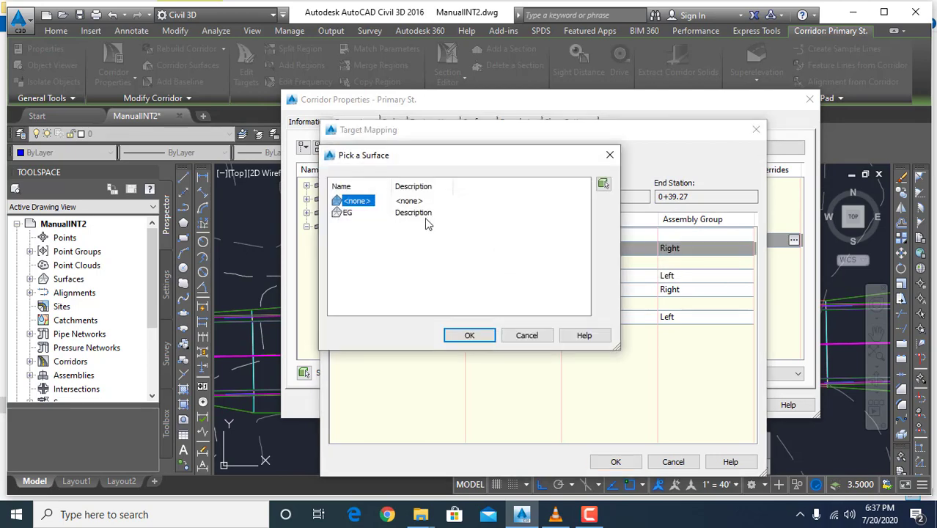
left_click(346, 212)
left_click(469, 335)
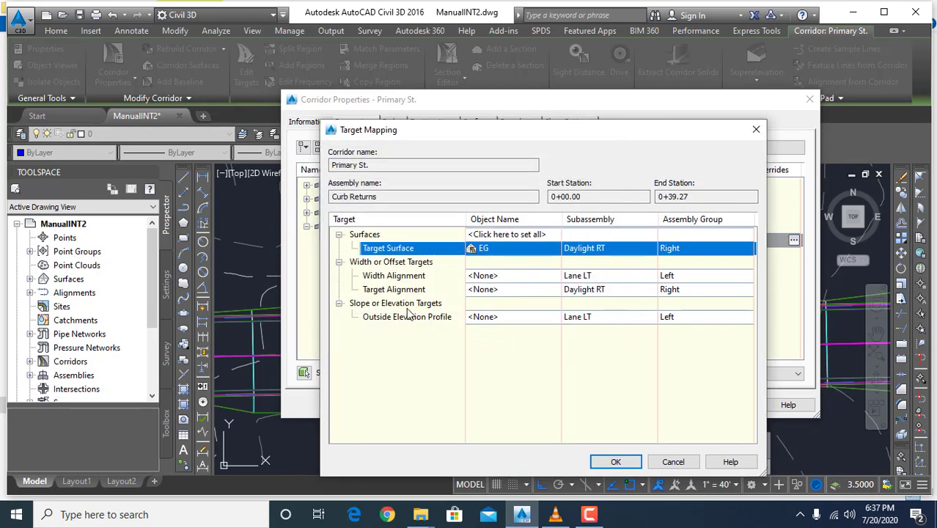
Step: Set the Lane LT width targets of the Curb Return West region to the Primary_St. and Second_St. alignments
left_click(510, 276)
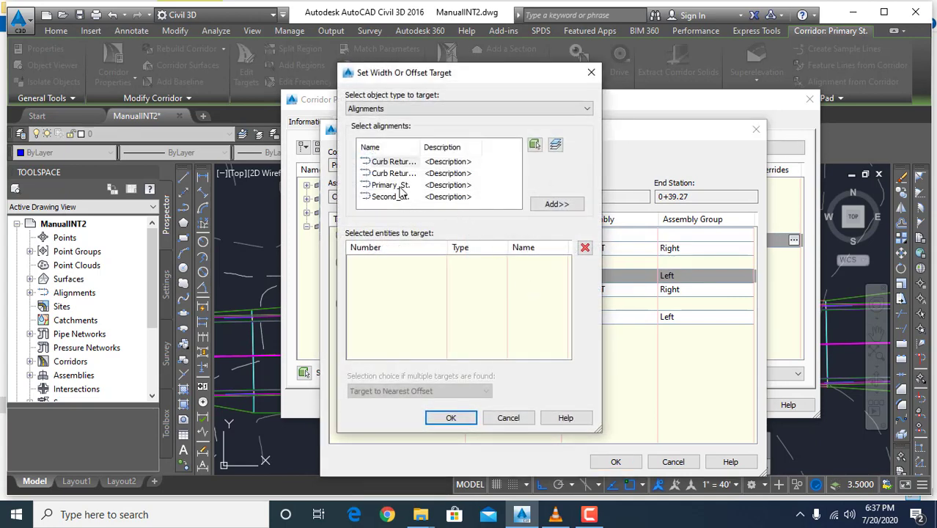
left_click(399, 186)
left_click(551, 203)
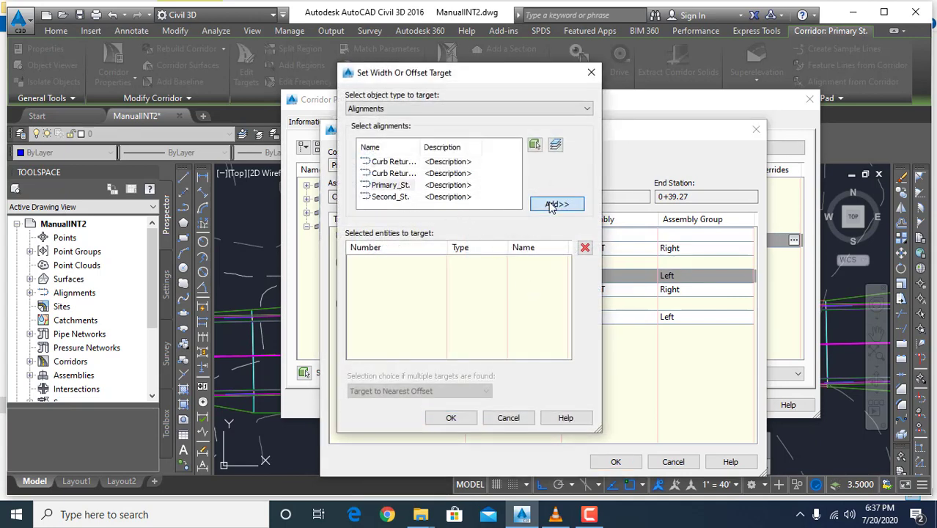
left_click(393, 198)
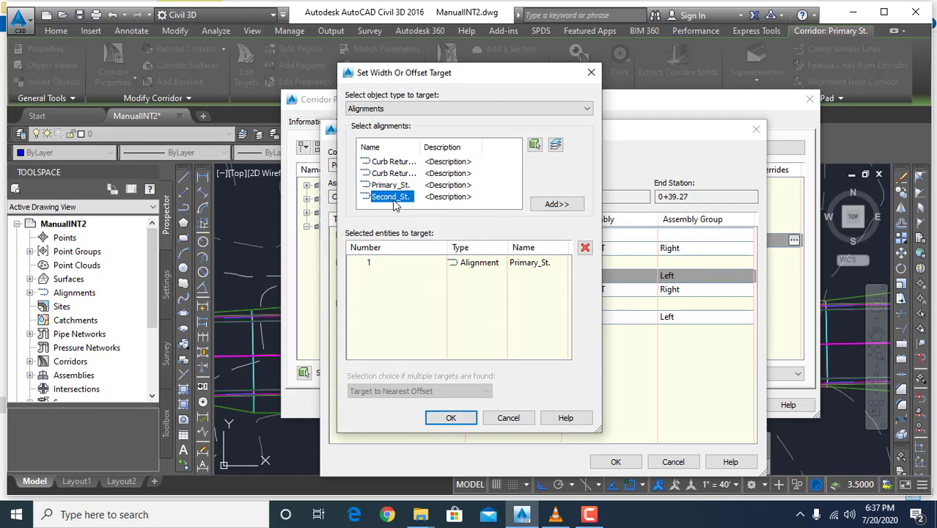
left_click(555, 203)
left_click(451, 417)
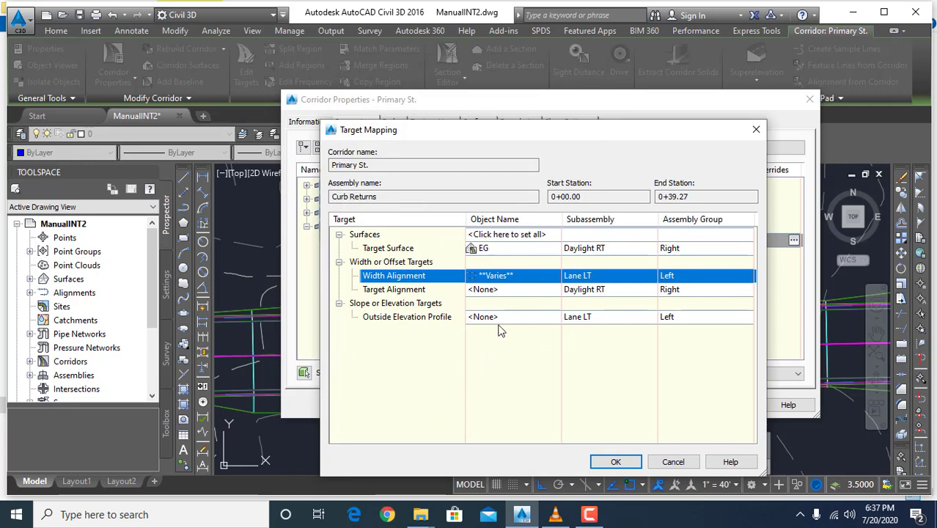
Step: Set the Lane LT outside elevation targets of the Curb Return West region to the Primary St. FG and Second St. FG profiles
left_click(506, 318)
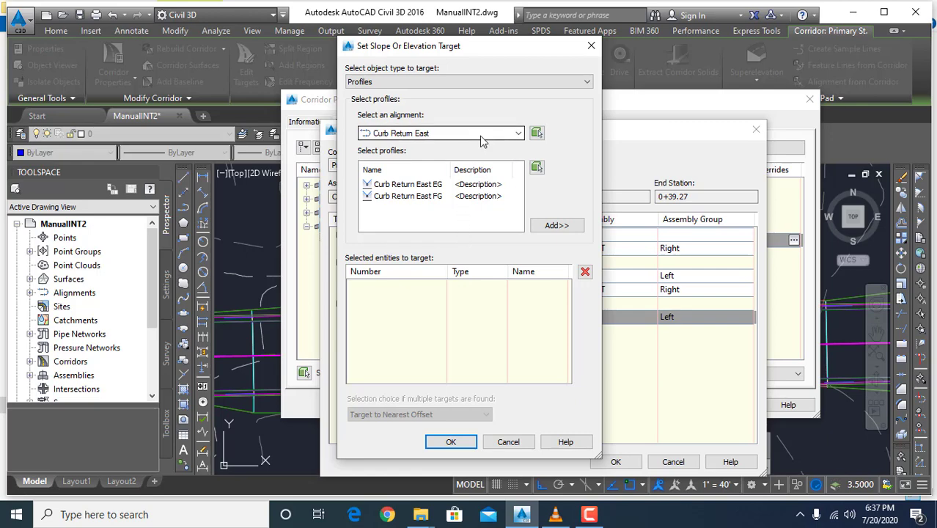
left_click(473, 134)
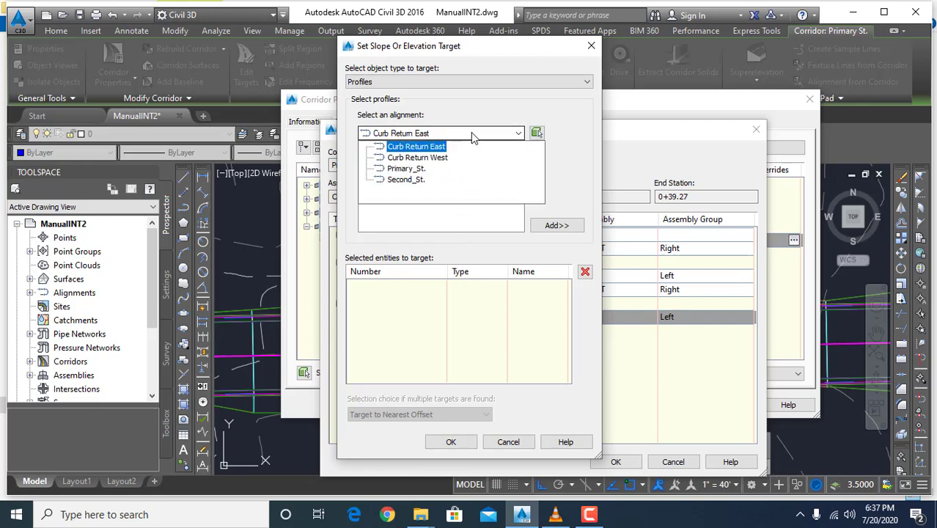
left_click(422, 170)
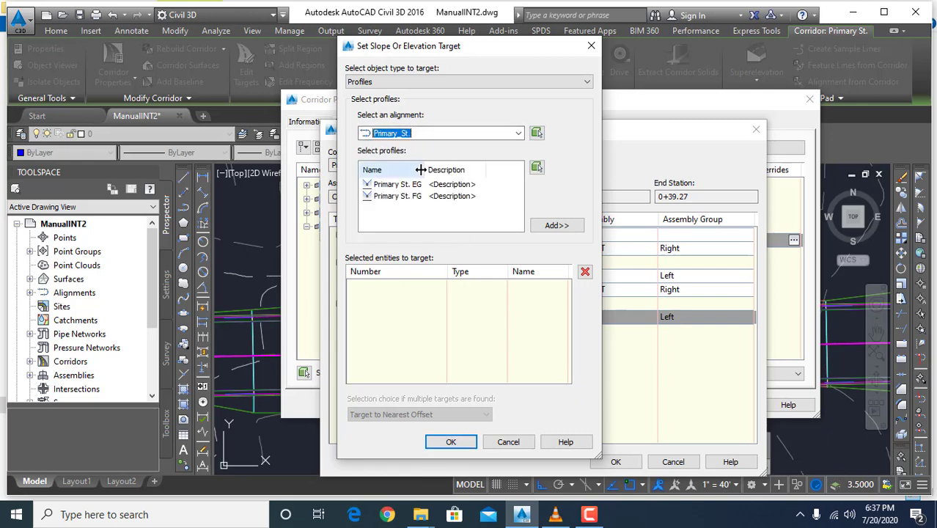
left_click(414, 199)
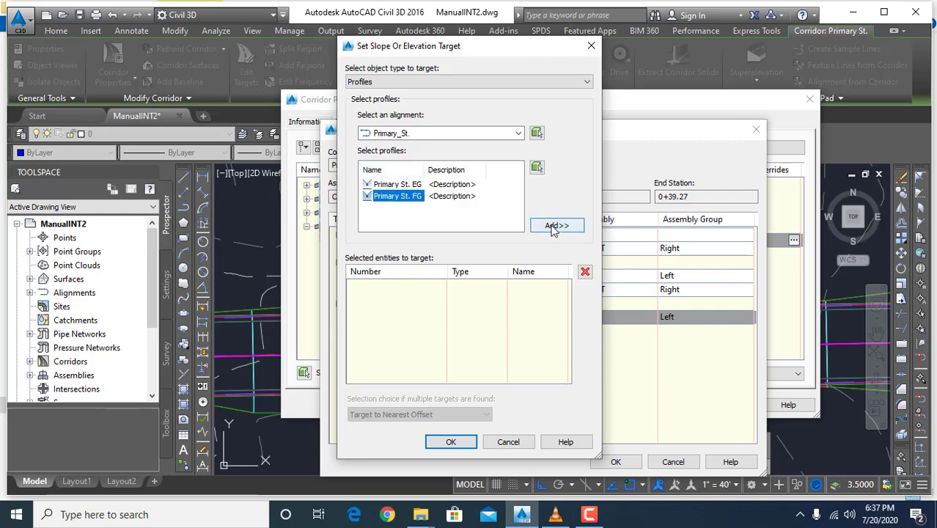
left_click(555, 225)
left_click(462, 134)
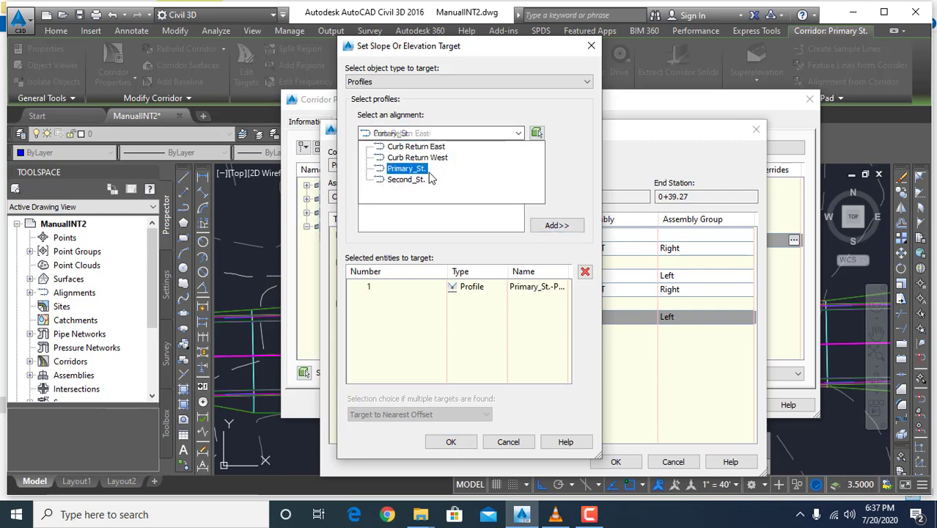
left_click(406, 184)
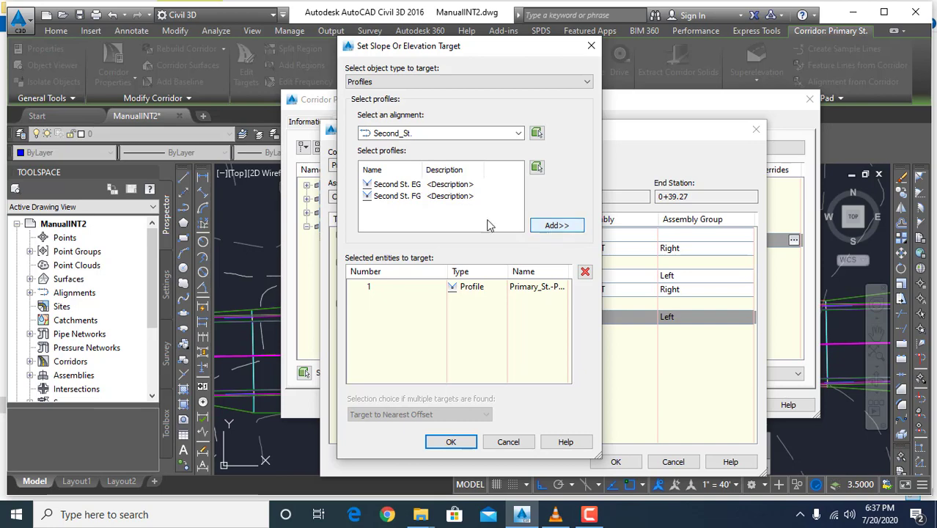
left_click(411, 198)
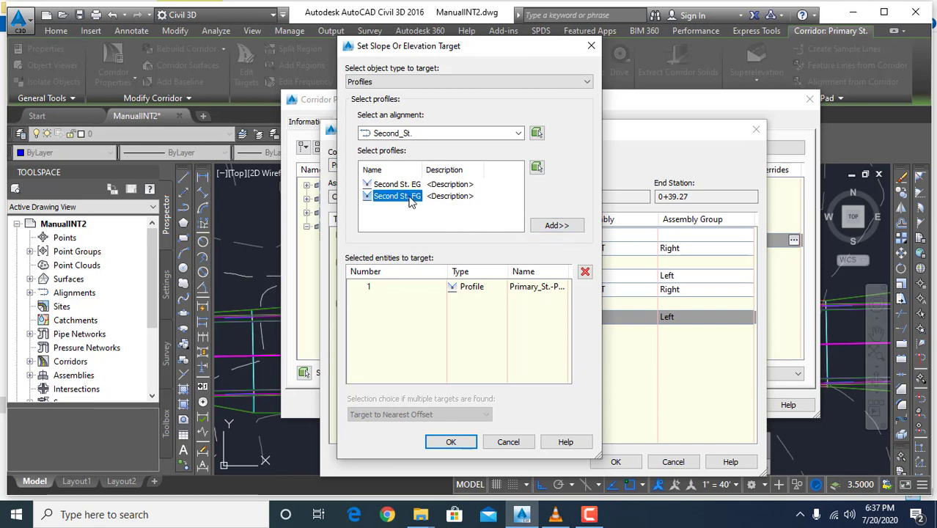
left_click(547, 225)
left_click(450, 441)
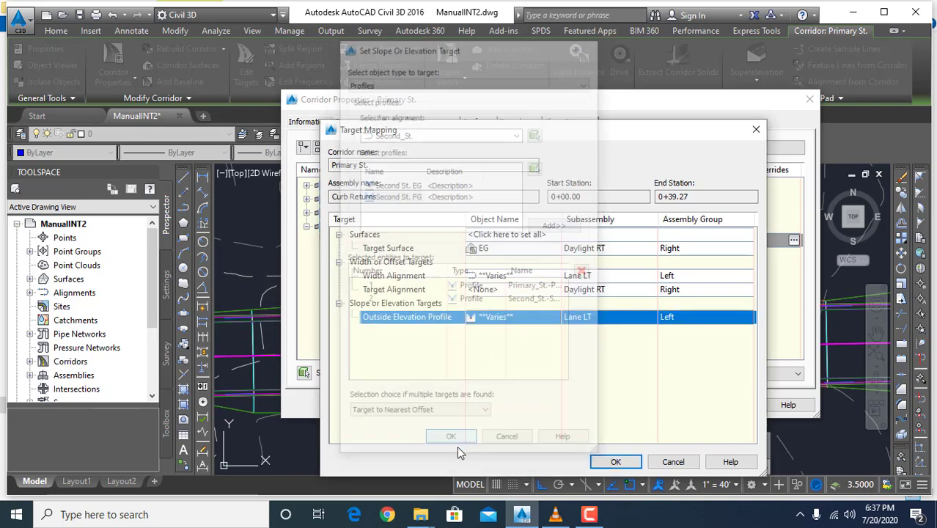
left_click(614, 460)
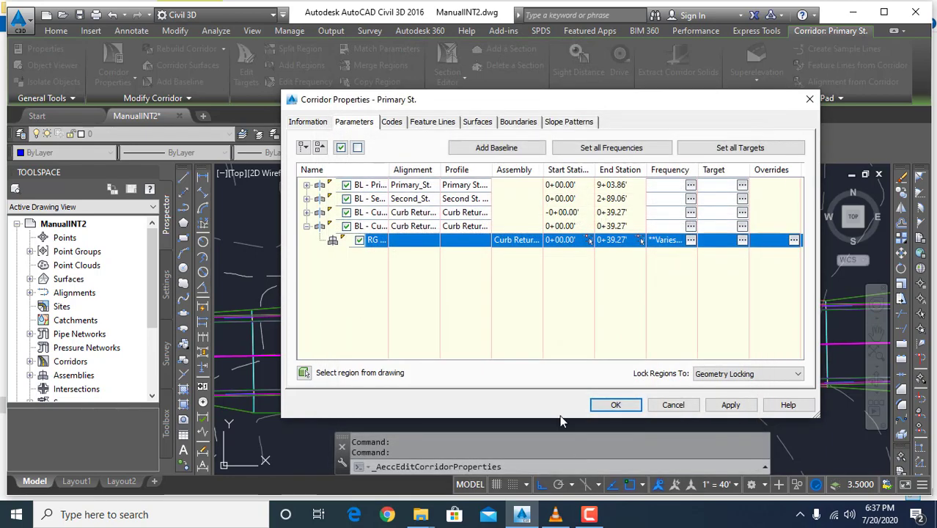
Step: Apply the corridor property changes, rebuild the Primary St. corridor and clear its selection
left_click(627, 409)
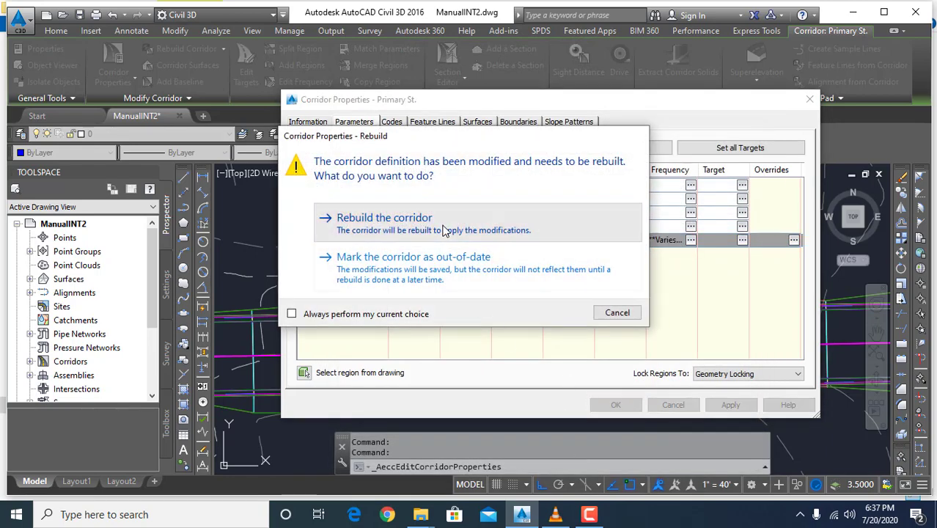
left_click(444, 227)
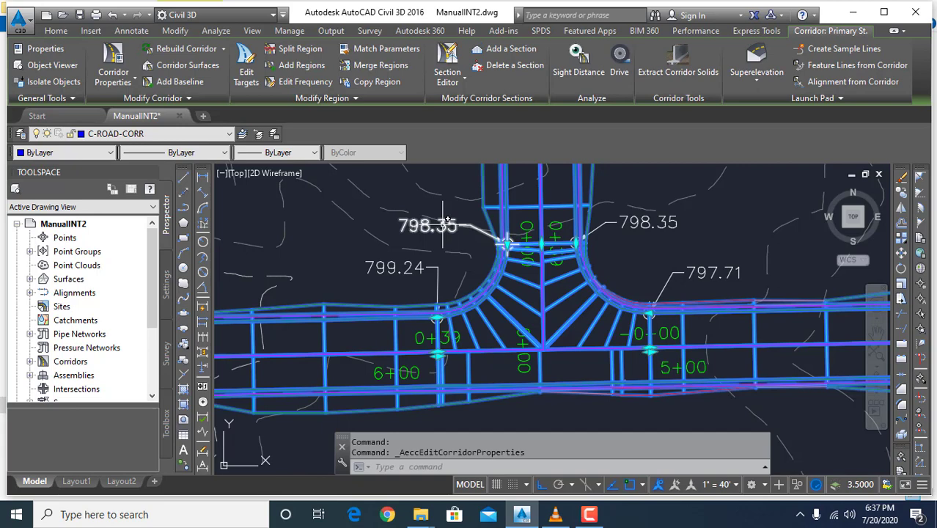
key("Escape")
Step: Examine the Primary St. corridor's intersection area in 3D in the Object Viewer using the 3dWireframe visual style
mouse_move(523, 311)
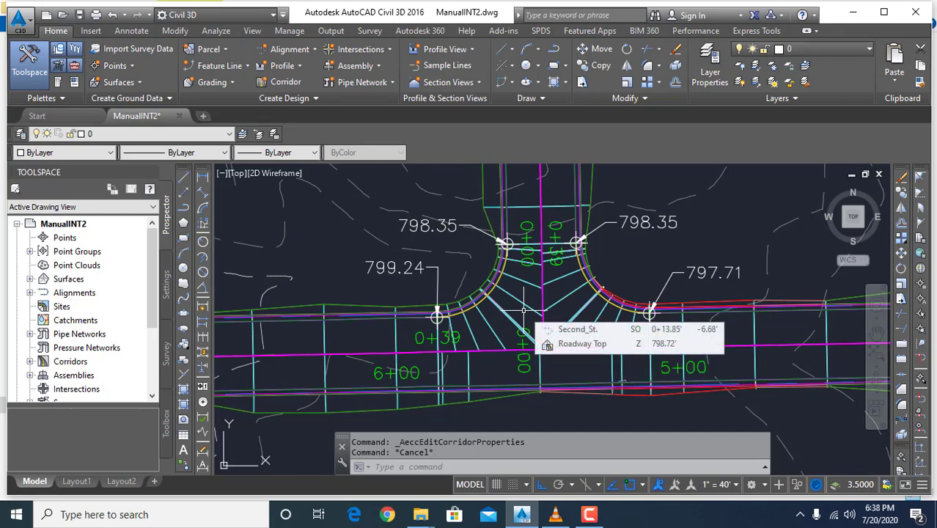
left_click(576, 313)
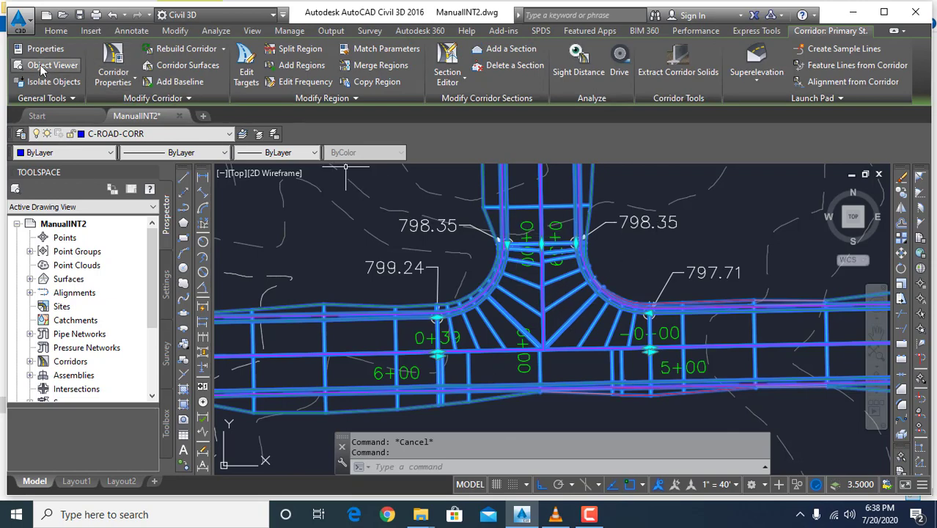
left_click(42, 65)
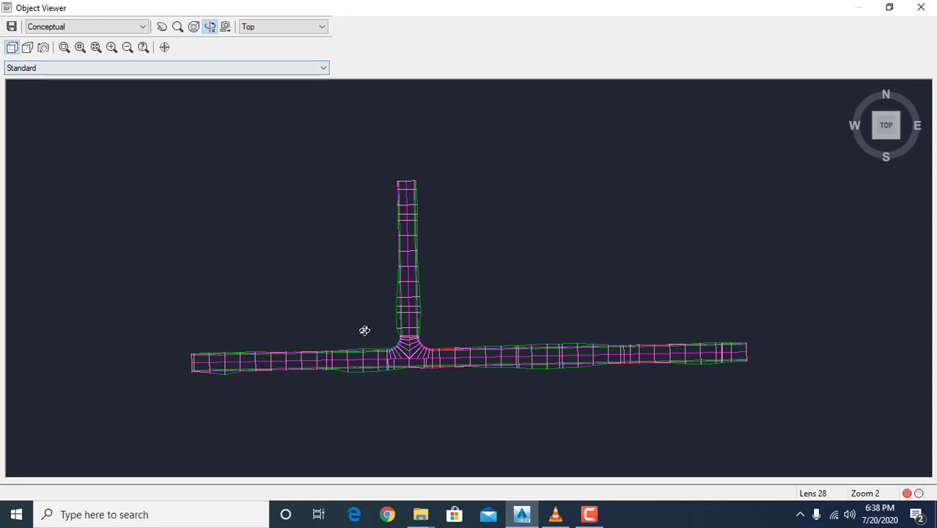
left_click(898, 141)
left_click_drag(429, 171, 418, 176)
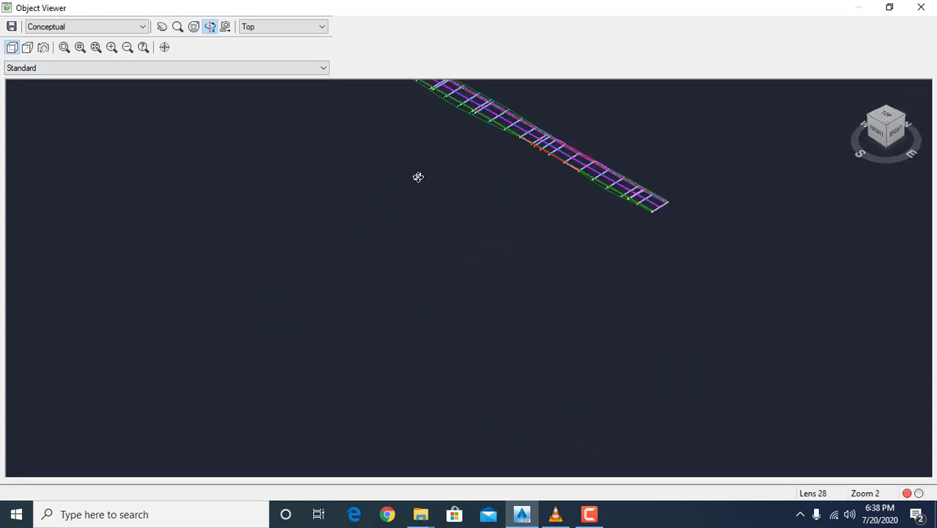
mouse_move(522, 344)
left_mouse_down()
mouse_move(537, 324)
mouse_move(431, 190)
mouse_move(431, 218)
mouse_move(504, 345)
left_mouse_up()
scroll(504, 345, "up", 10)
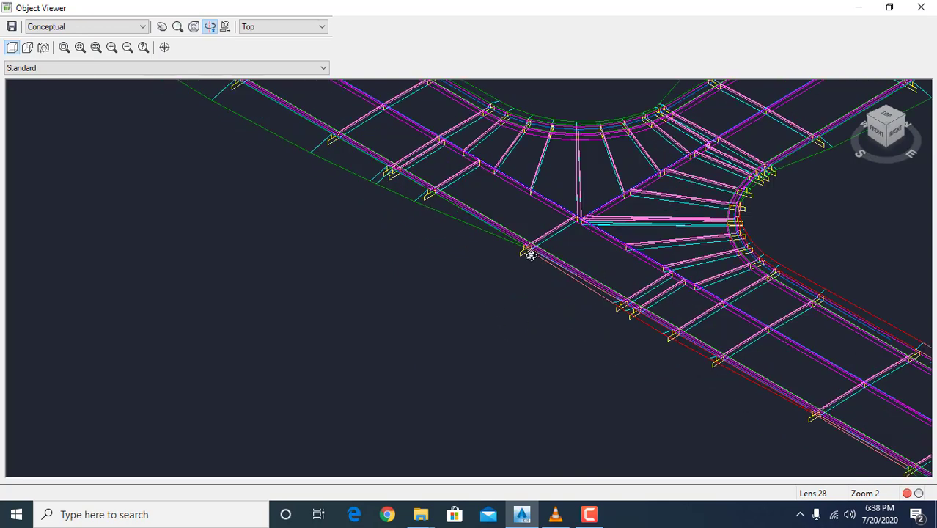
left_click(82, 28)
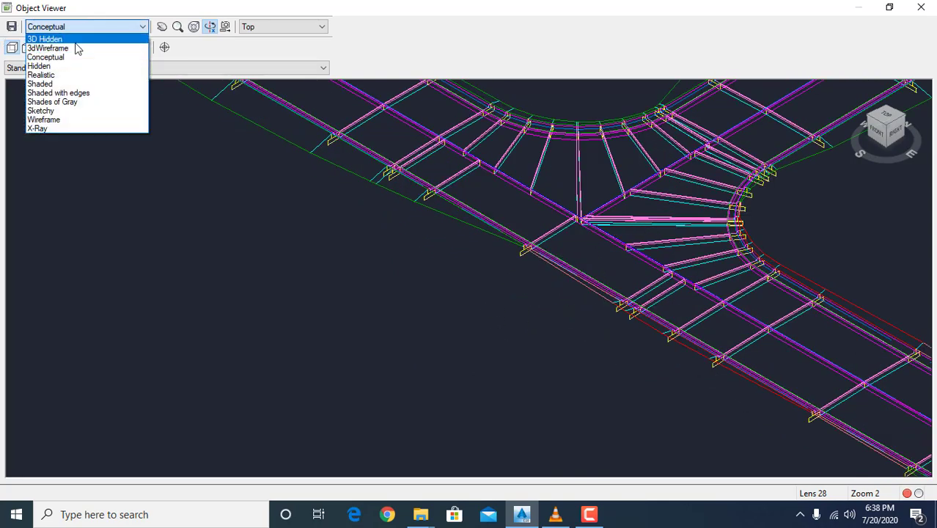
left_click(48, 49)
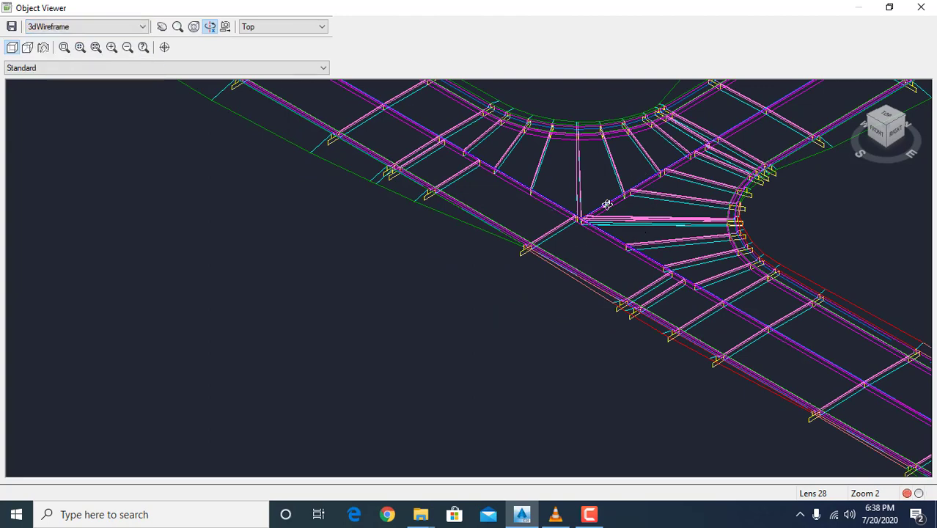
left_click_drag(719, 290, 600, 301)
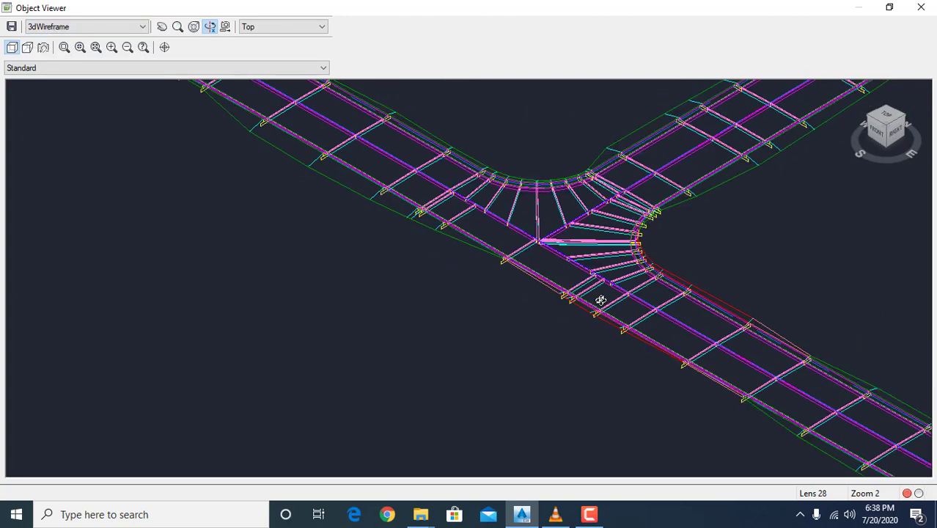
right_click(596, 204)
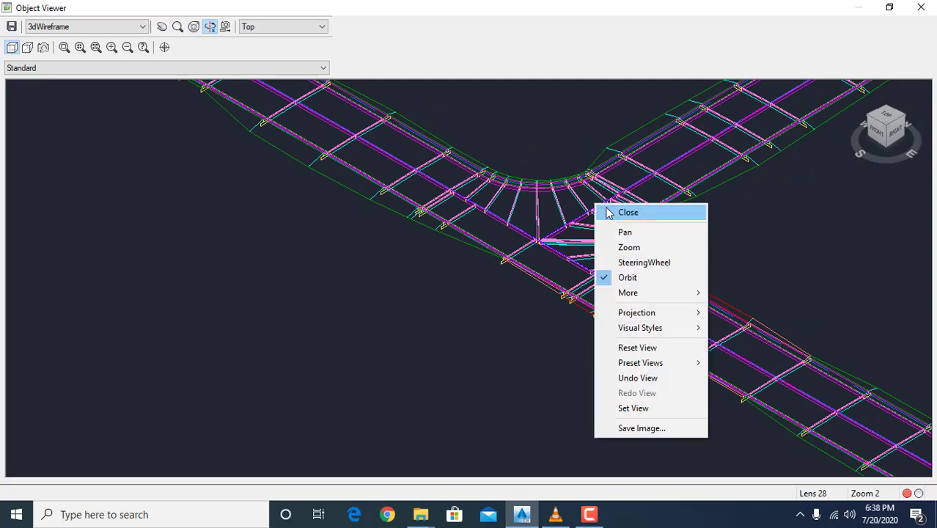
left_click(609, 211)
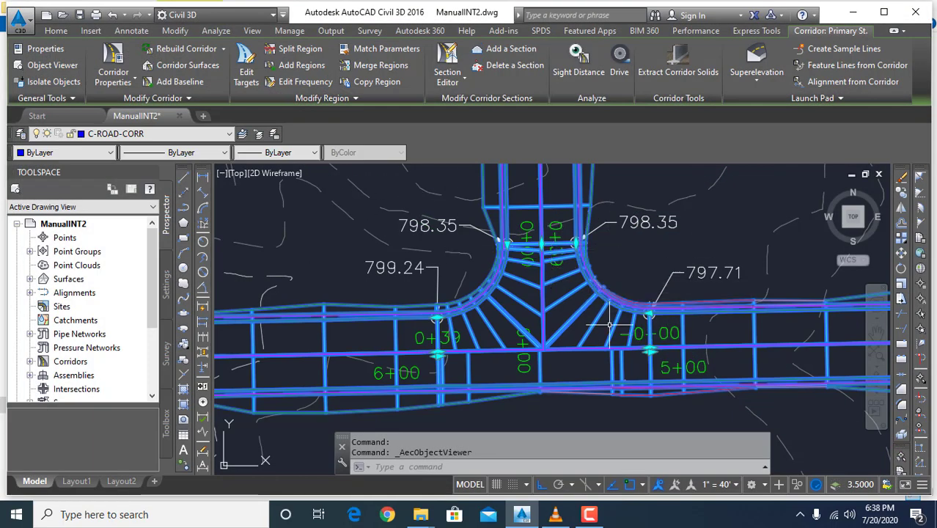
Step: Set the surface style of the Primary St. corridor's Roadway Top surface to Contours 1' and 5' (Design)
left_click(183, 65)
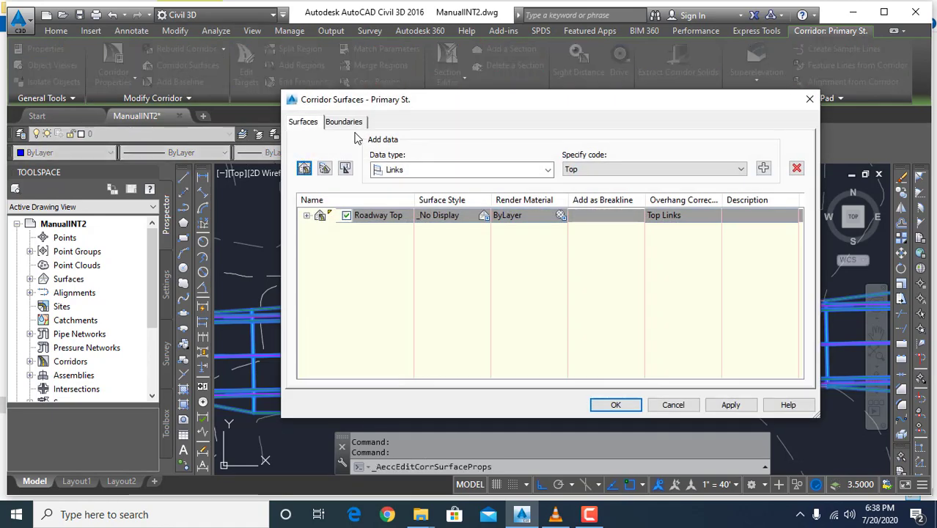
left_click(459, 212)
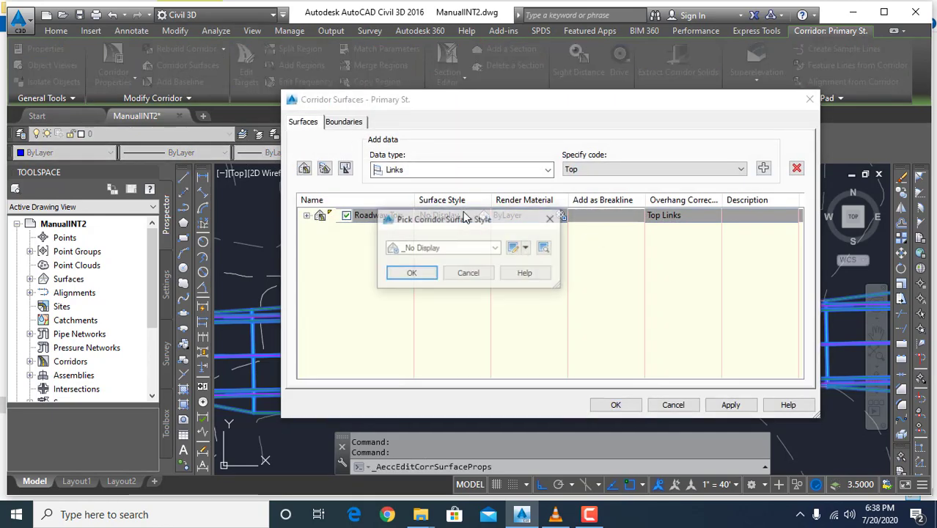
left_click(462, 249)
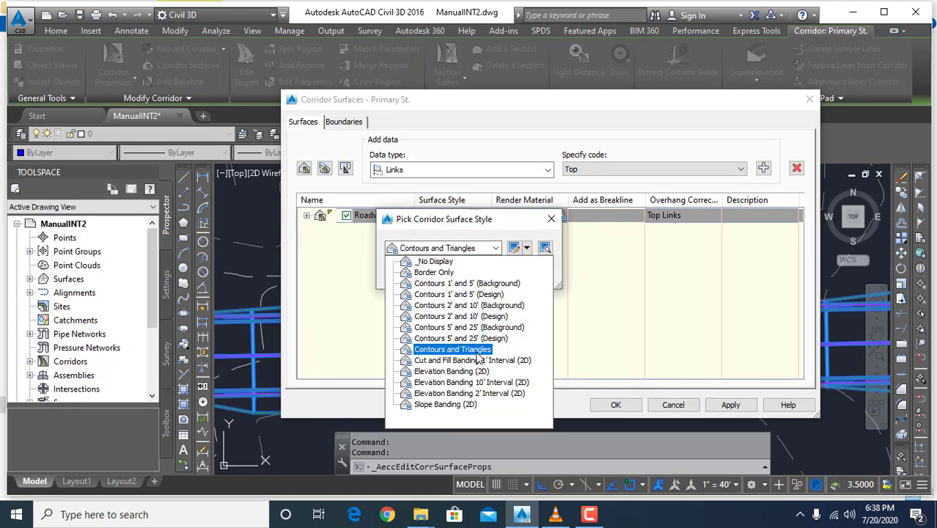
left_click(479, 296)
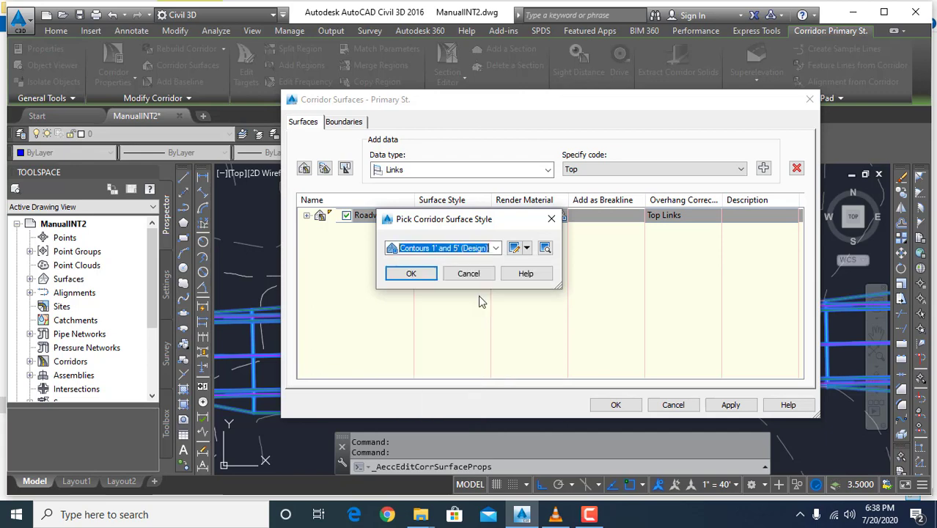
left_click(416, 276)
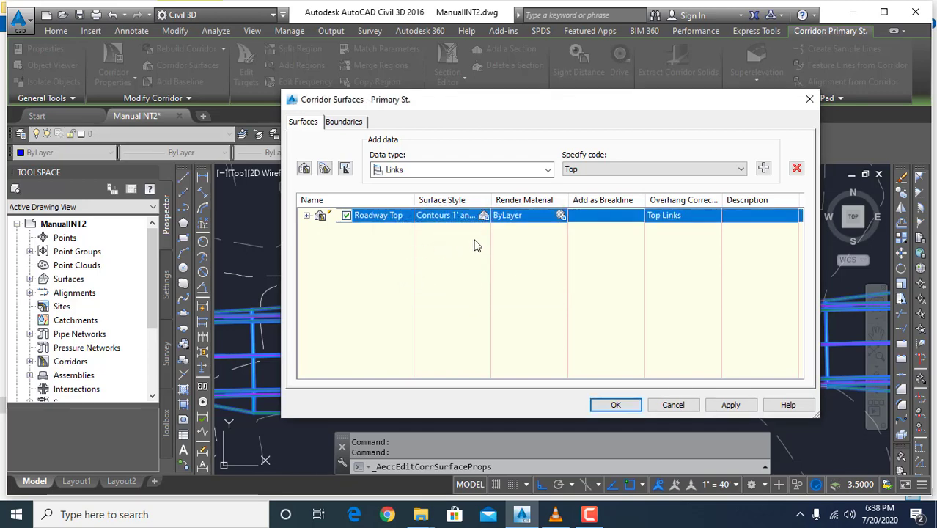
Step: Add the corridor extents as outer boundary of the Roadway Top surface, accept the corridor surface changes and rebuild the corridor
left_click(345, 122)
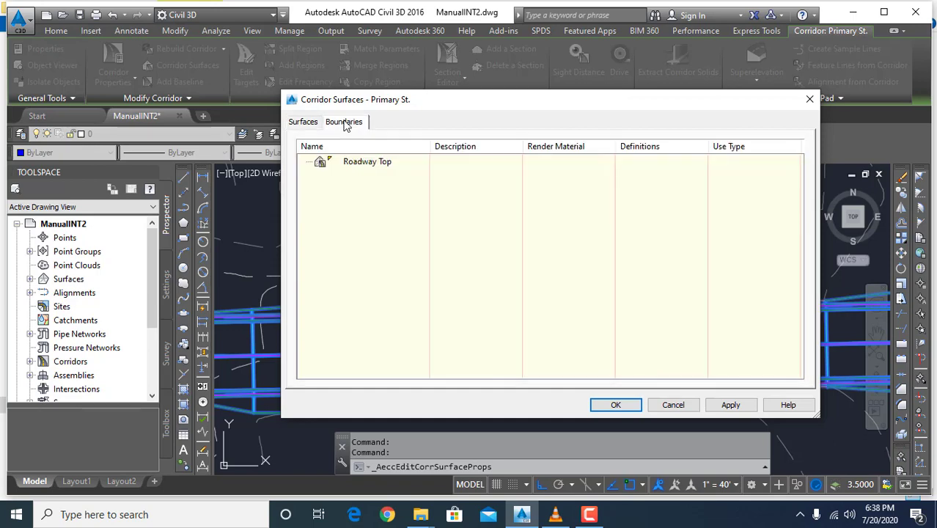
left_click(359, 165)
right_click(360, 167)
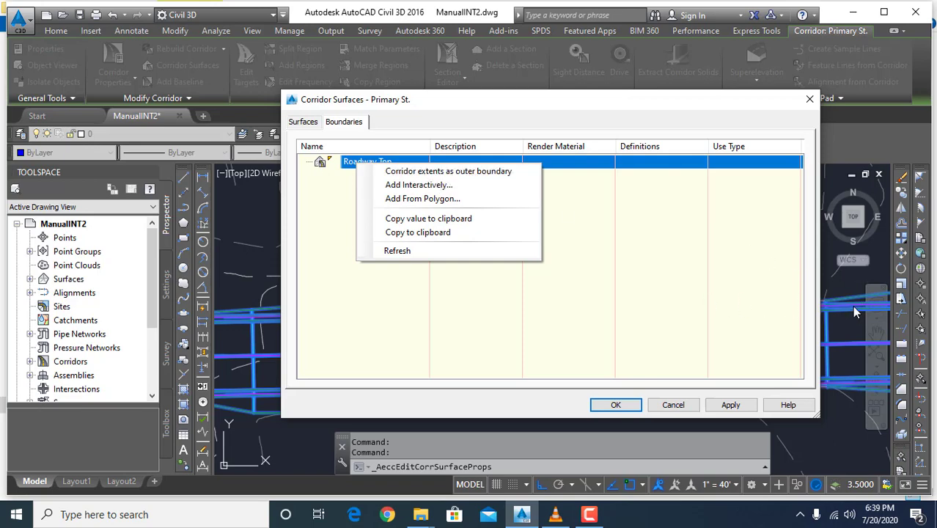
left_click(486, 173)
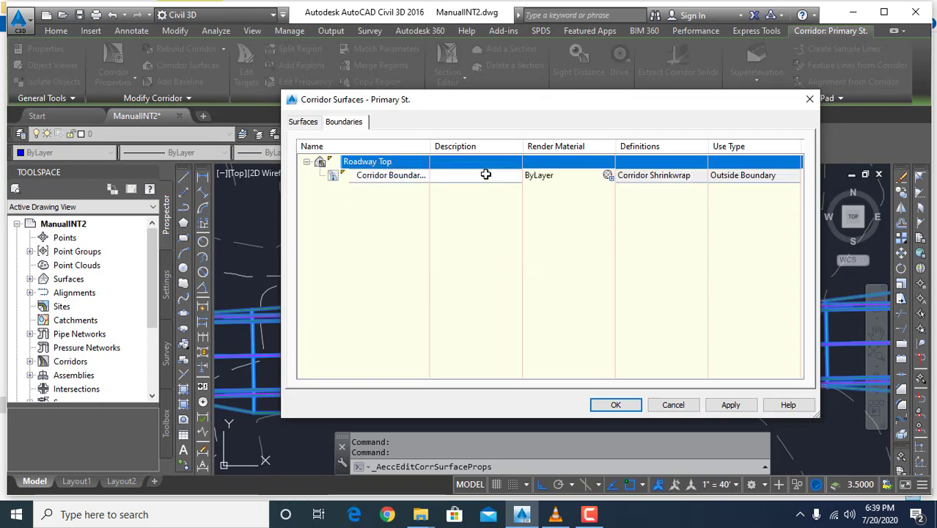
left_click(603, 404)
left_click(438, 232)
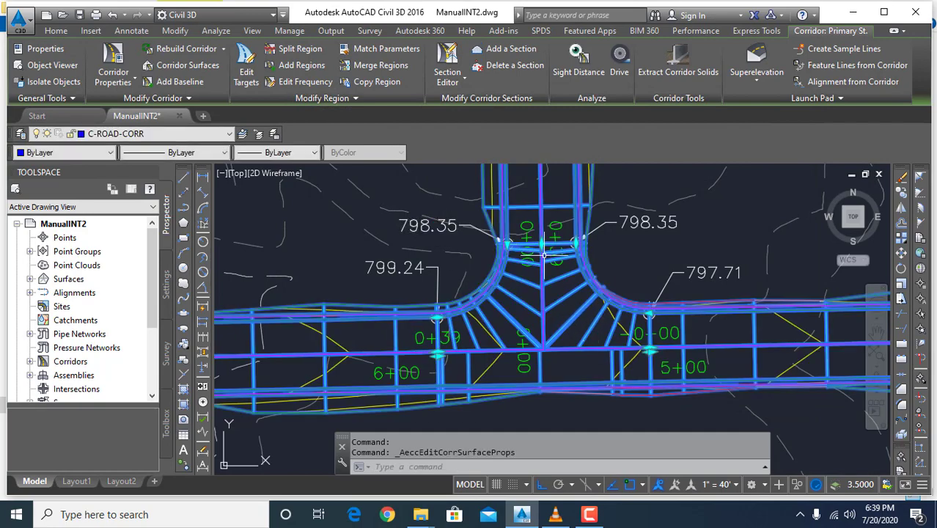
Step: Clear the corridor selection and change the Roadway Top surface's style to Contours and Triangles in its surface properties
scroll(578, 312, "down", 3)
scroll(531, 331, "up", 2)
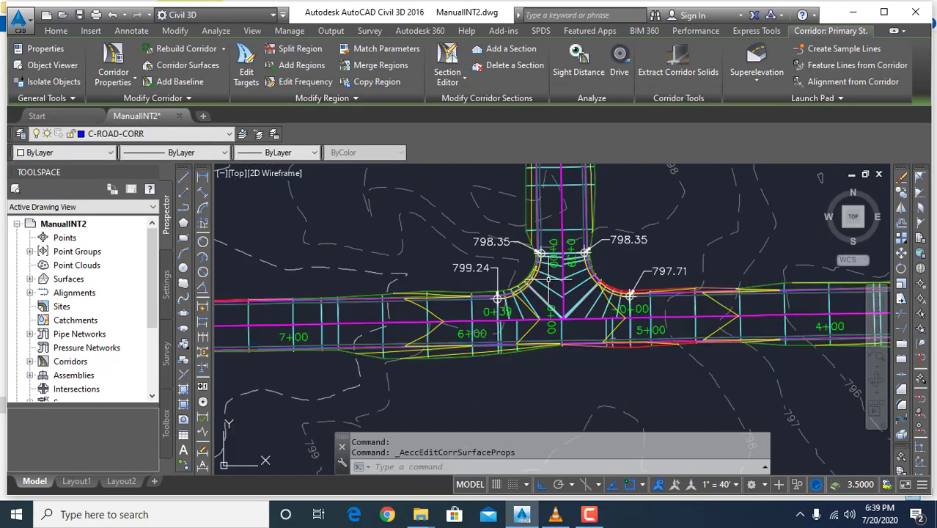
key("Escape")
key("Escape")
left_click(531, 331)
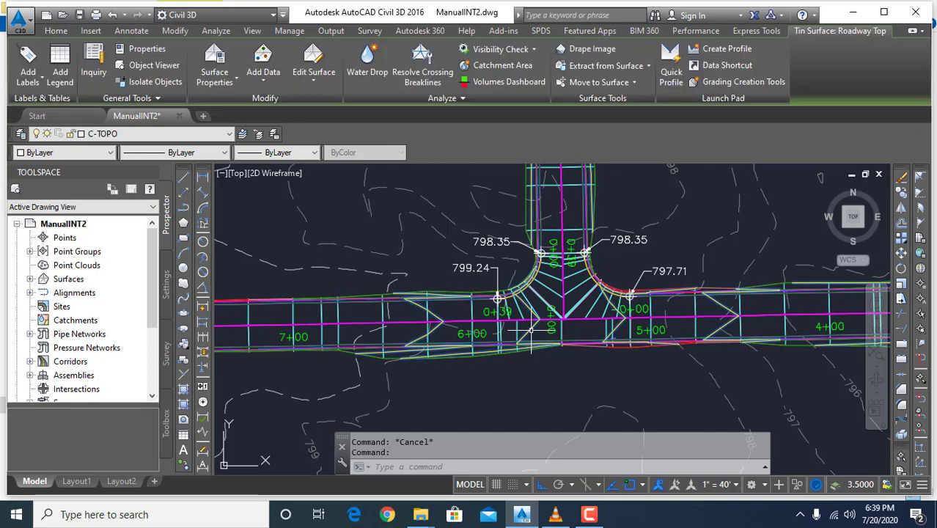
right_click(546, 330)
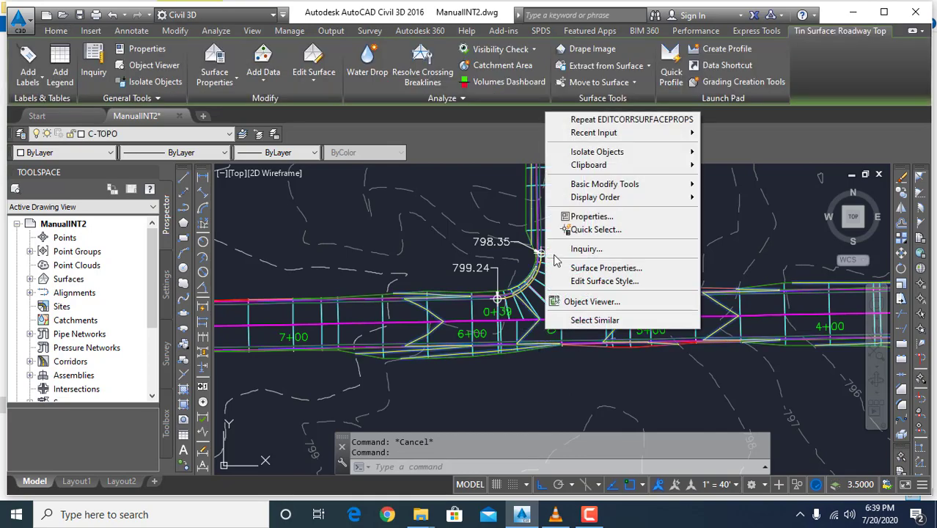
left_click(602, 267)
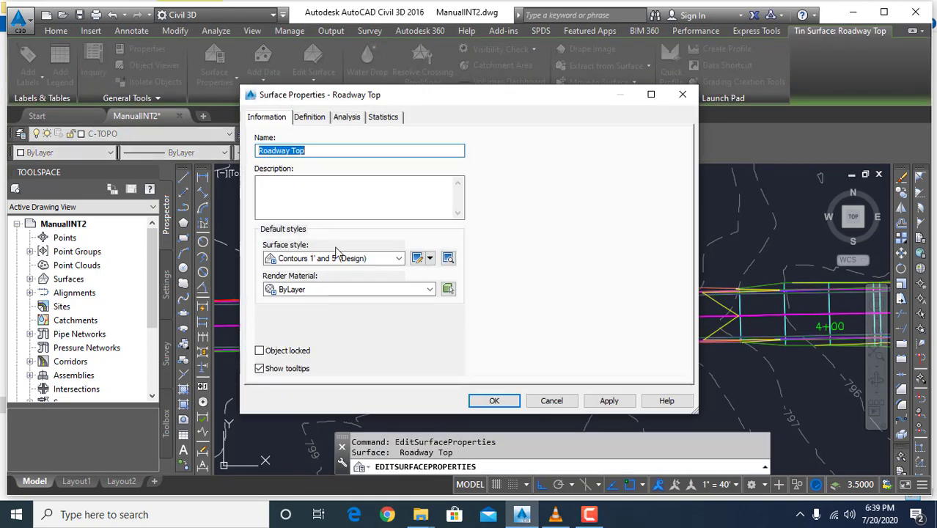
left_click(341, 258)
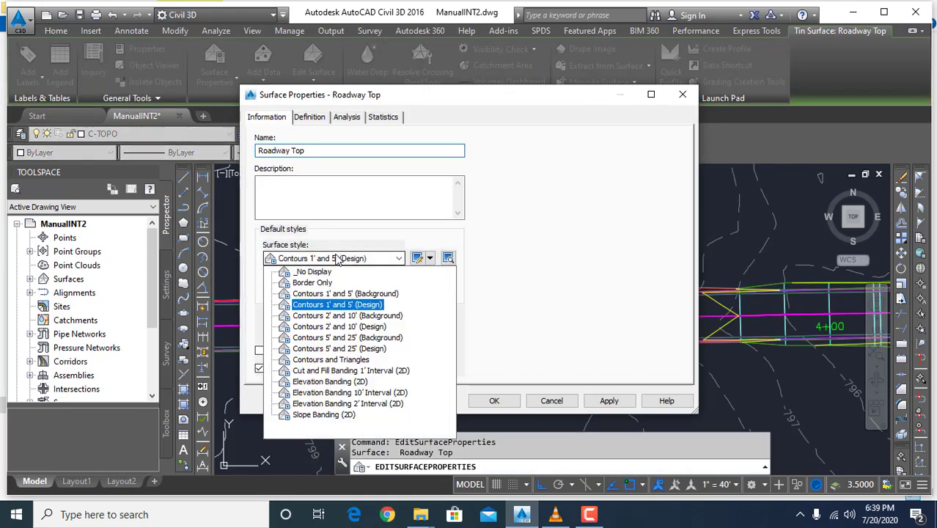
left_click(350, 359)
left_click(490, 401)
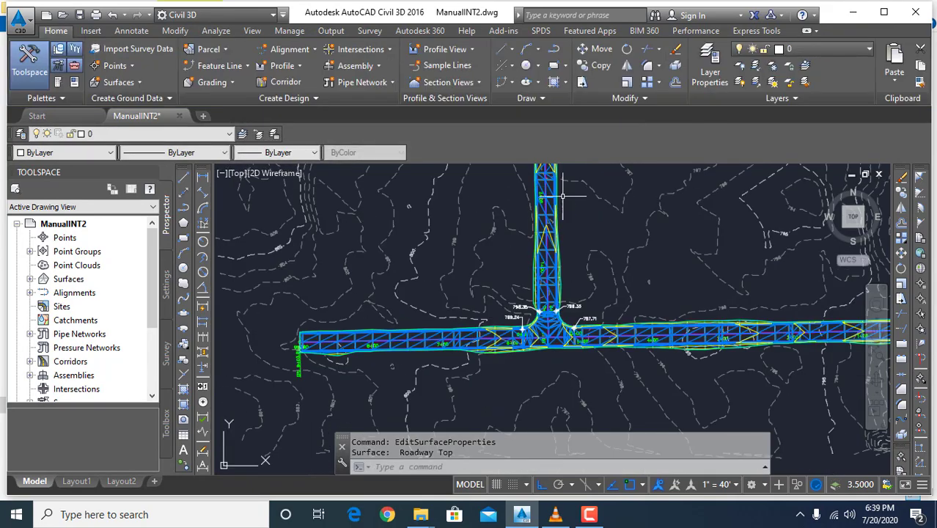
Step: Show the Roadway Top surface in the Object Viewer with the Conceptual visual style
scroll(552, 257, "down", 5)
scroll(559, 206, "up", 8)
scroll(558, 206, "down", 3)
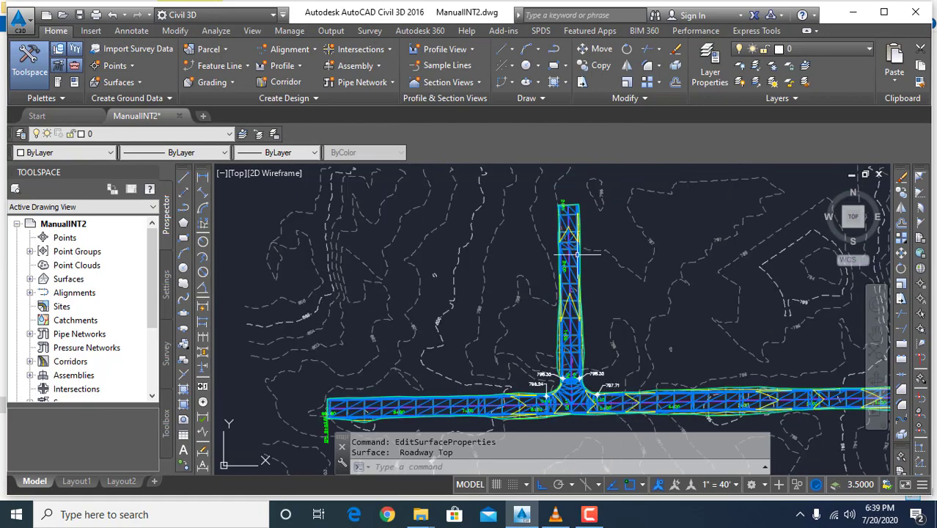
scroll(443, 272, "up", 2)
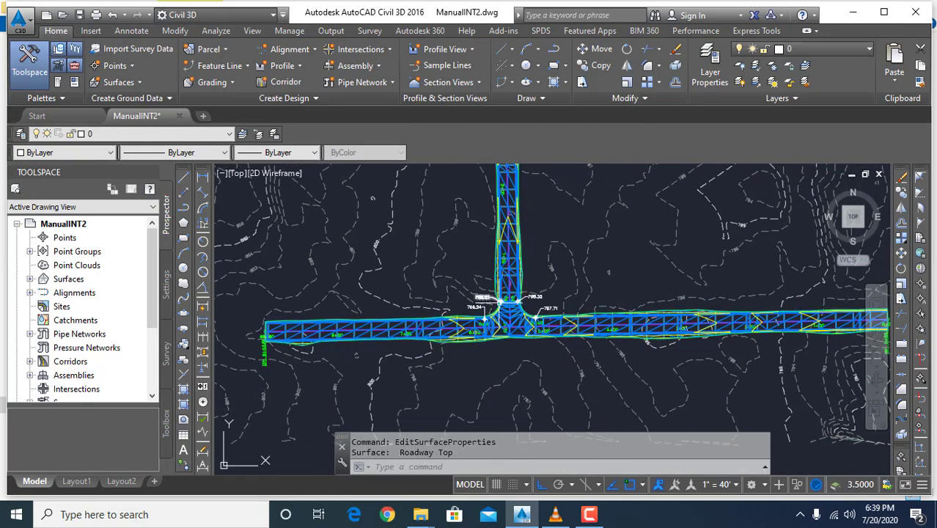
scroll(519, 332, "up", 4)
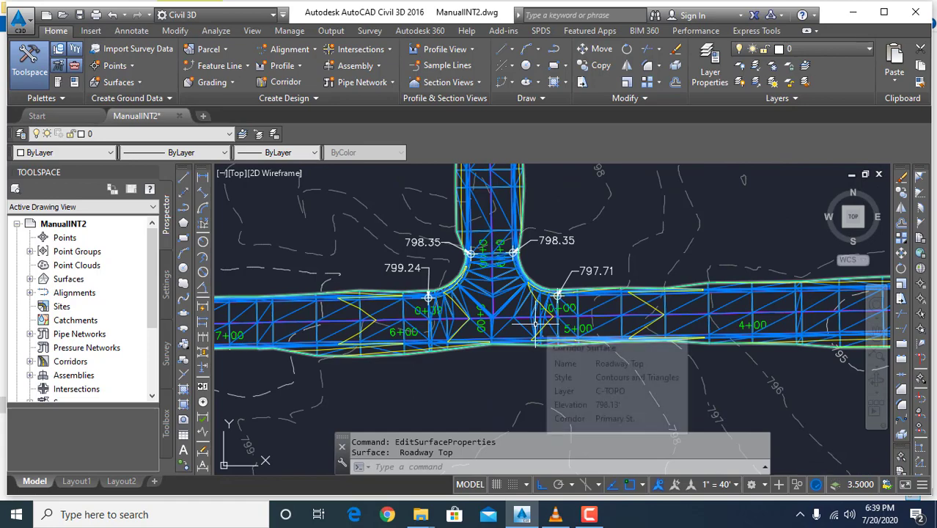
key("Escape")
key("Escape")
left_click(605, 300)
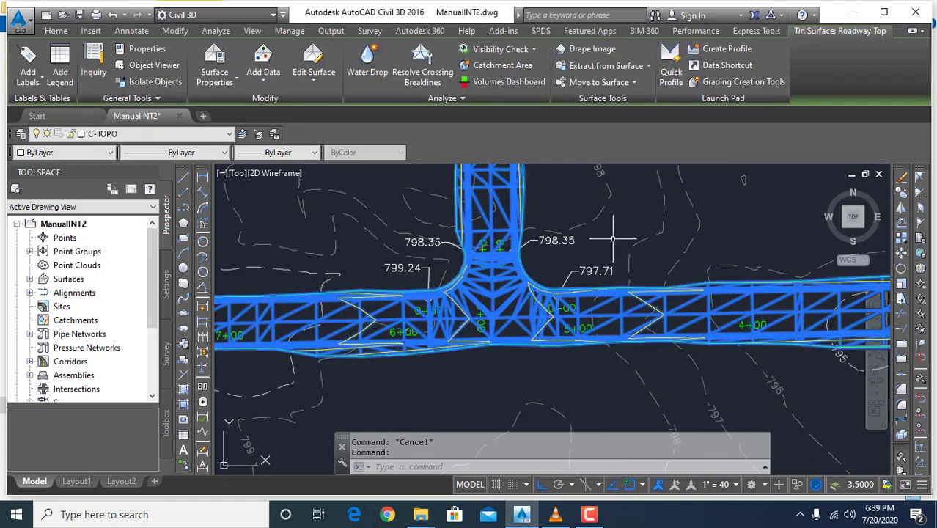
right_click(608, 245)
left_click(652, 435)
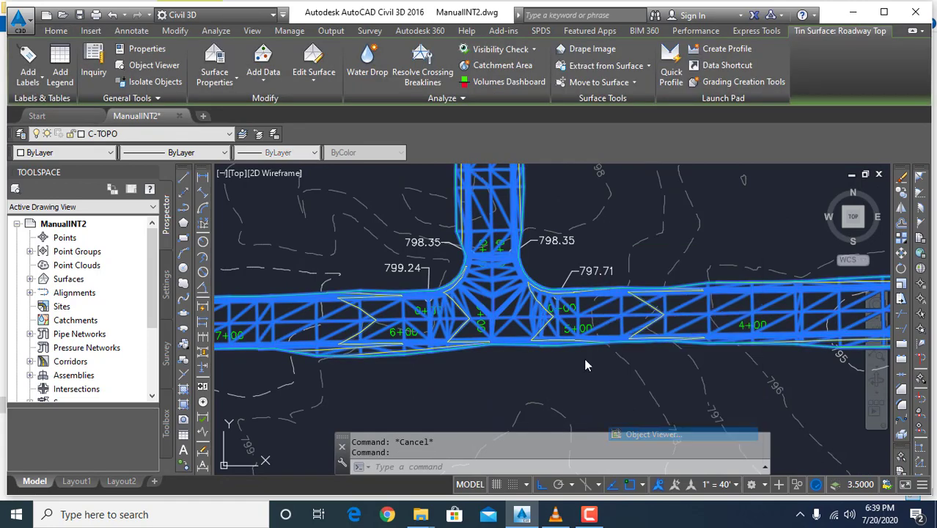
left_click_drag(420, 378, 375, 298)
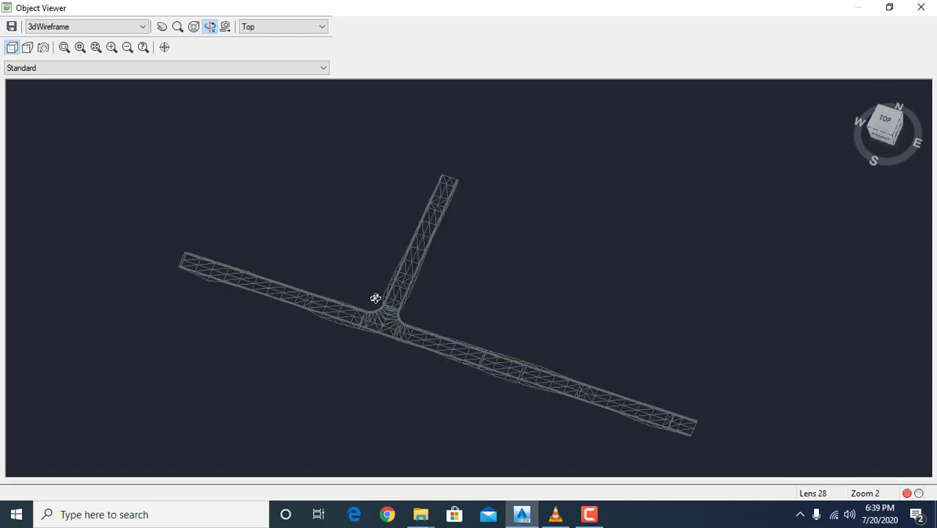
scroll(380, 310, "up", 2)
left_click(123, 28)
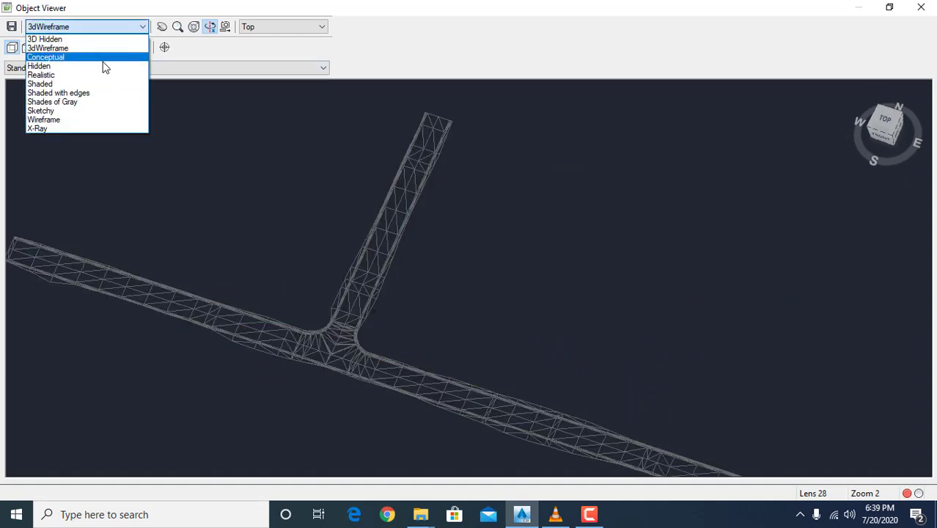
left_click(101, 57)
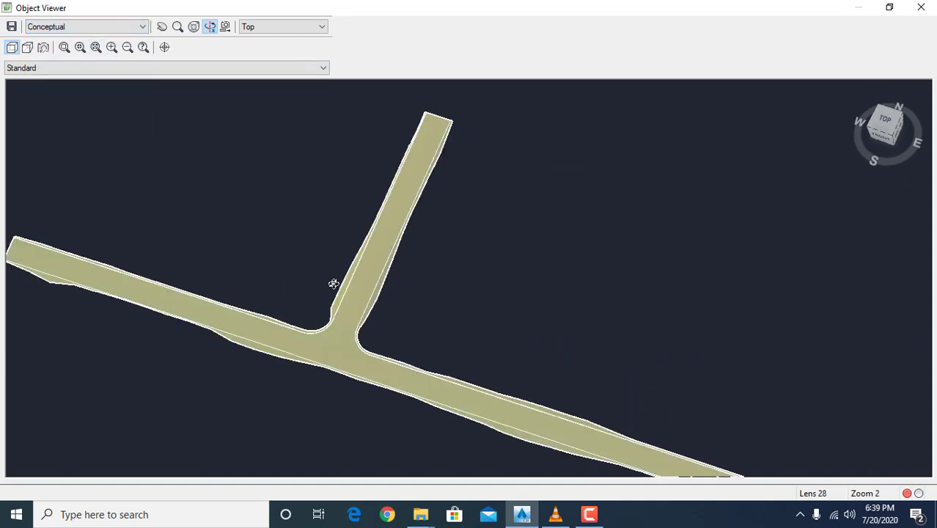
Step: Examine the Roadway Top surface's intersection, curb returns and side slopes in 3D from several angles, and close the Object Viewer
scroll(350, 237, "up", 1)
scroll(416, 199, "down", 3)
left_click_drag(475, 352, 339, 280)
scroll(381, 308, "up", 3)
scroll(283, 310, "up", 3)
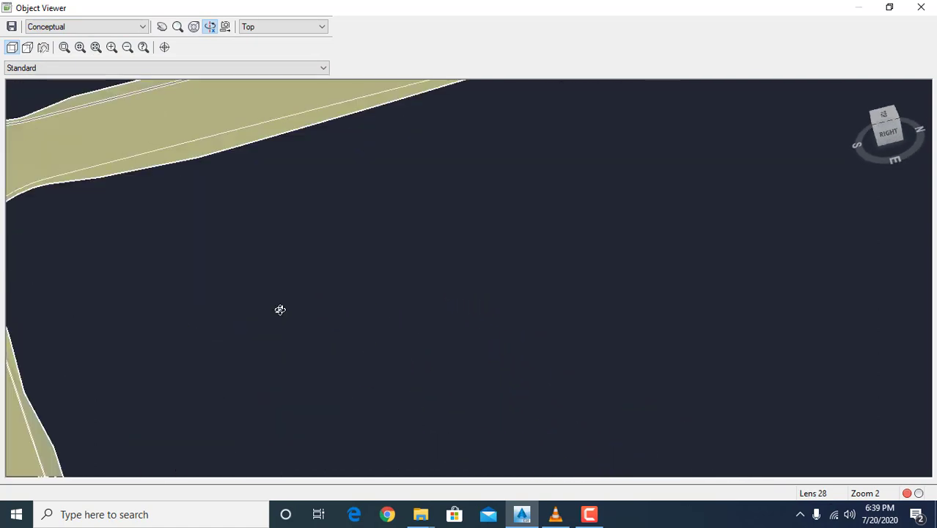
middle_click_drag(377, 283, 665, 200)
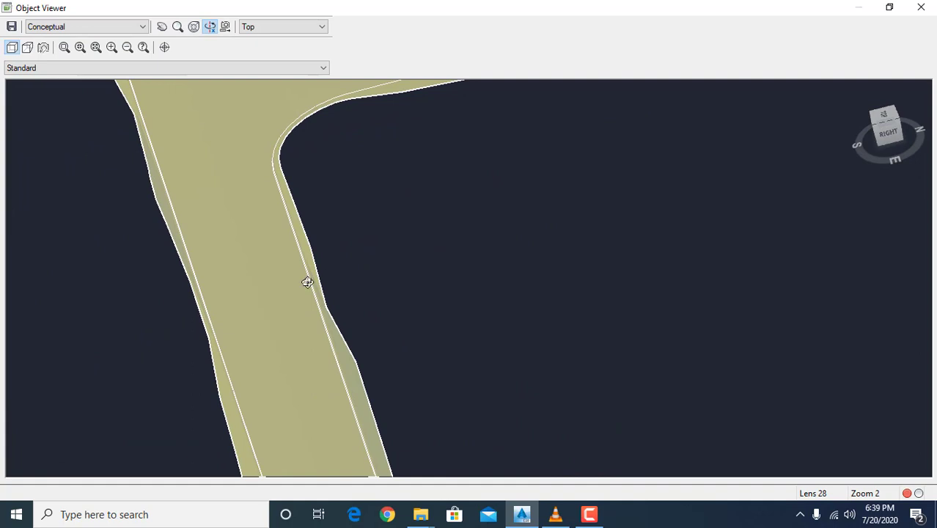
middle_click_drag(248, 238, 228, 228)
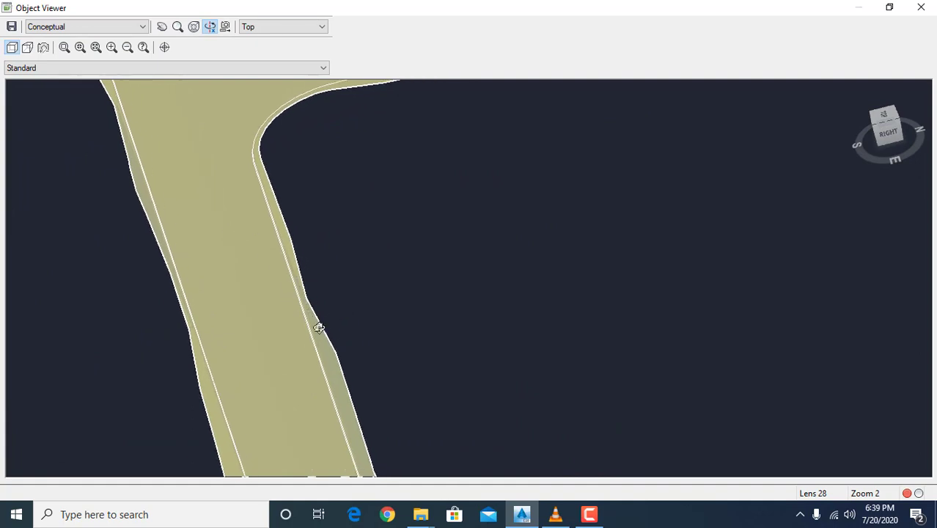
left_click_drag(269, 396, 578, 268)
scroll(578, 268, "down", 2)
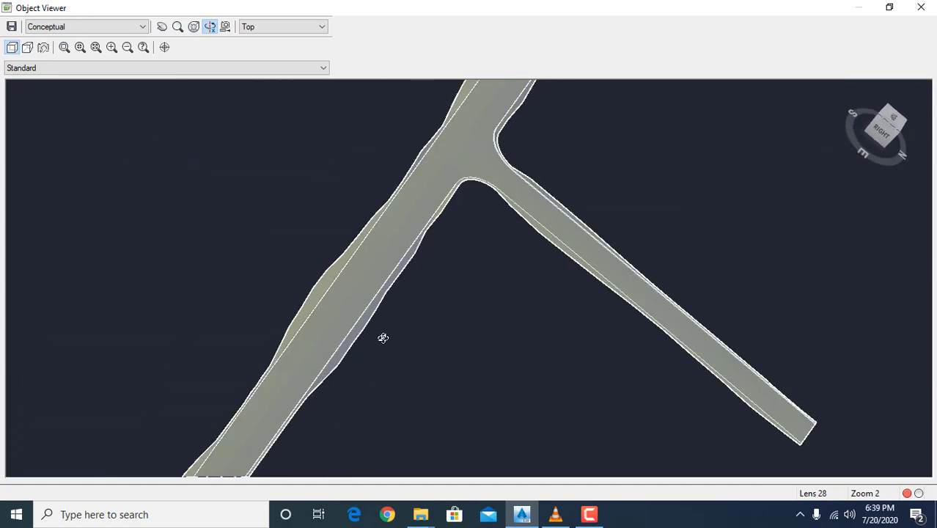
scroll(490, 279, "down", 2)
scroll(356, 357, "up", 2)
left_click_drag(435, 385, 489, 332)
scroll(378, 322, "up", 3)
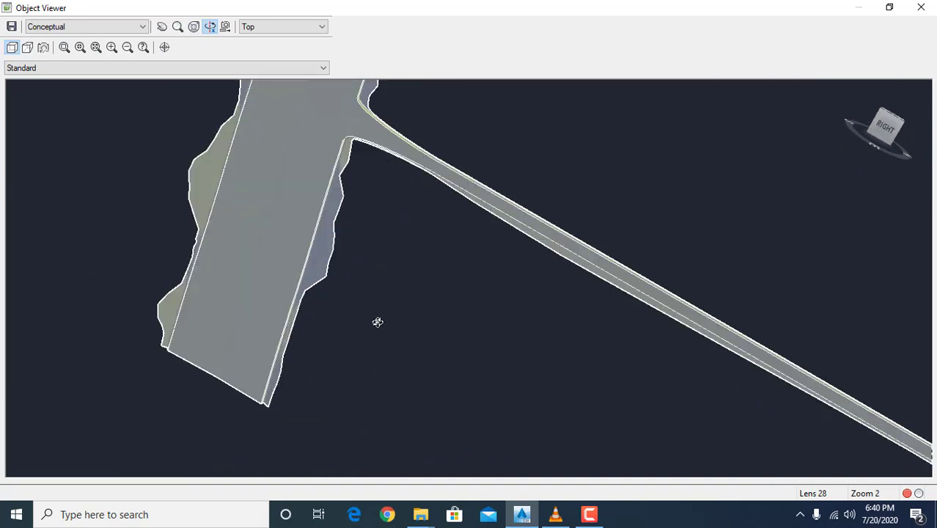
left_click_drag(221, 286, 303, 382)
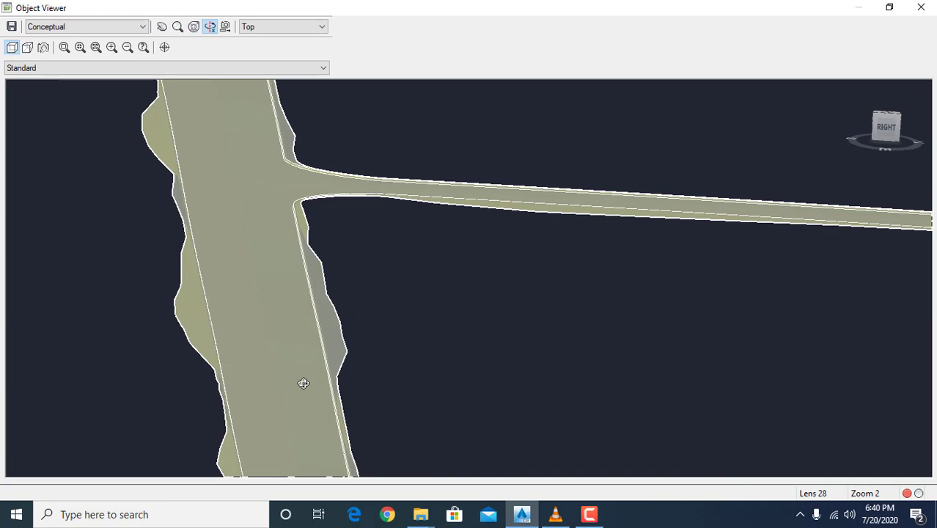
right_click(267, 267)
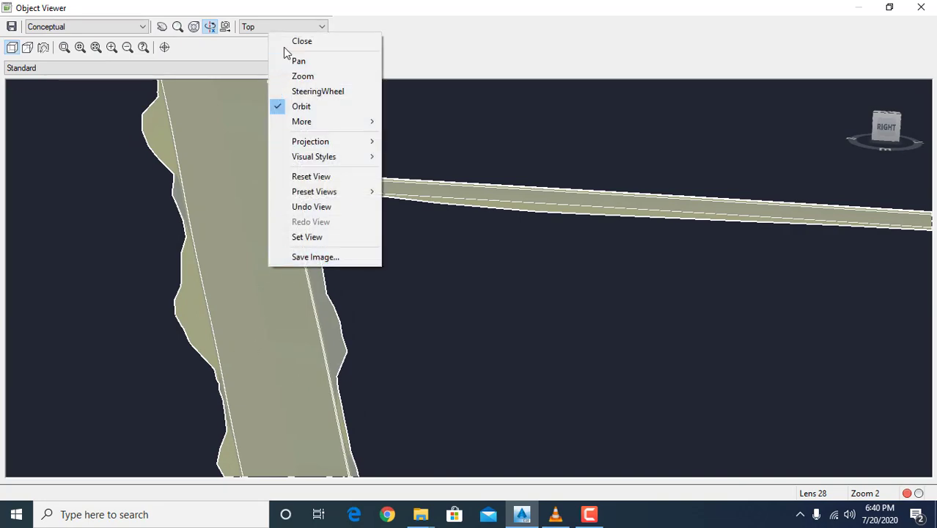
left_click(302, 43)
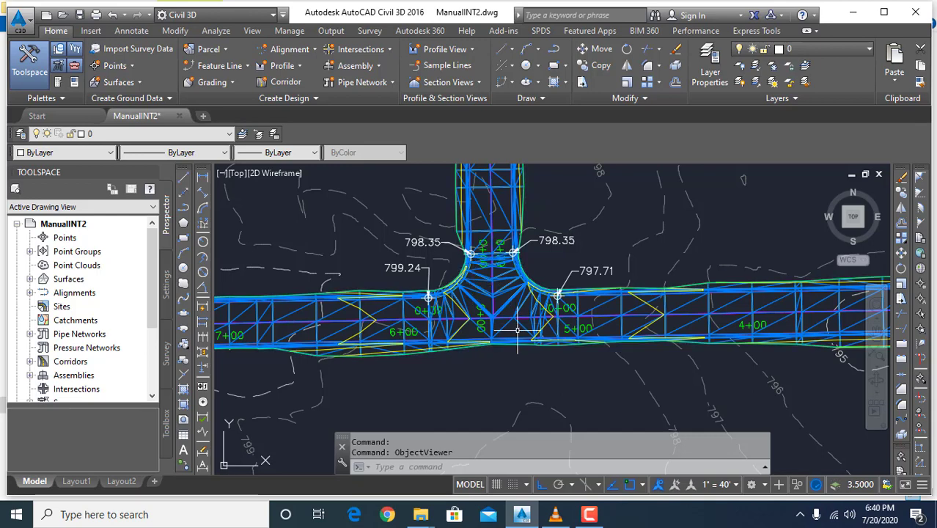
mouse_move(518, 330)
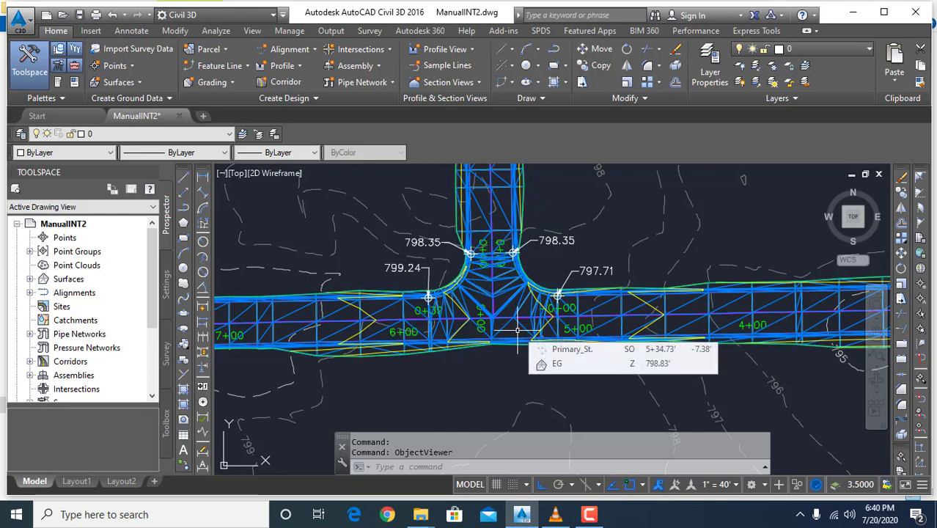